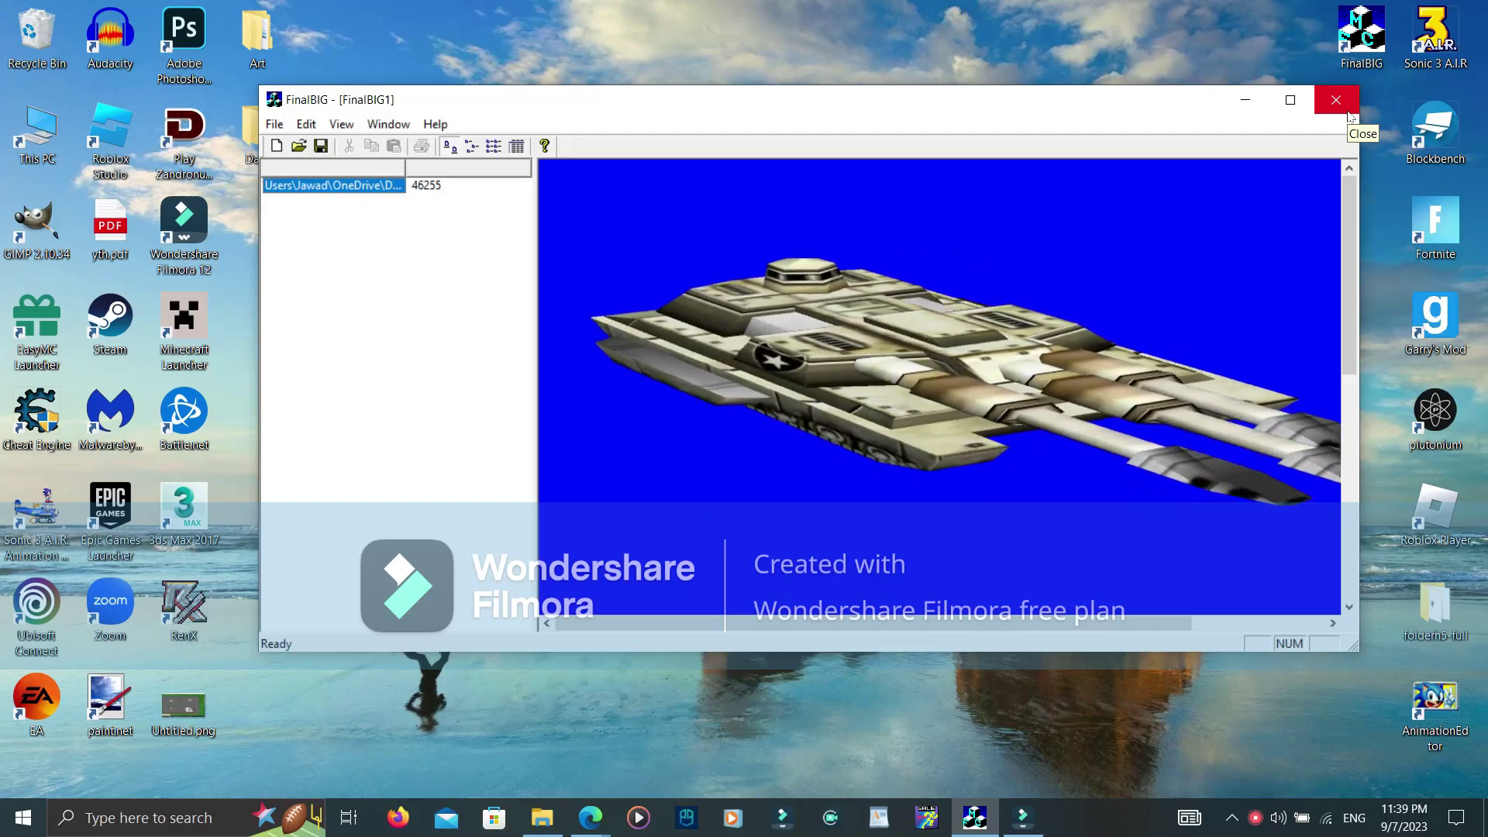
# Close the FinalBIG image viewer and switch to gmax with the RenX game pack
pyautogui.click(1348, 113)
pyautogui.click(1250, 818)
pyautogui.click(1230, 740)
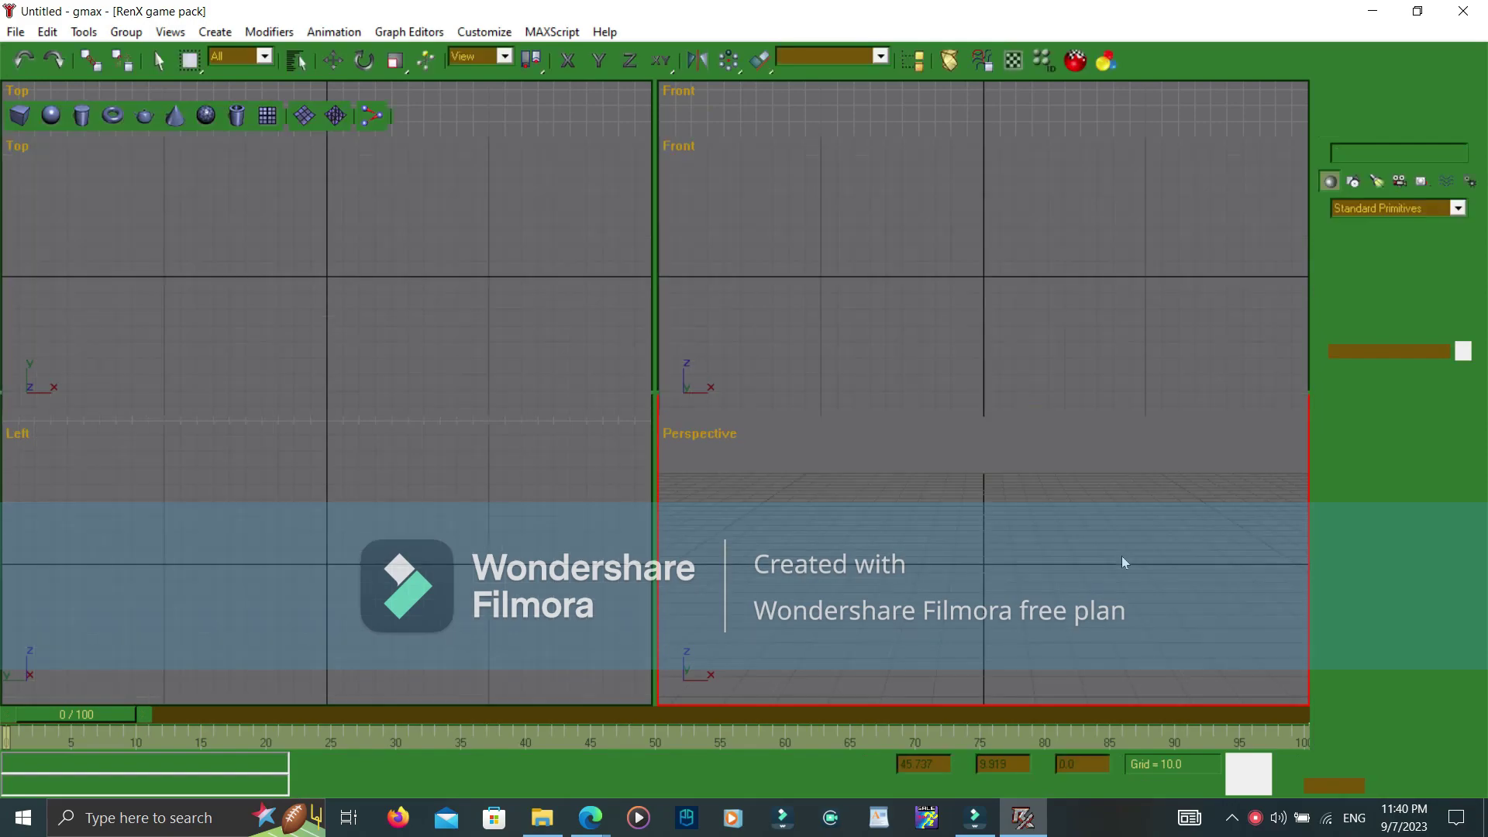
# Import the three-barrelled tank turret model into the empty scene
pyautogui.click(1073, 60)
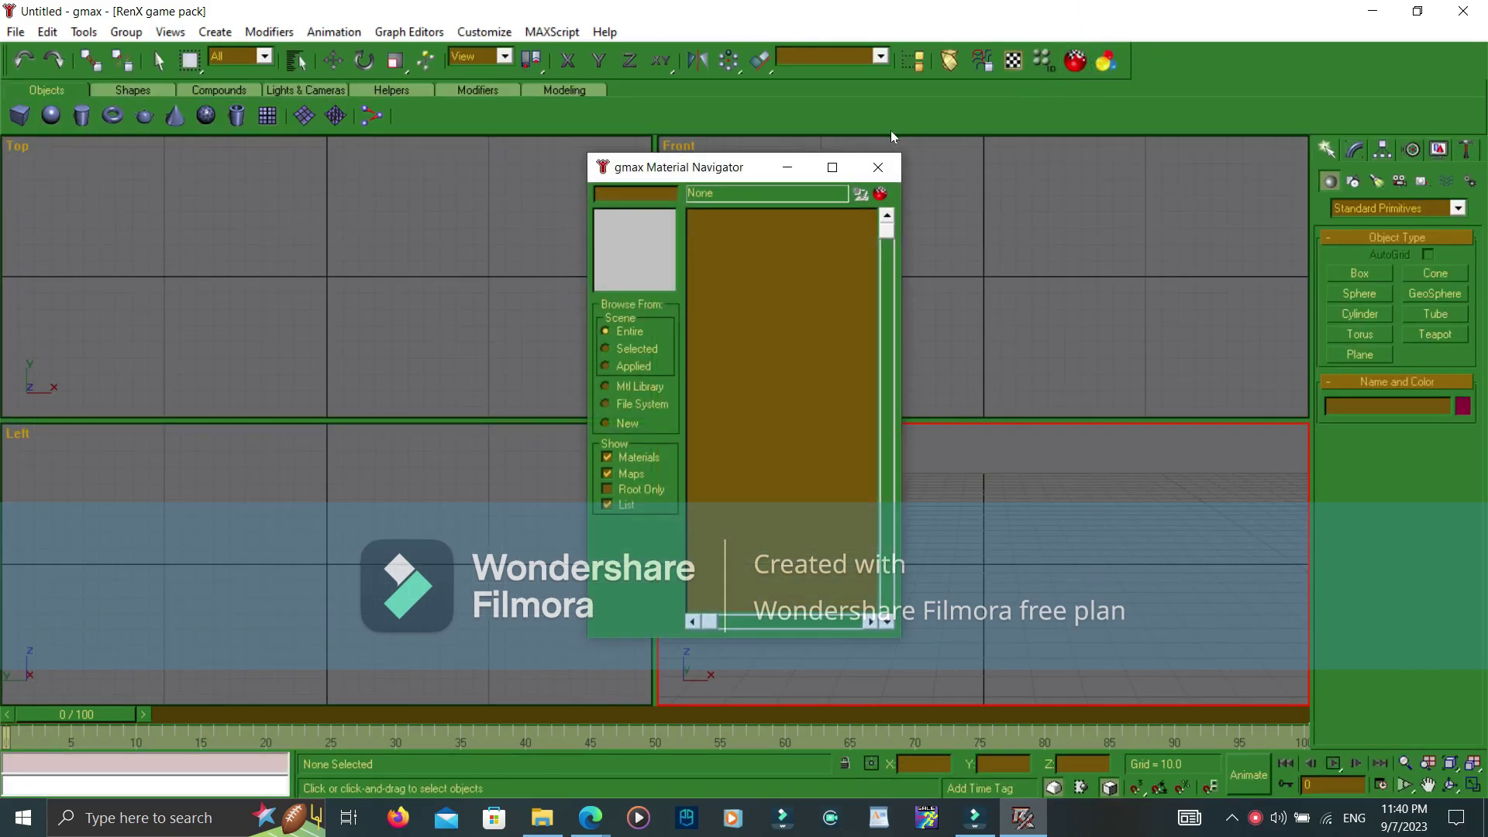
pyautogui.click(877, 168)
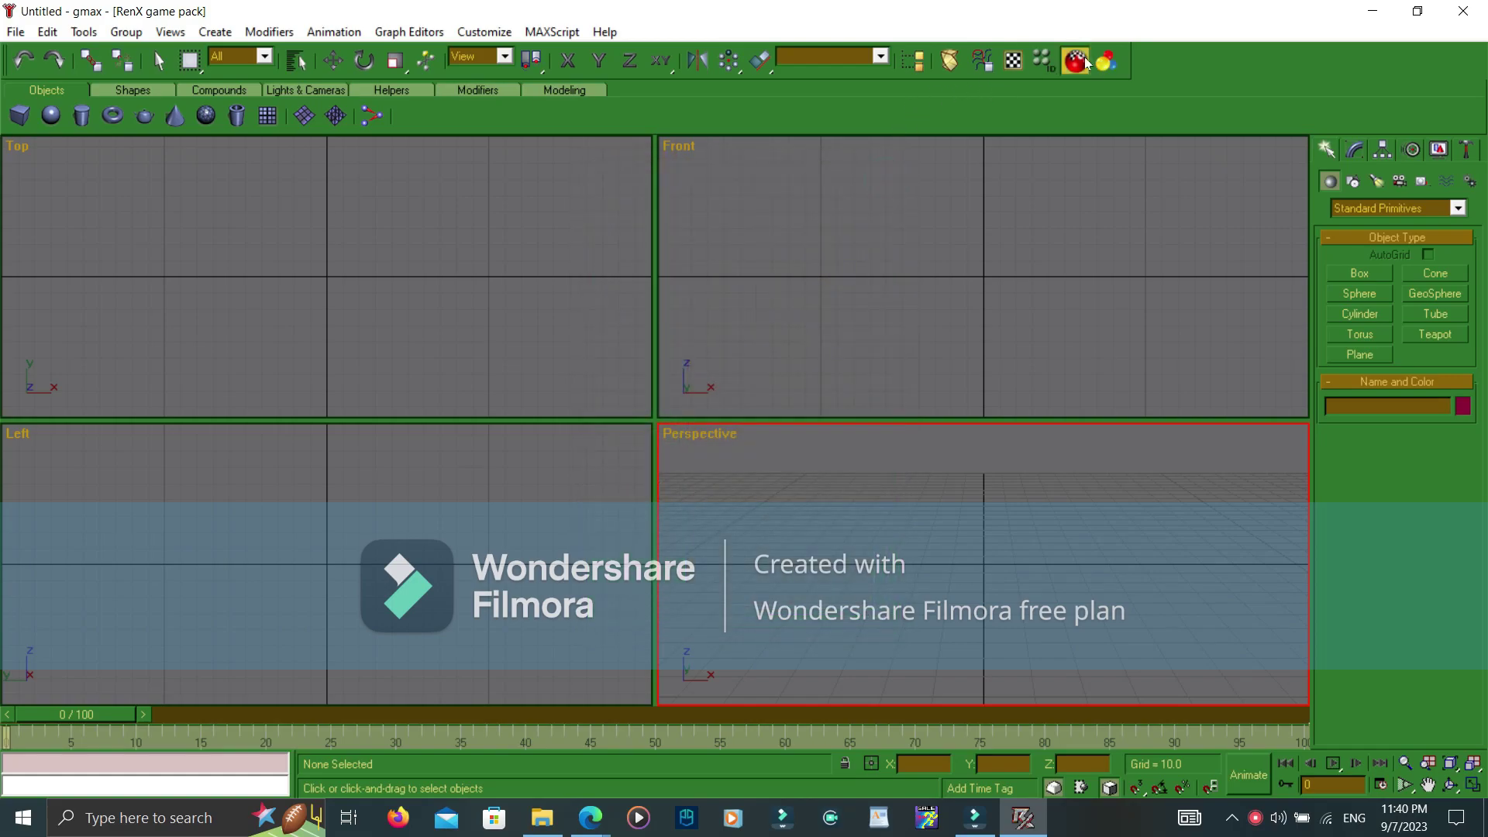
pyautogui.click(1087, 62)
pyautogui.doubleClick(661, 231)
pyautogui.moveTo(1019, 453); pyautogui.dragTo(1010, 500, button='middle')
pyautogui.scroll(6, 374, 319)
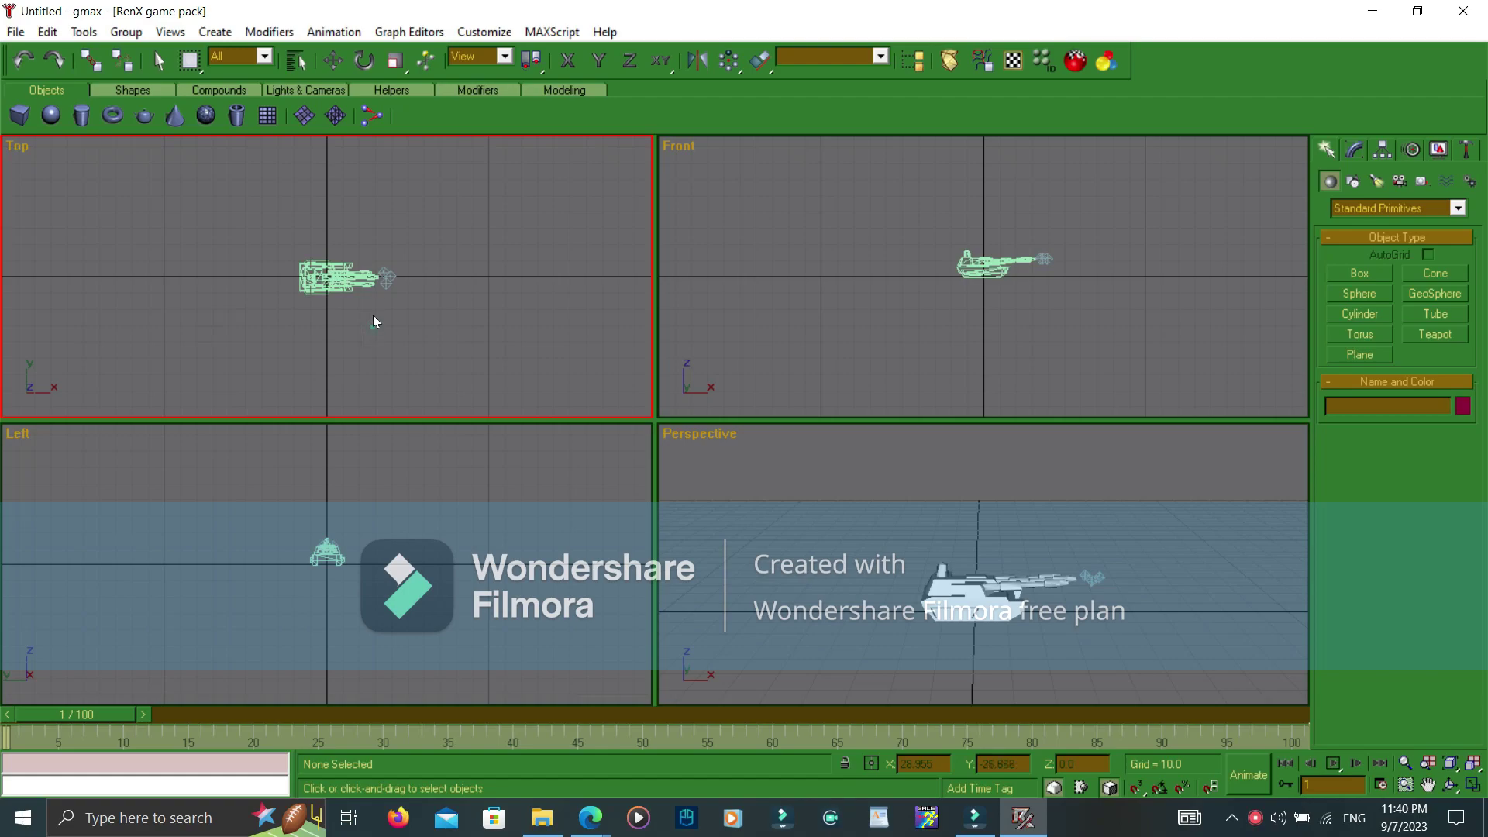
# In the Top view, move only the upper side barrel and its tip part outward along the Y axis
pyautogui.moveTo(349, 240); pyautogui.dragTo(382, 279, button='middle')
pyautogui.scroll(8, 798, 599)
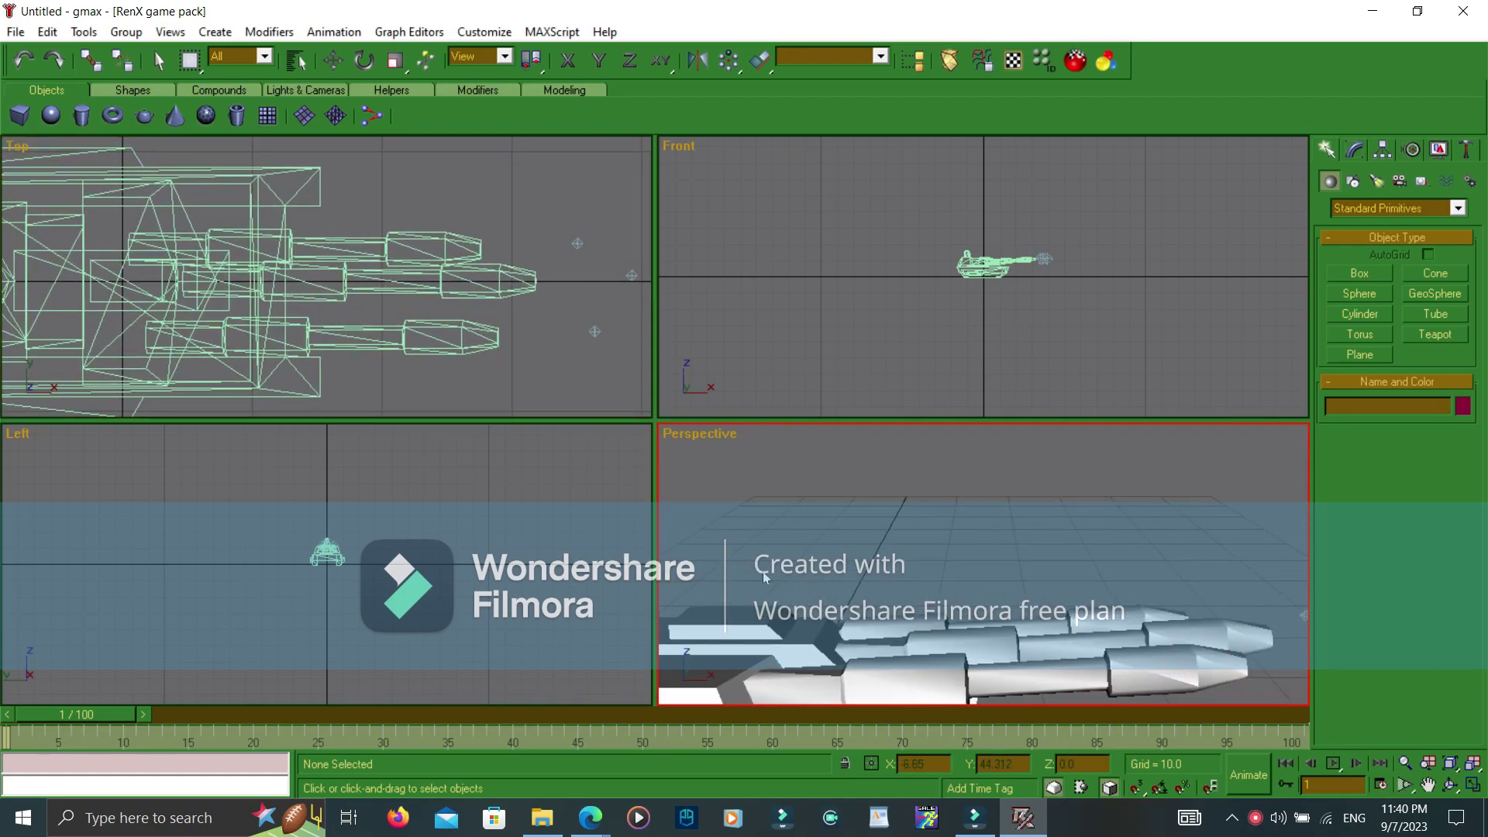
pyautogui.click(383, 191)
pyautogui.scroll(5, 434, 219)
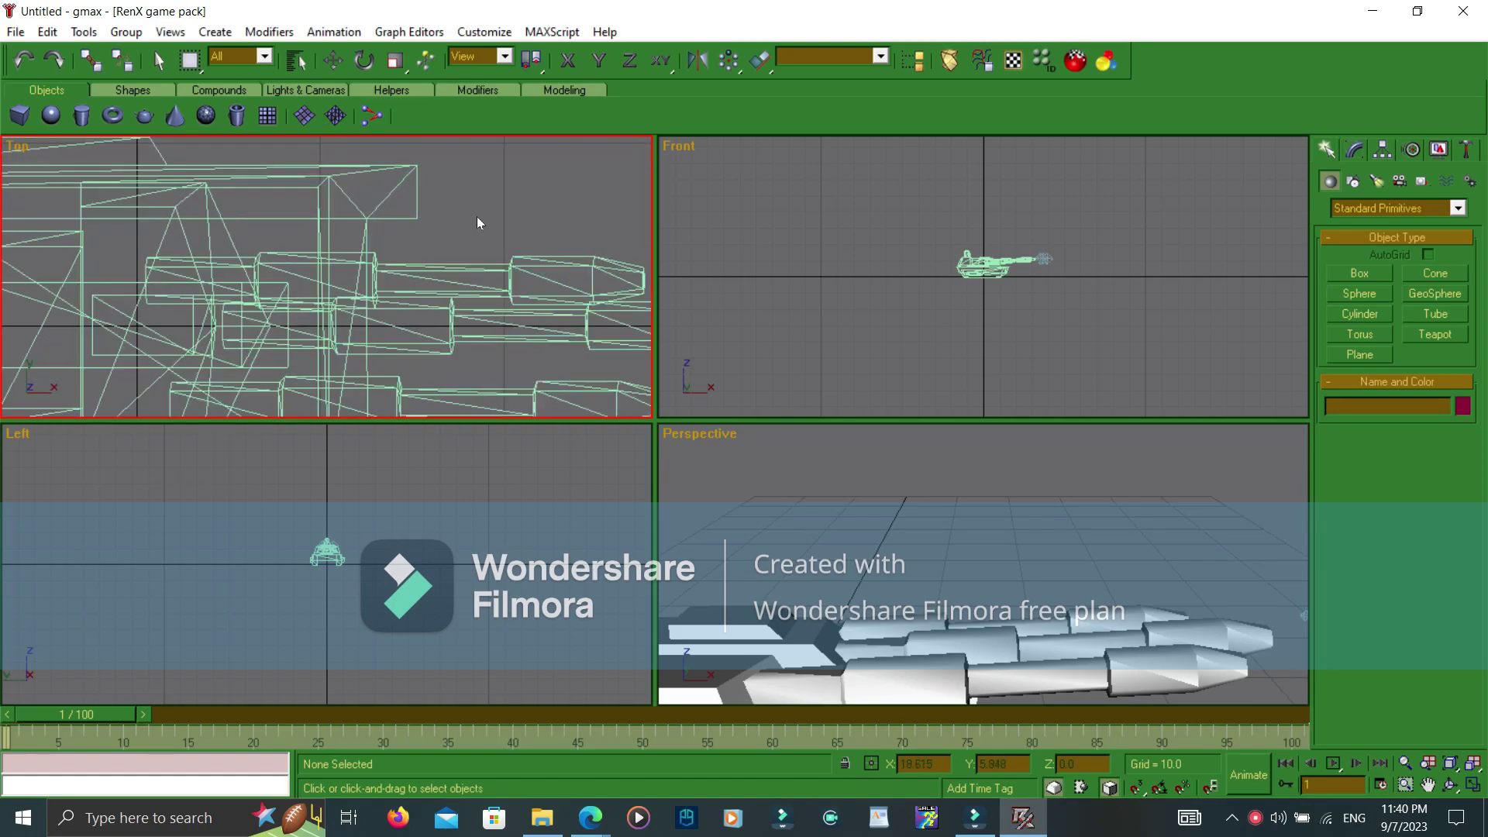
pyautogui.scroll(-2, 472, 221)
pyautogui.moveTo(388, 308); pyautogui.dragTo(440, 278)
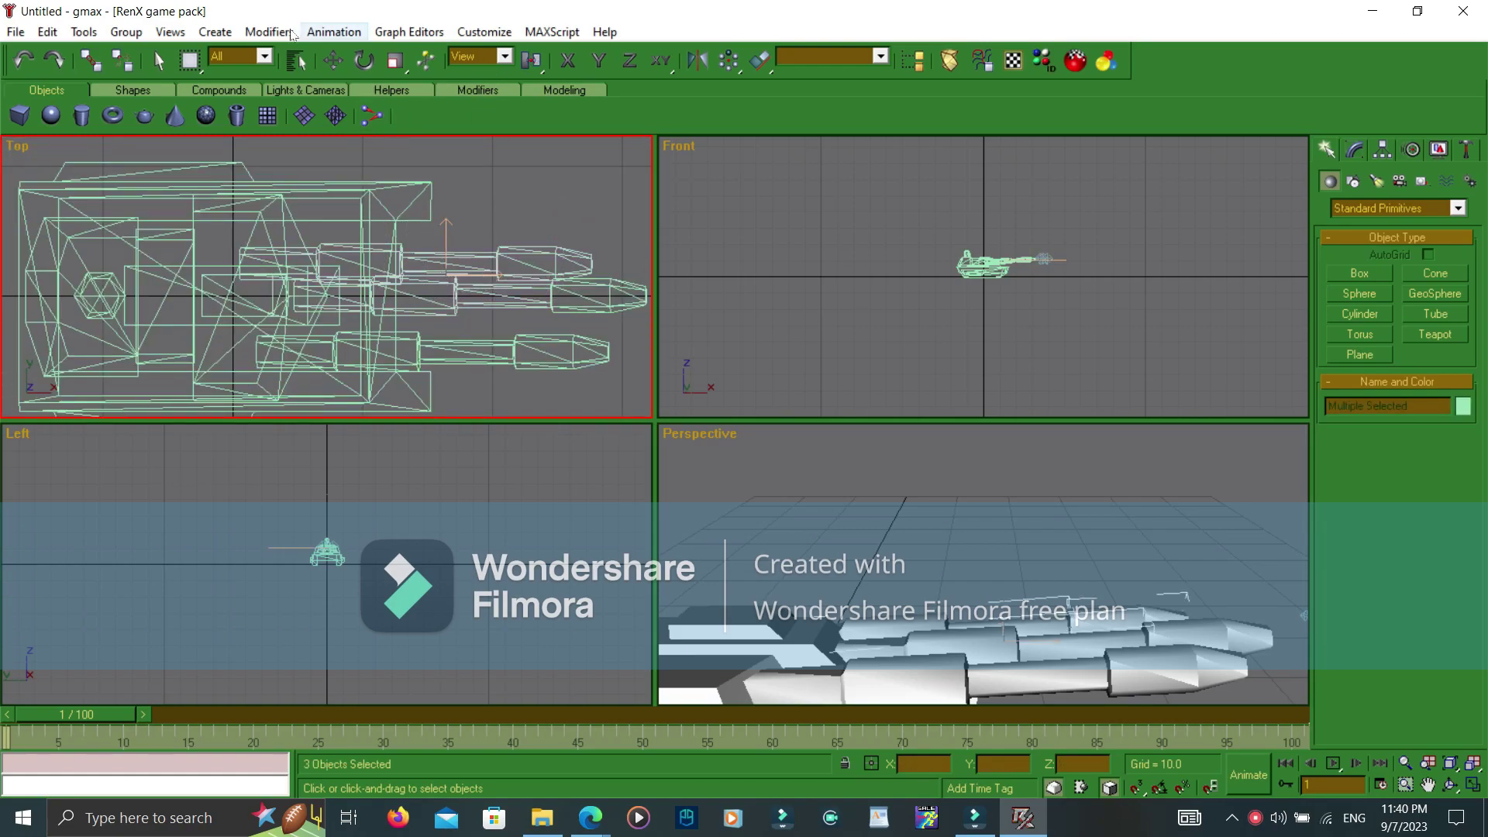
pyautogui.click(330, 59)
pyautogui.click(601, 62)
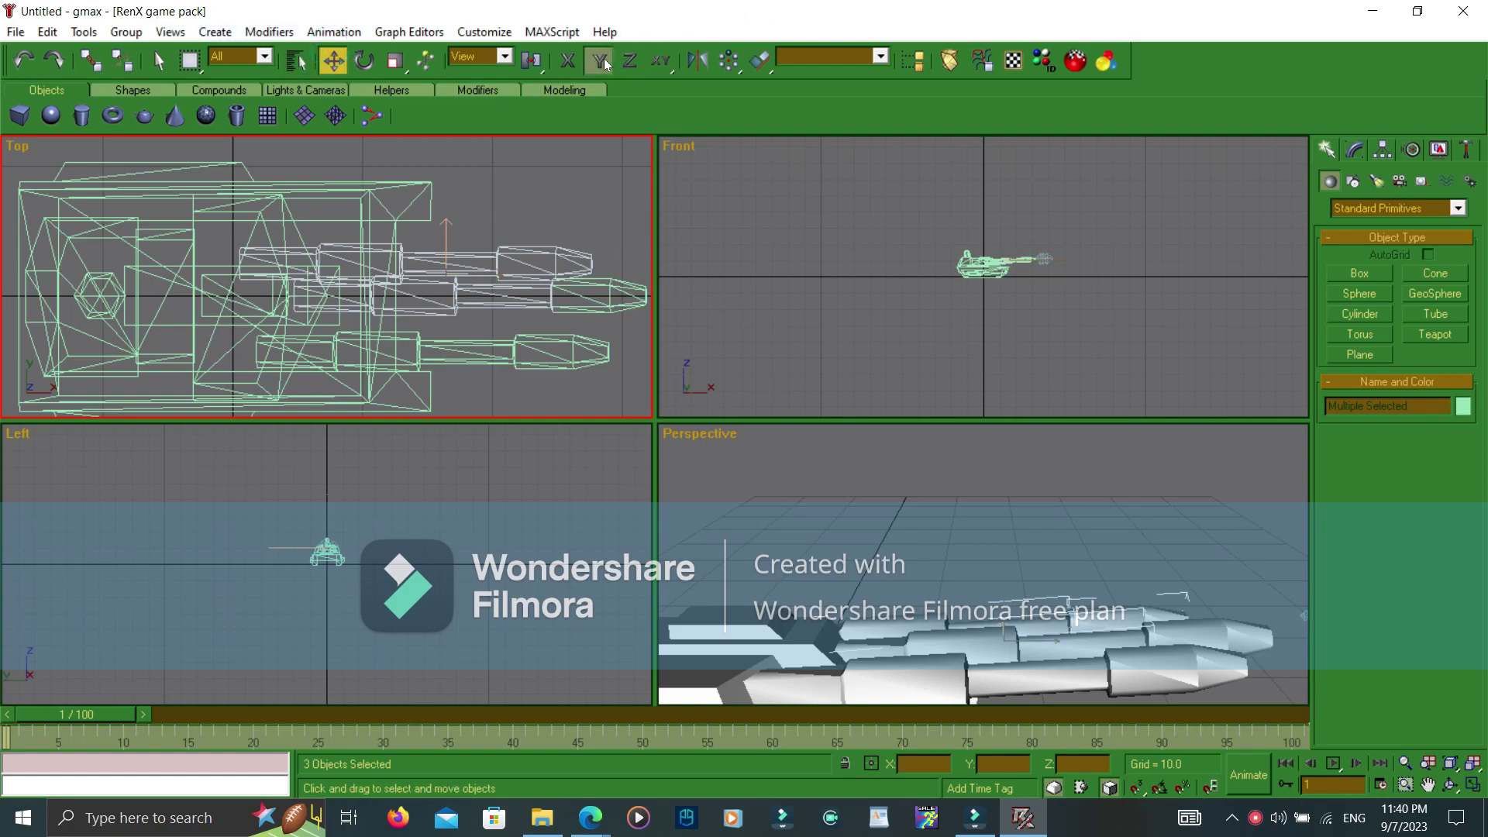
pyautogui.moveTo(511, 287); pyautogui.dragTo(515, 268)
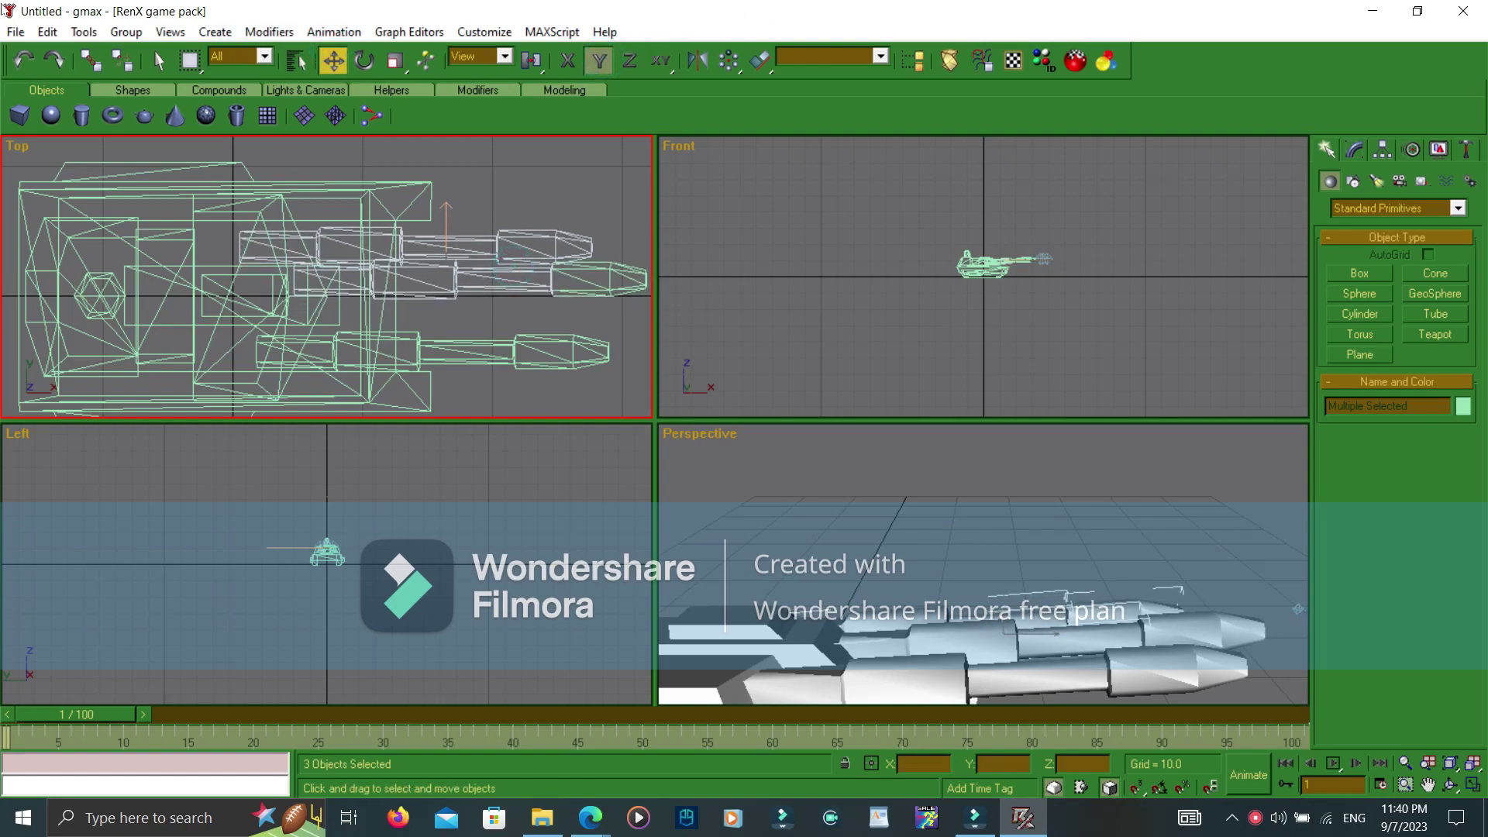
pyautogui.click(15, 56)
pyautogui.moveTo(584, 209); pyautogui.dragTo(489, 221)
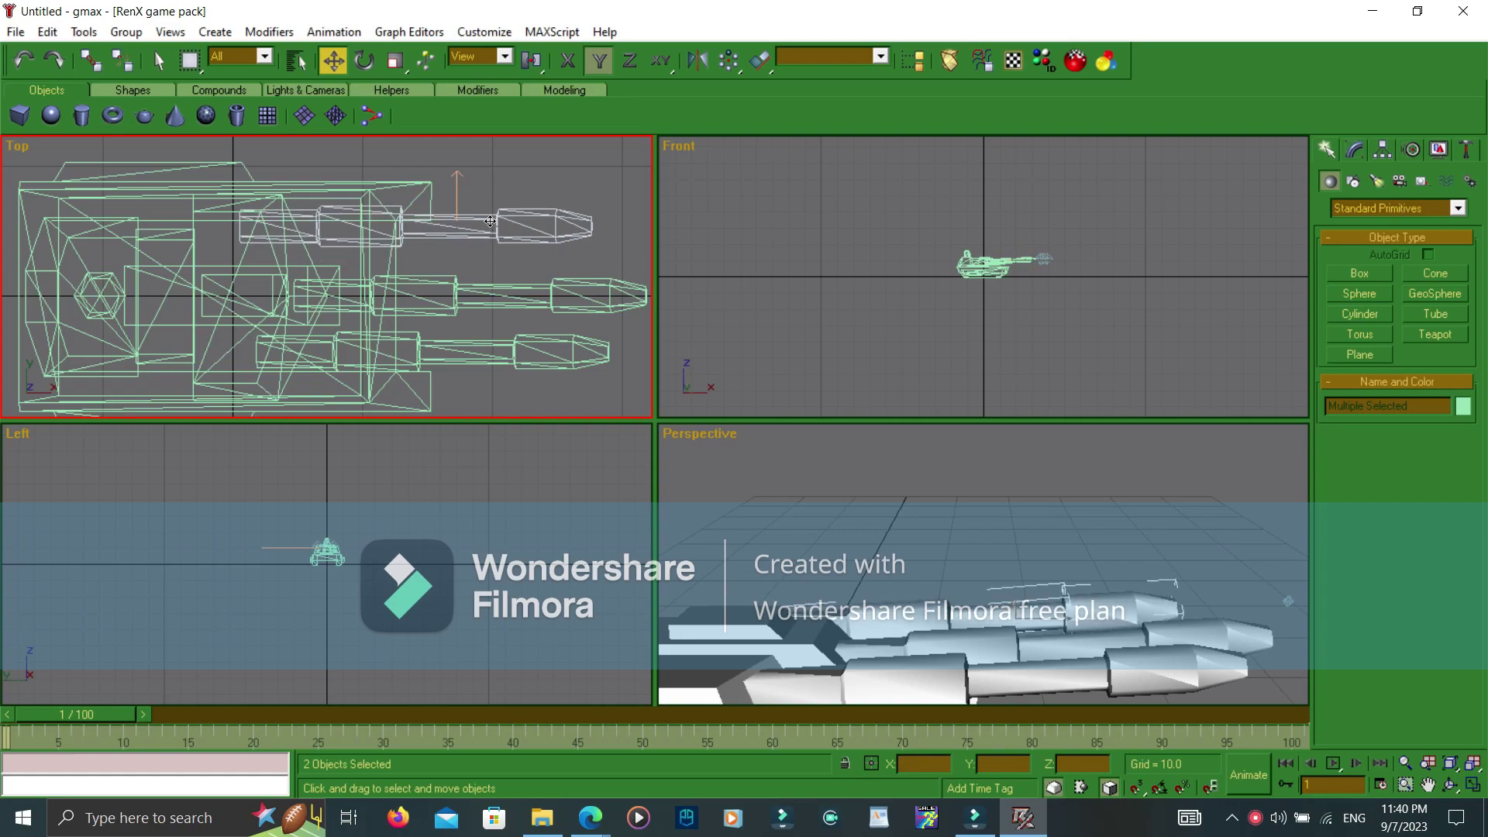
# Copy the moved upper barrel once and shift the copy about -2.77 along Y, between it and the center barrel
pyautogui.keyDown('shift'); pyautogui.click(490, 221); pyautogui.keyUp('shift')
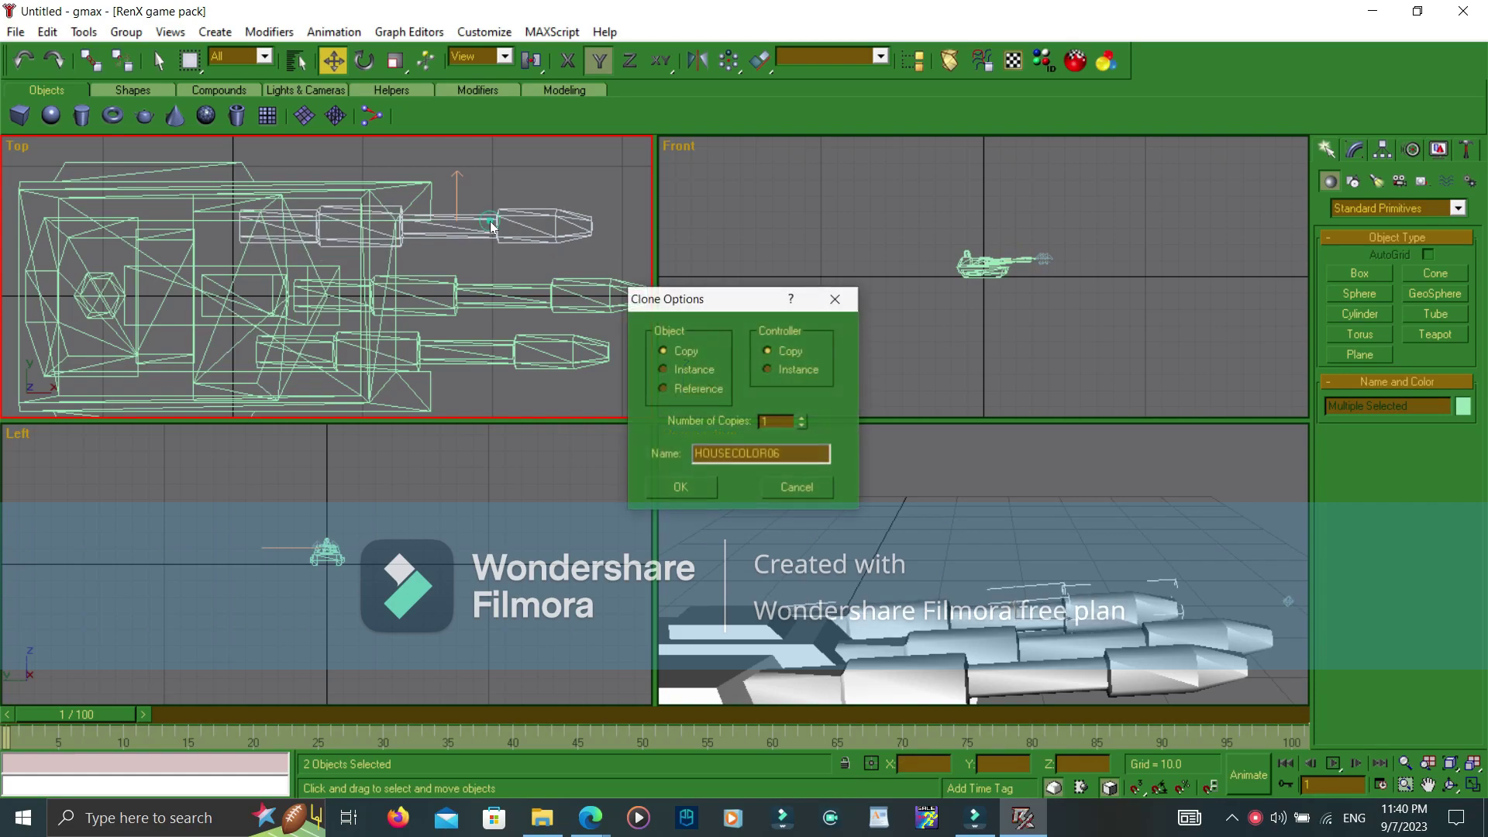
pyautogui.click(676, 487)
pyautogui.moveTo(472, 230); pyautogui.dragTo(476, 265)
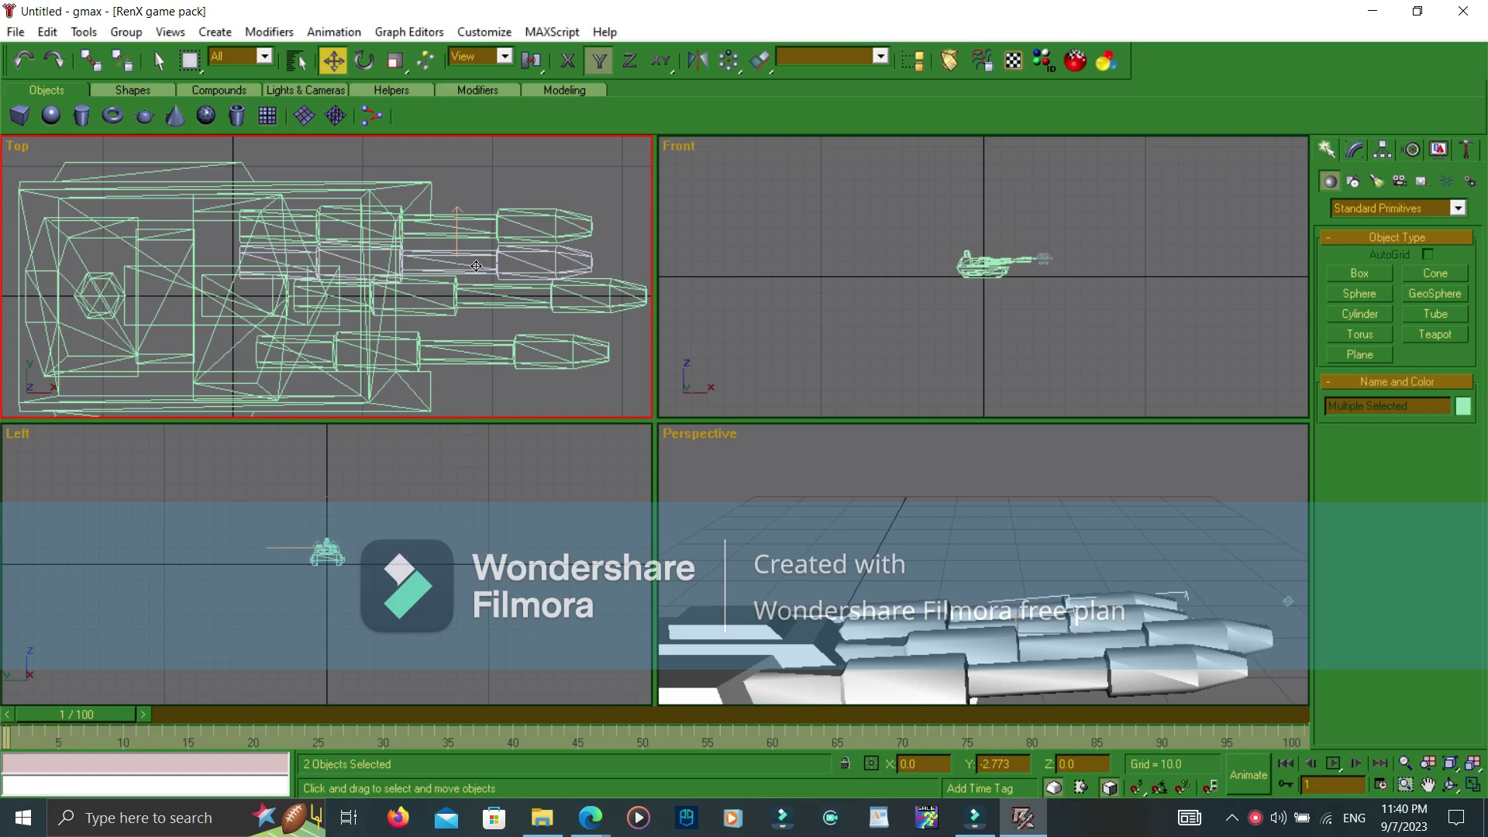
pyautogui.moveTo(475, 266); pyautogui.dragTo(476, 266)
# Copy the lower barrel BARREL02 with its HOUSECOLOR04 tip, placing the copy about 2.11 along Y toward the center barrel
pyautogui.click(373, 367)
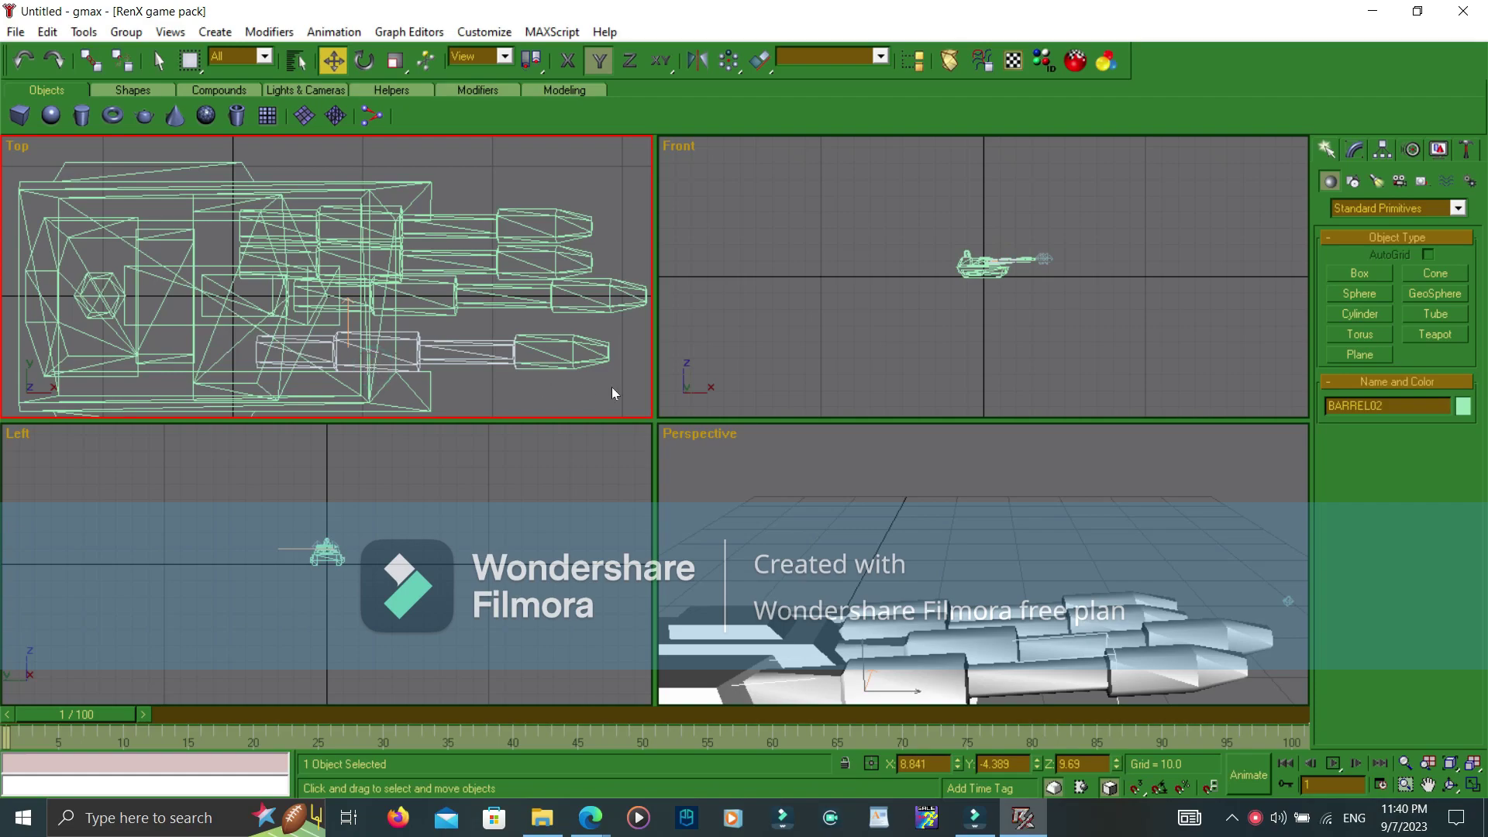
pyautogui.keyDown('ctrl'); pyautogui.click(513, 353); pyautogui.keyUp('ctrl')
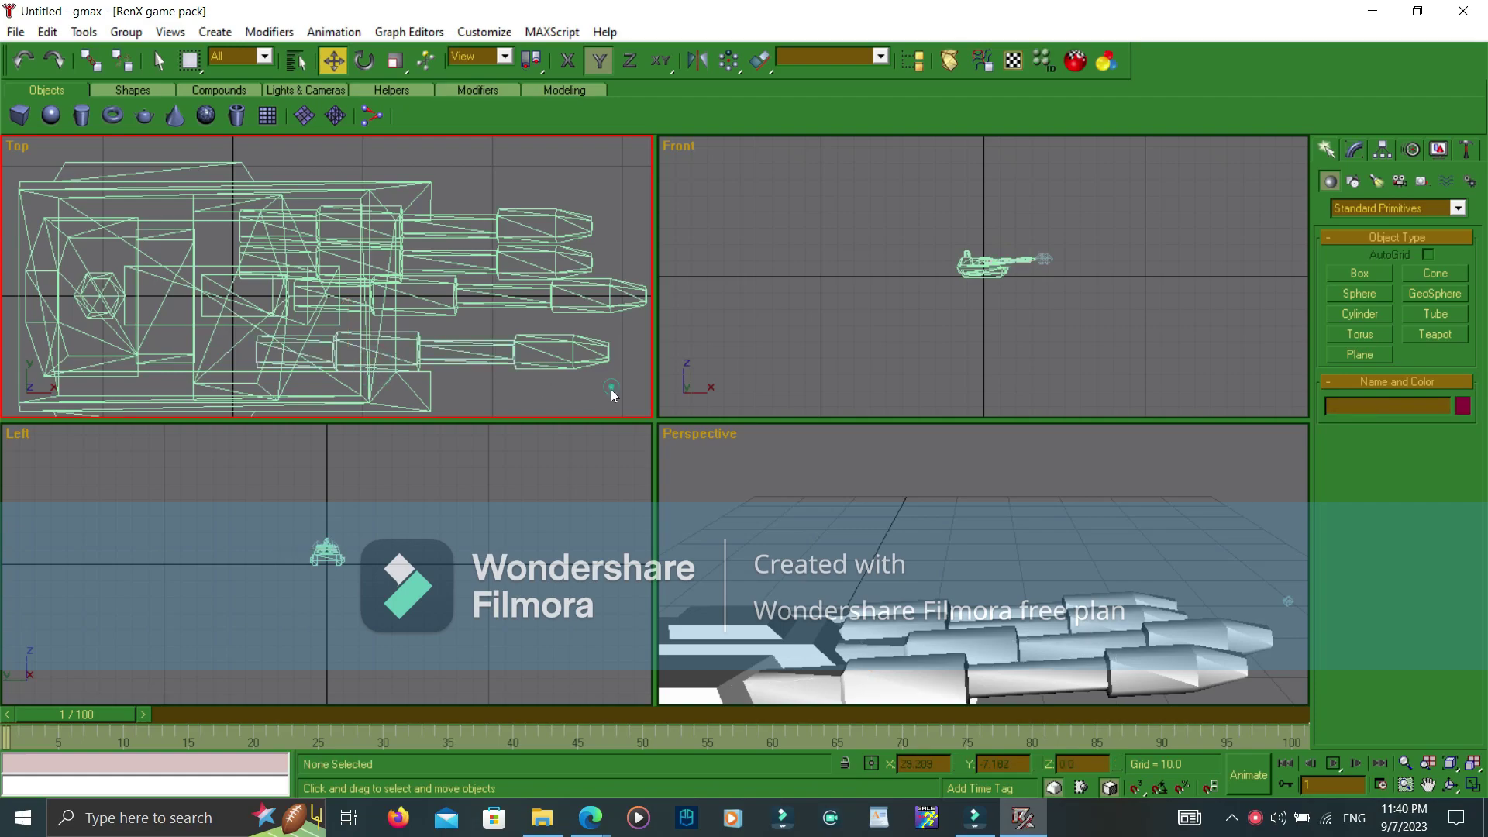
pyautogui.click(521, 361)
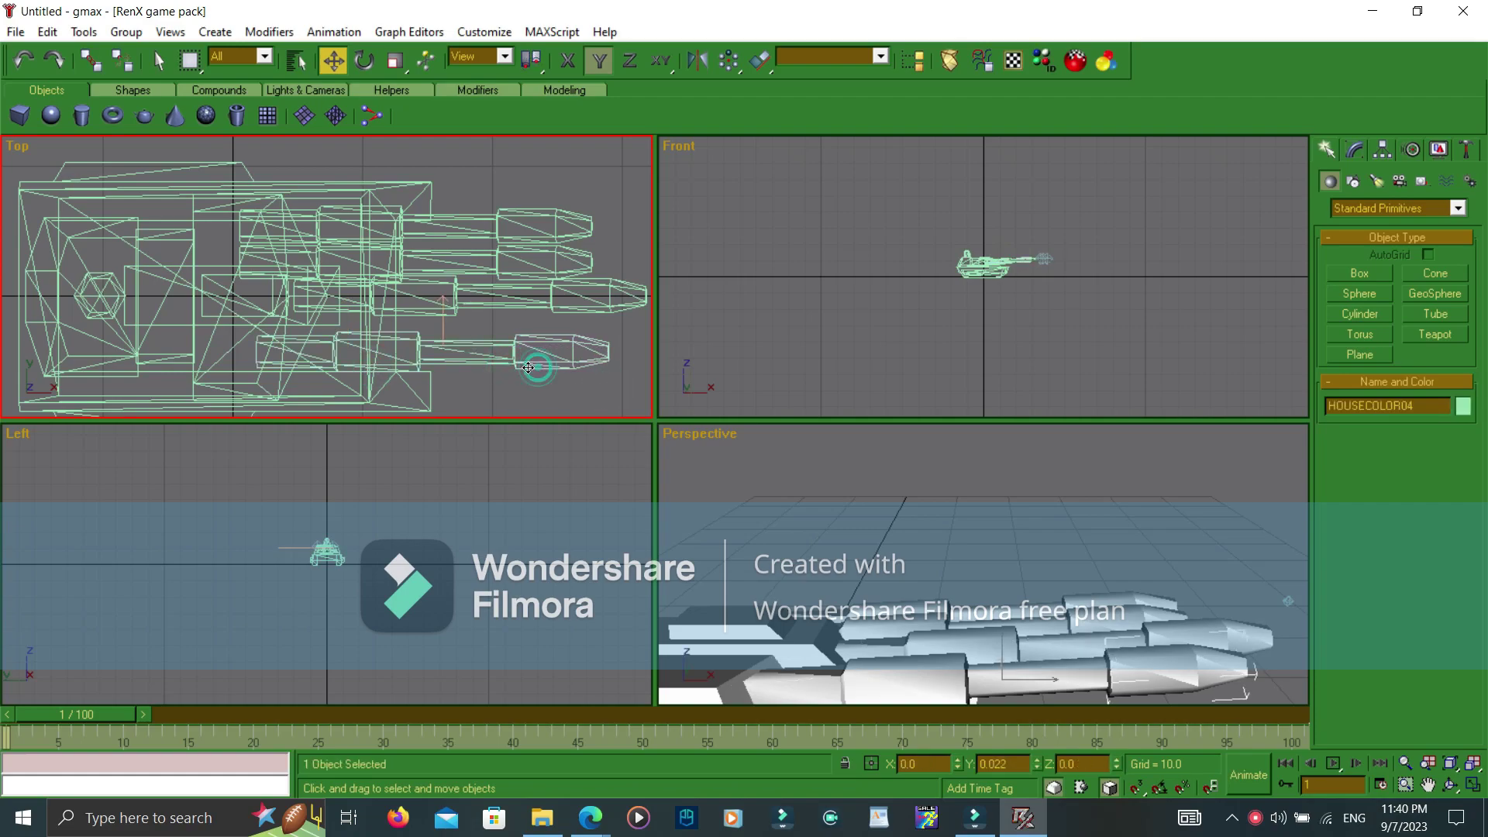
pyautogui.click(23, 63)
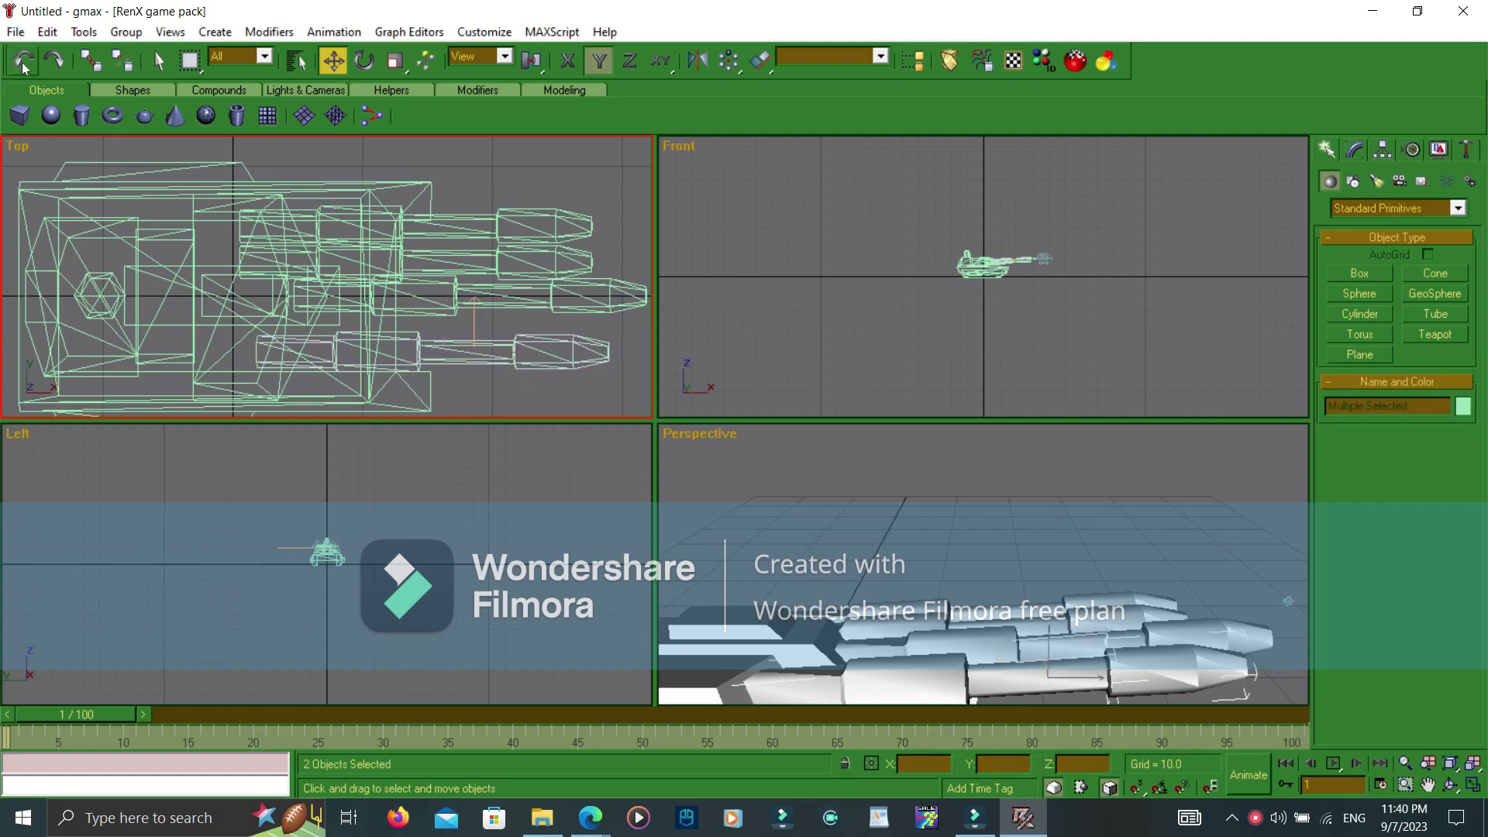
pyautogui.moveTo(451, 353); pyautogui.dragTo(457, 327)
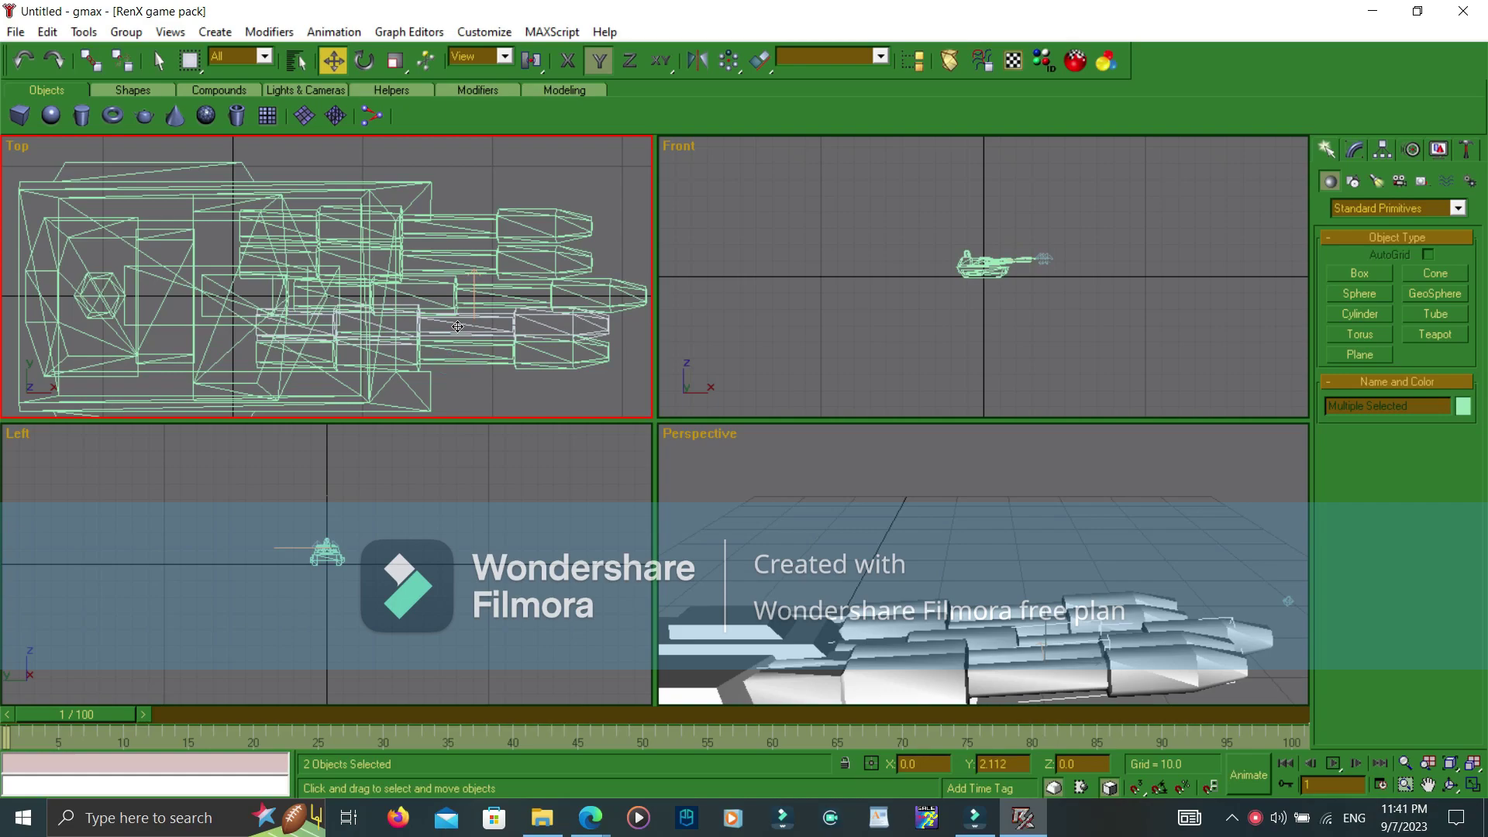
pyautogui.keyDown('shift'); pyautogui.moveTo(458, 326); pyautogui.dragTo(457, 326); pyautogui.keyUp('shift')
pyautogui.click(698, 487)
# Move both lower barrels and their tips forward along the X axis to line up with the center barrel's muzzle
pyautogui.moveTo(616, 390); pyautogui.dragTo(546, 333)
pyautogui.click(550, 383)
pyautogui.moveTo(550, 386); pyautogui.dragTo(490, 333)
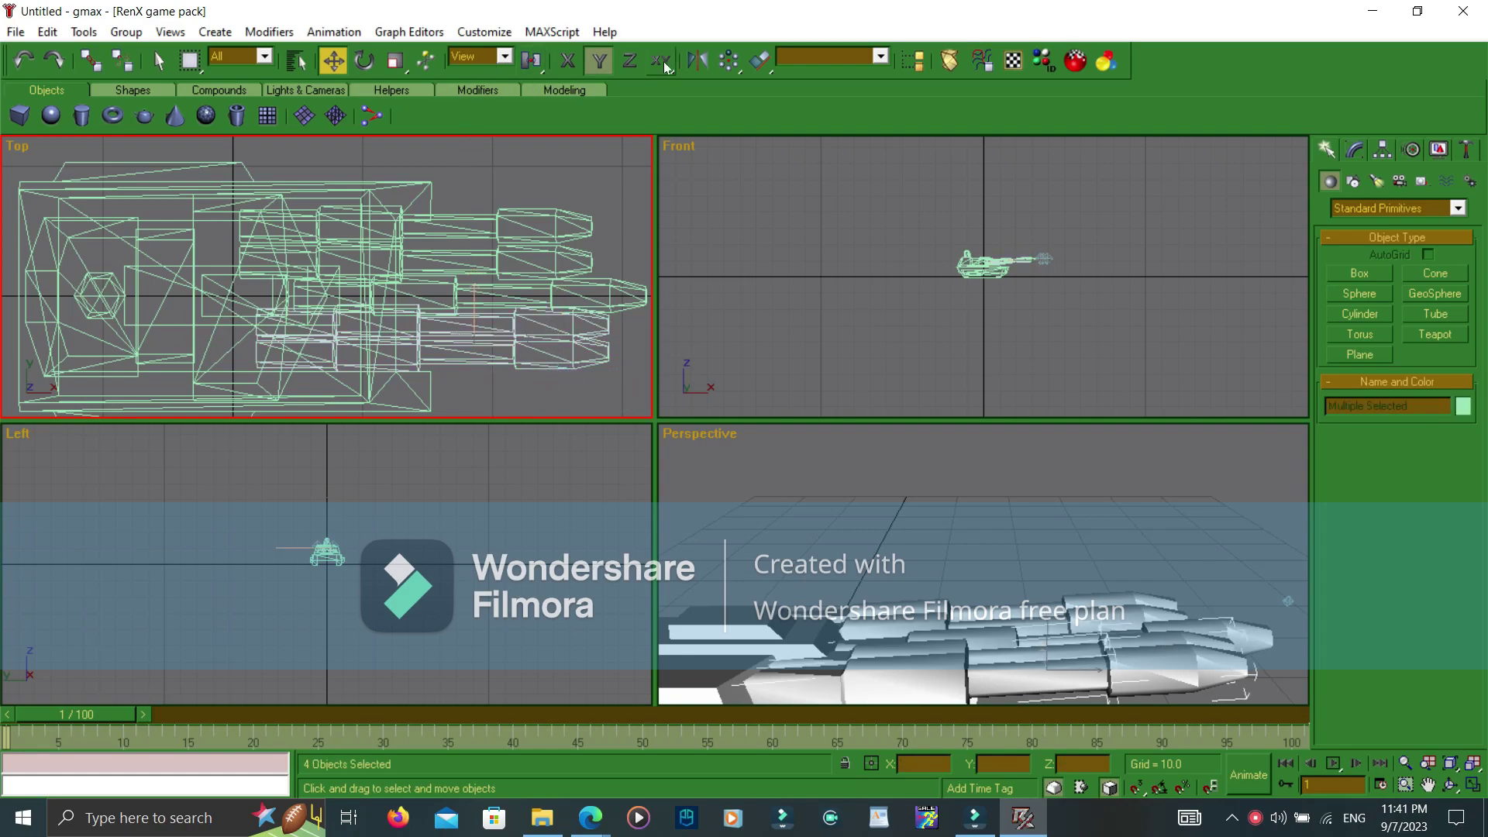
pyautogui.click(628, 62)
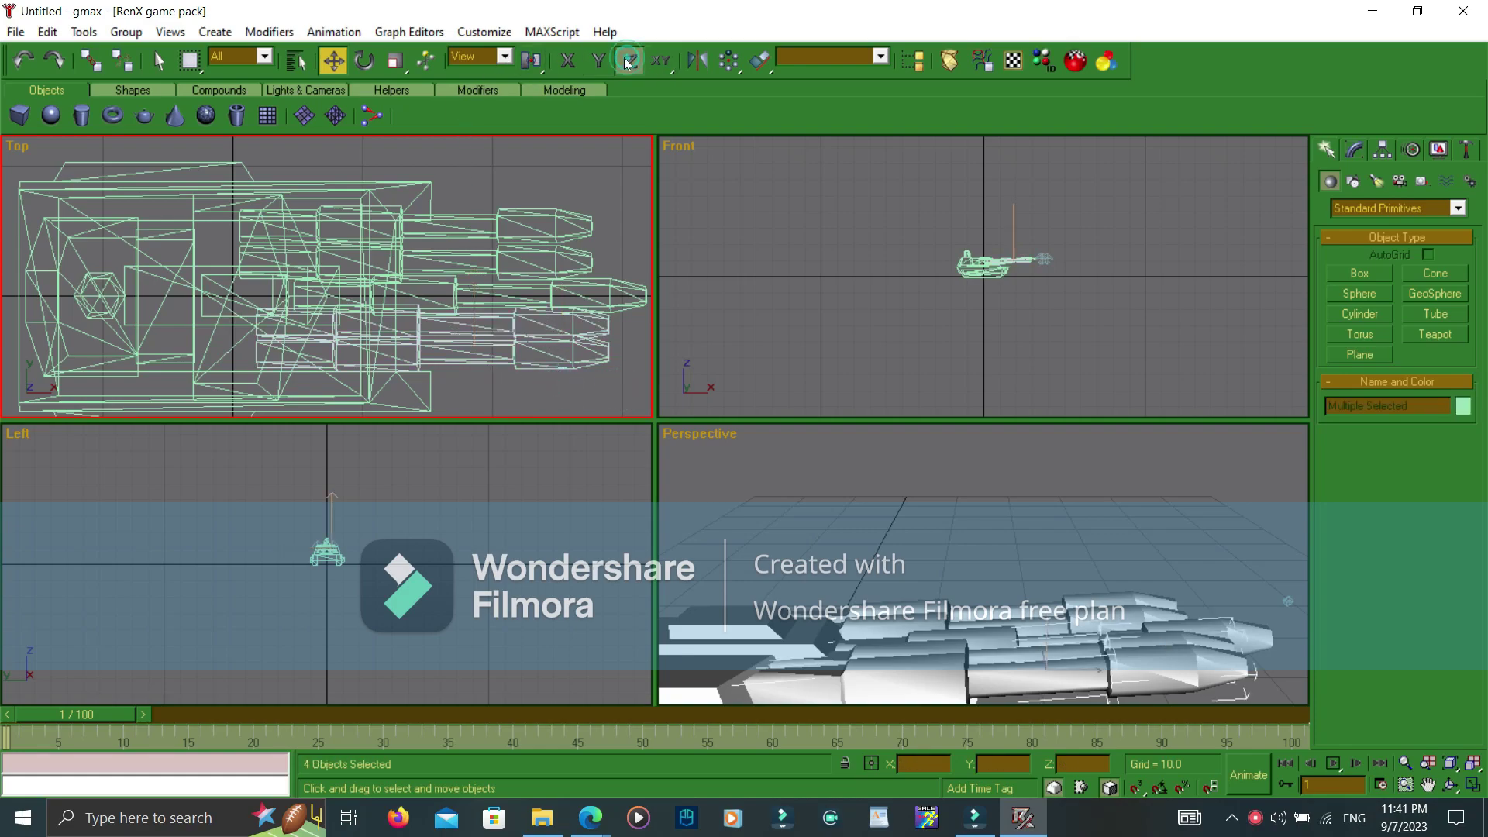
pyautogui.click(567, 61)
pyautogui.moveTo(445, 359); pyautogui.dragTo(484, 358)
# Move both upper barrels and their tips about 3.94 forward along X to line up with the center barrel
pyautogui.click(471, 268)
pyautogui.moveTo(472, 263); pyautogui.dragTo(527, 258)
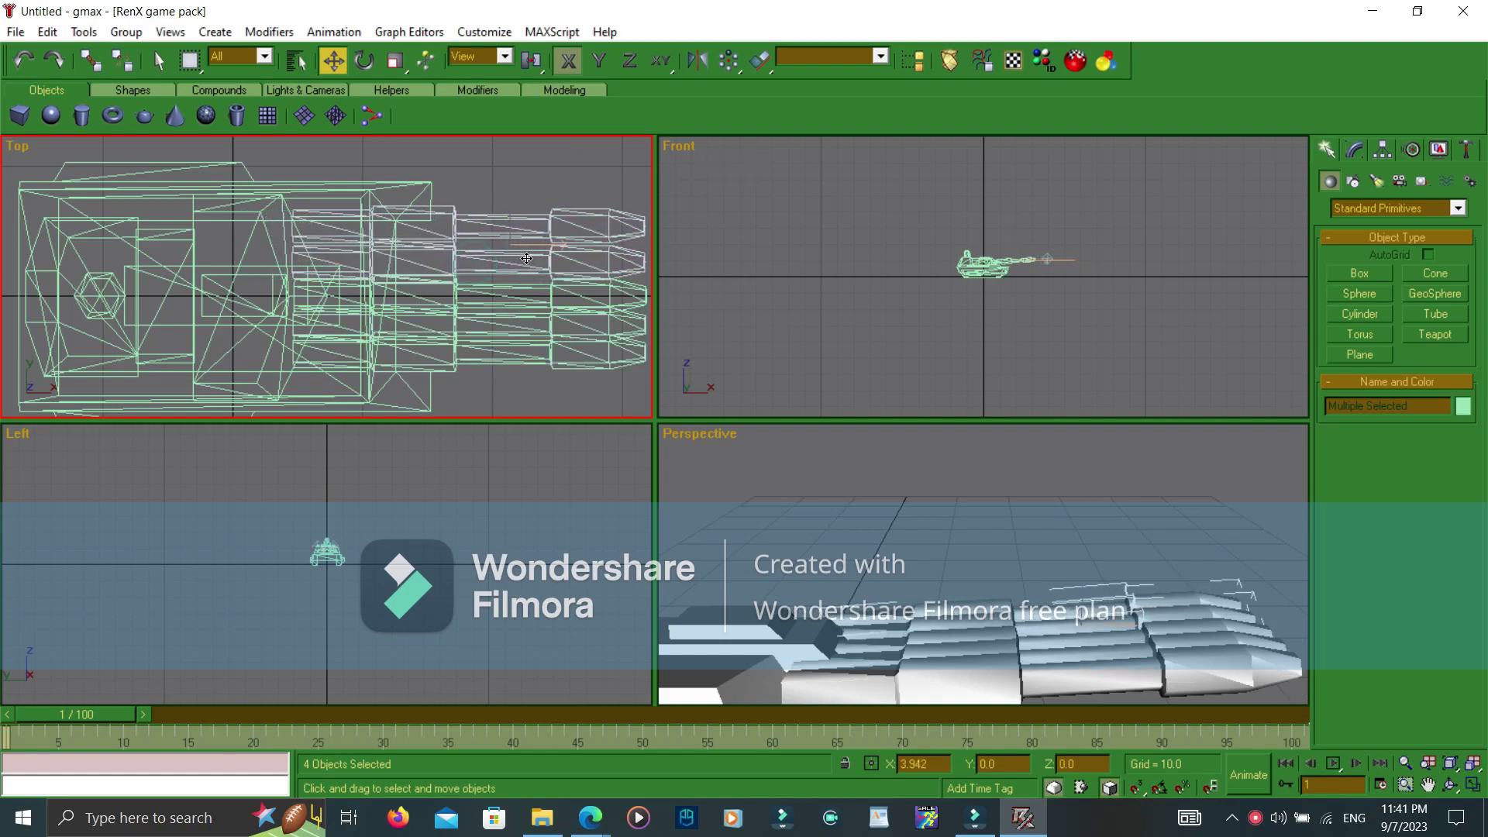
pyautogui.click(566, 162)
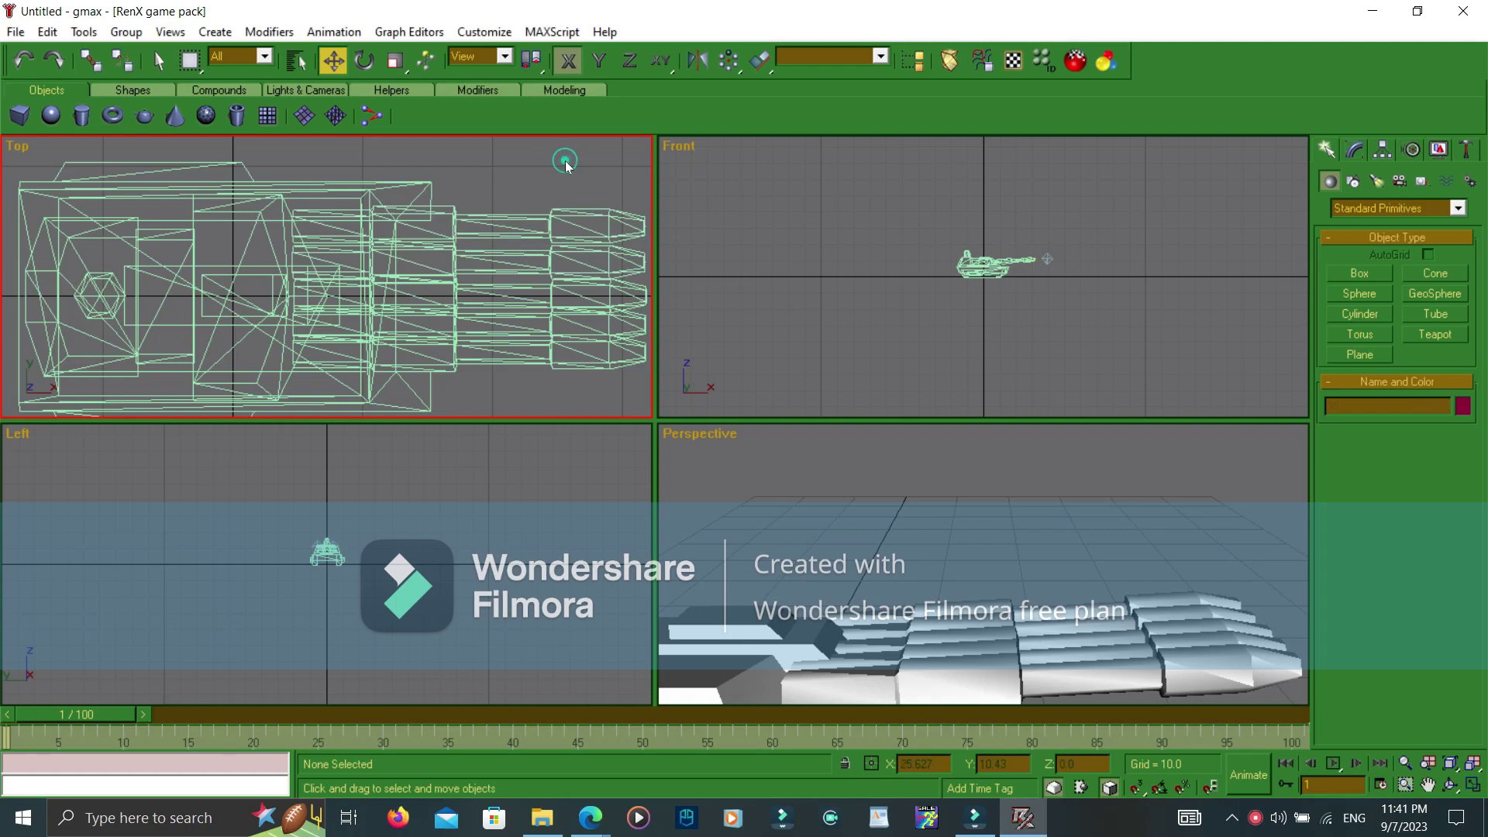
# Copy the lowest barrel and its tip in the Top view, placing the copy farther outward along the Y axis
pyautogui.scroll(-2, 512, 216)
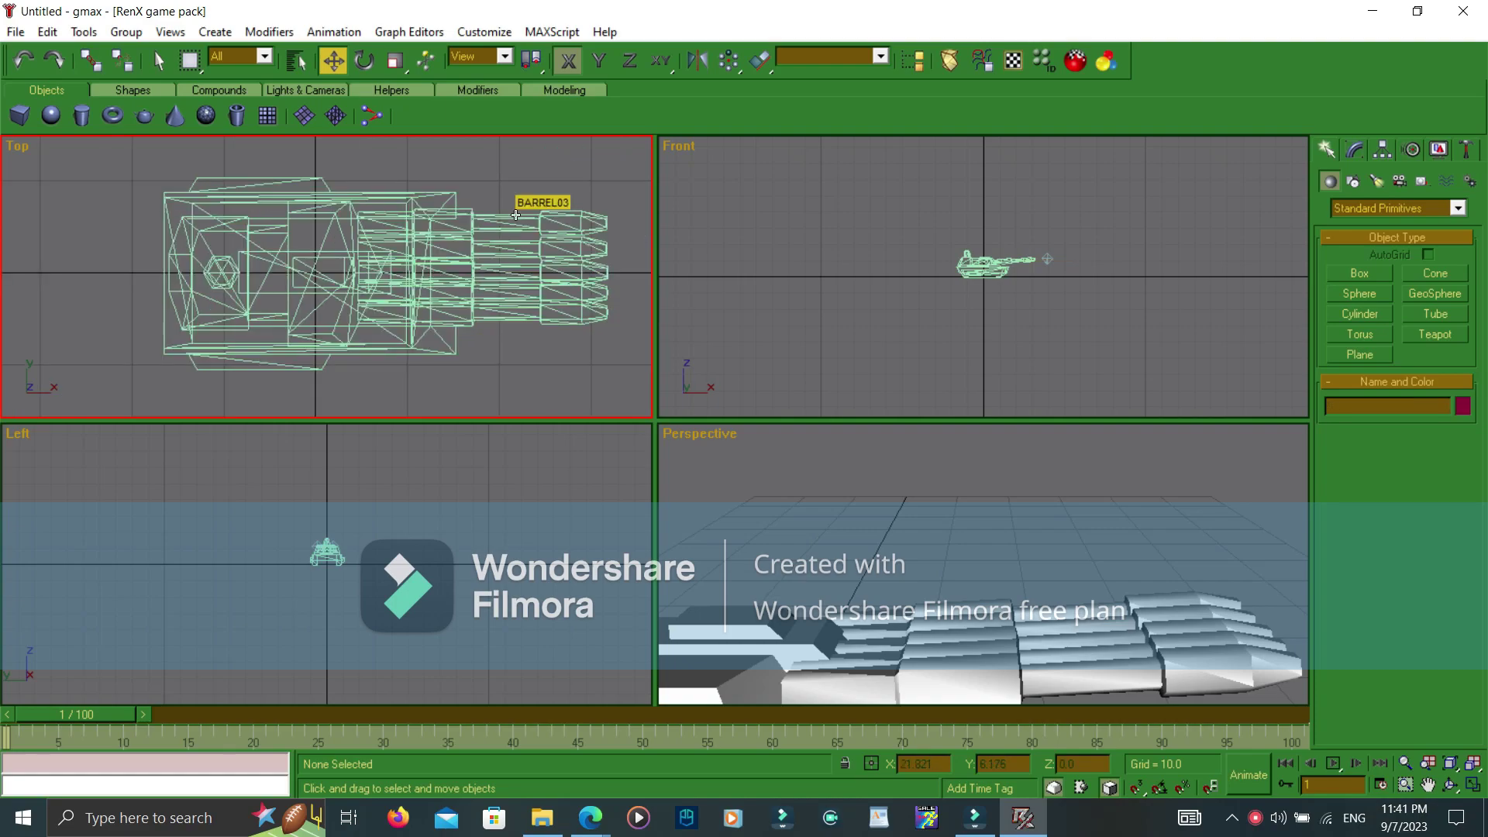
pyautogui.moveTo(512, 216); pyautogui.dragTo(463, 217, button='middle')
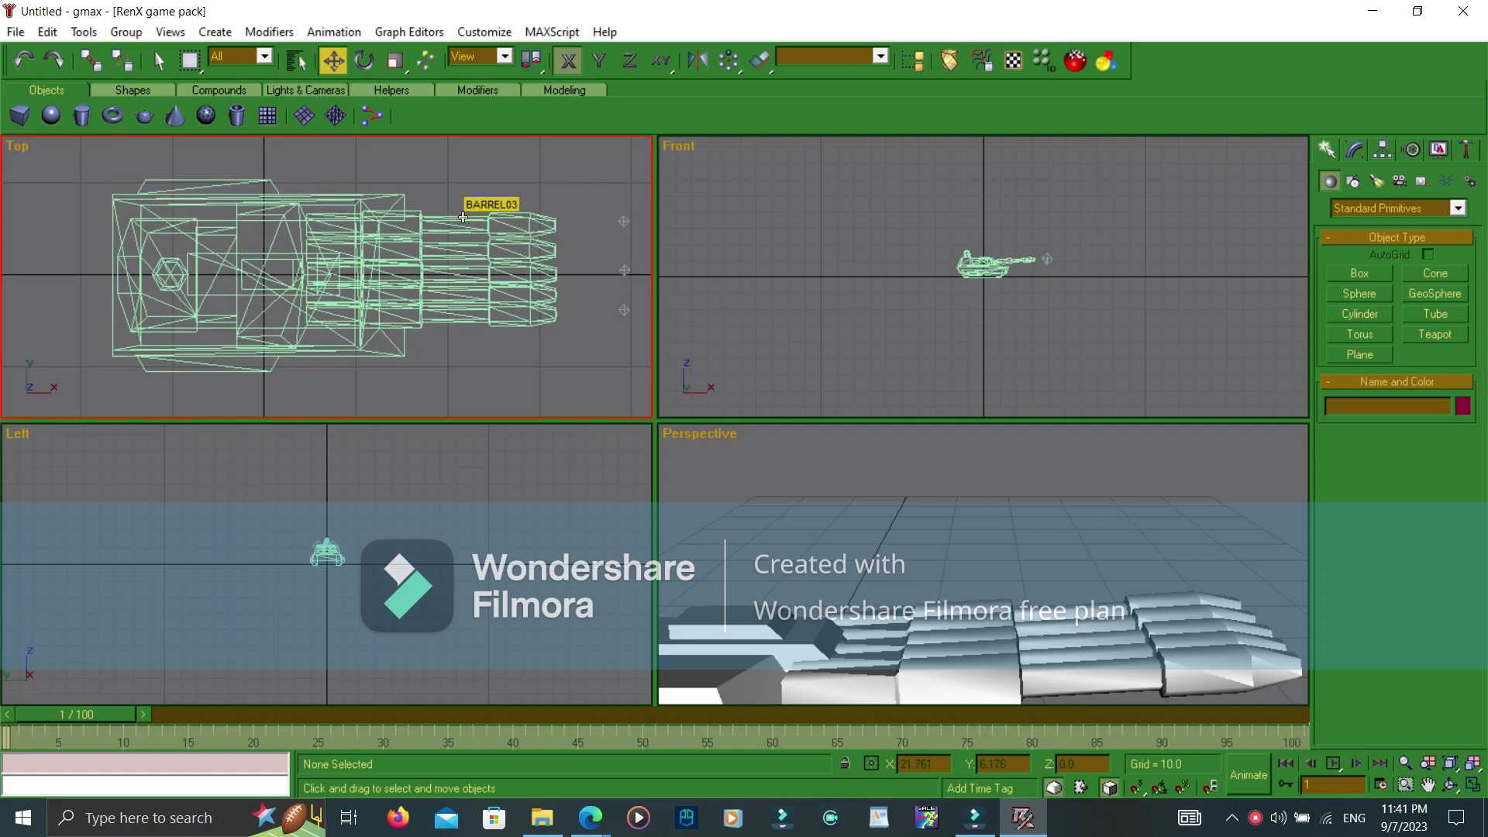
pyautogui.click(947, 581)
pyautogui.scroll(-2, 947, 581)
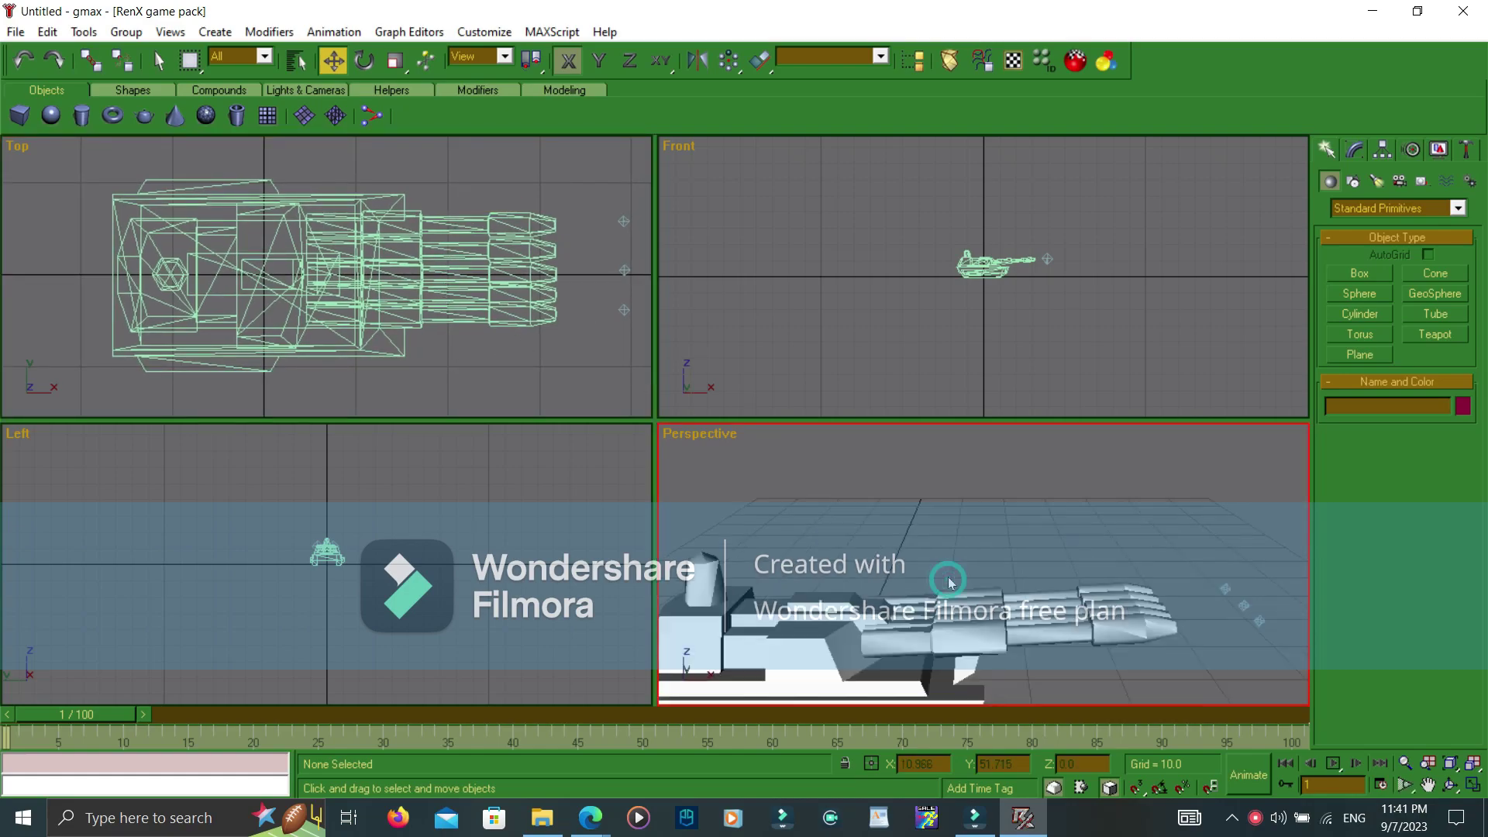
pyautogui.scroll(1, 950, 583)
pyautogui.scroll(3, 511, 351)
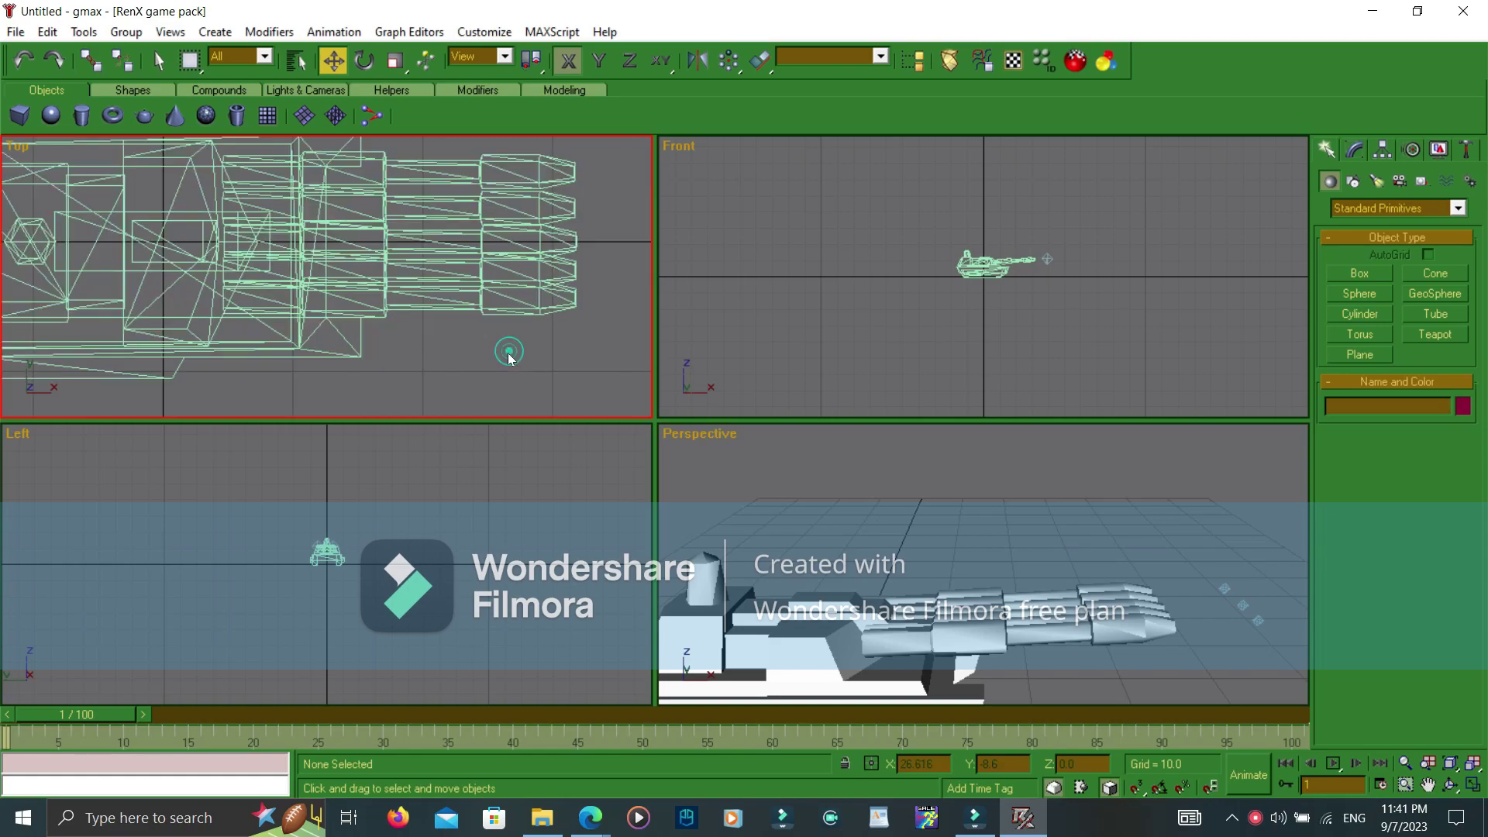
pyautogui.moveTo(536, 347); pyautogui.dragTo(481, 315)
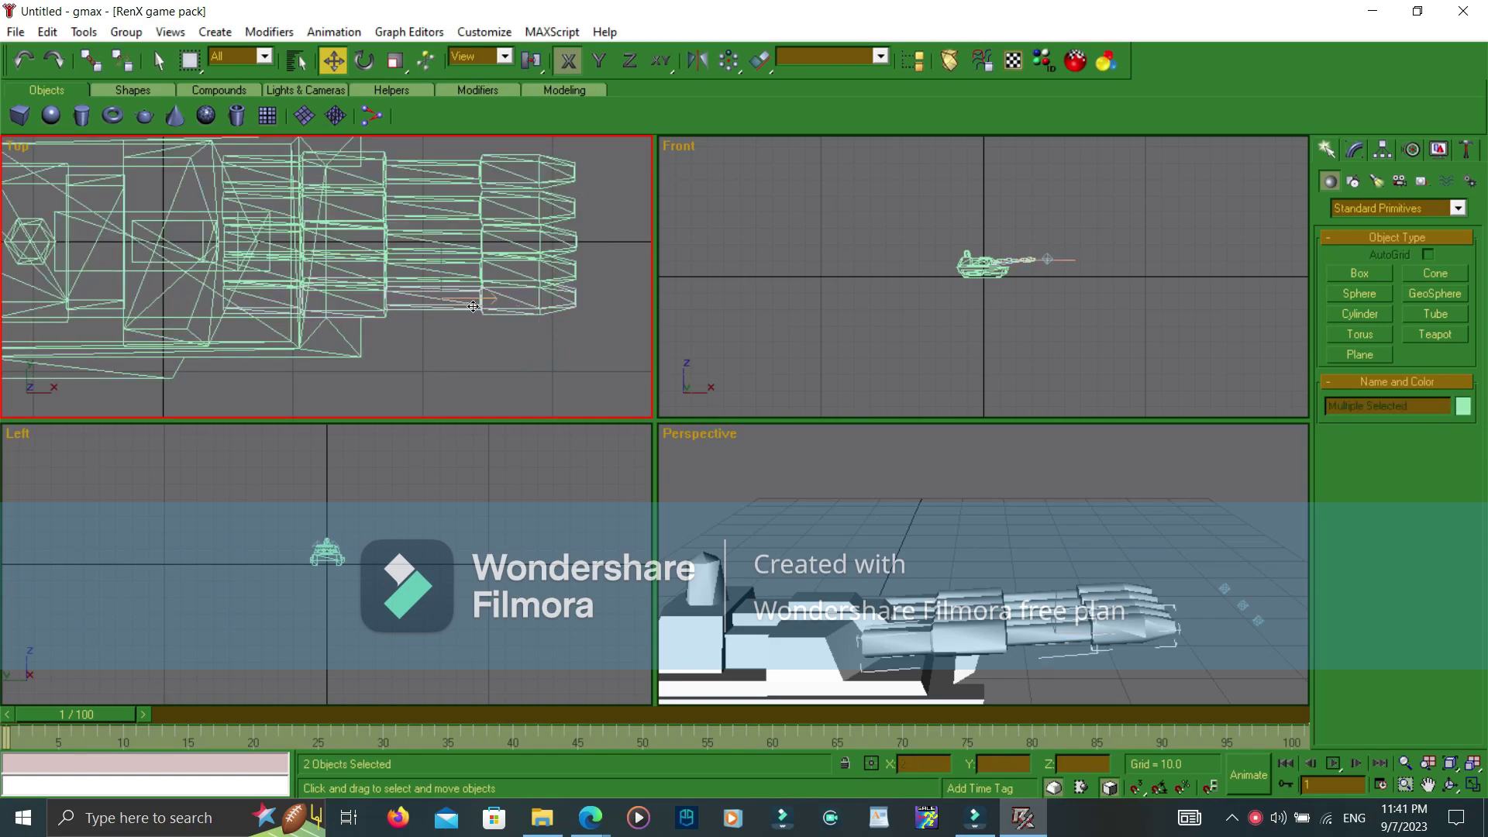
pyautogui.keyDown('shift'); pyautogui.click(370, 294); pyautogui.keyUp('shift')
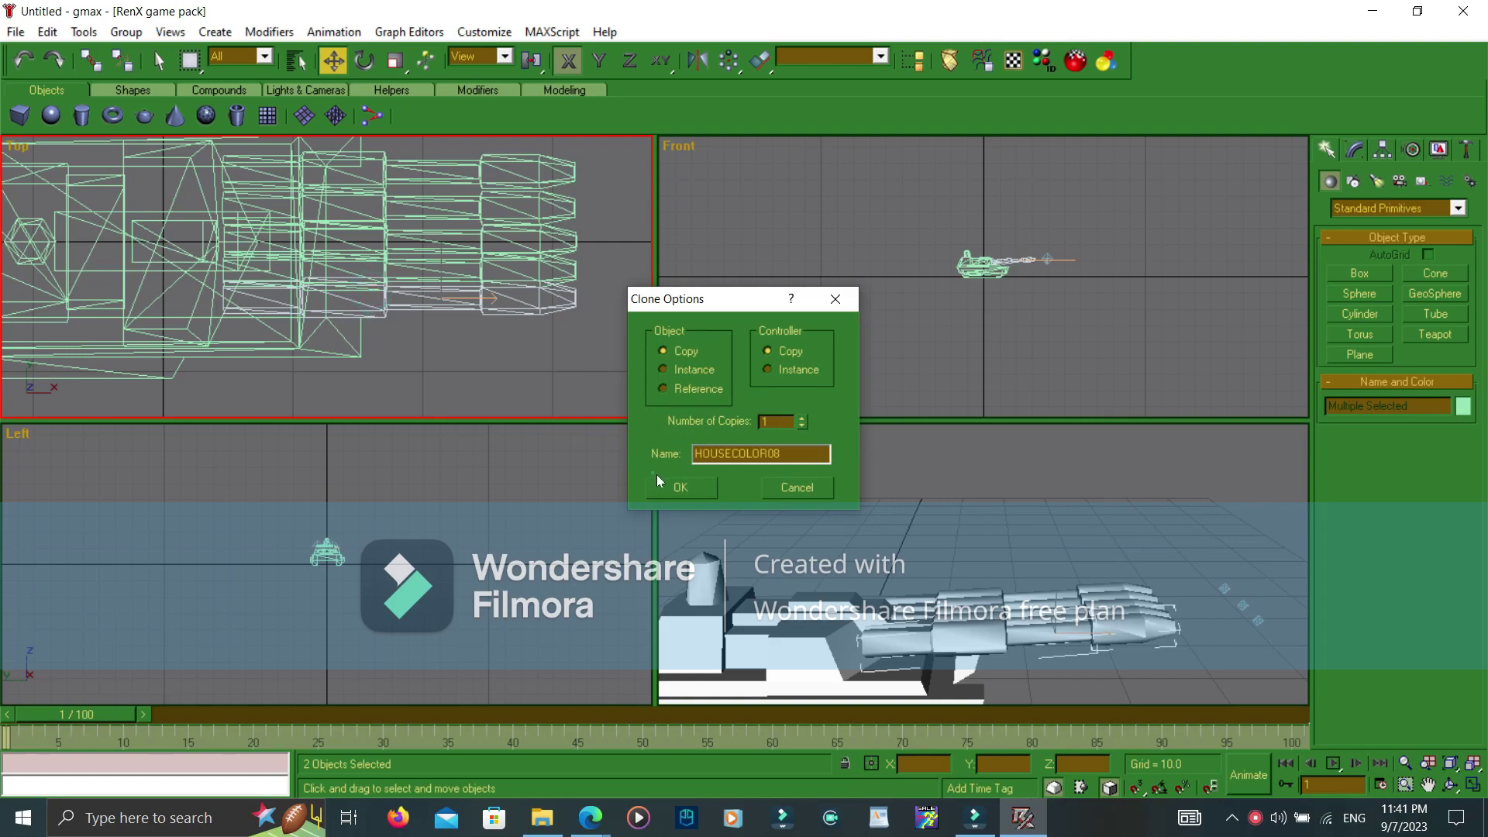
pyautogui.click(680, 485)
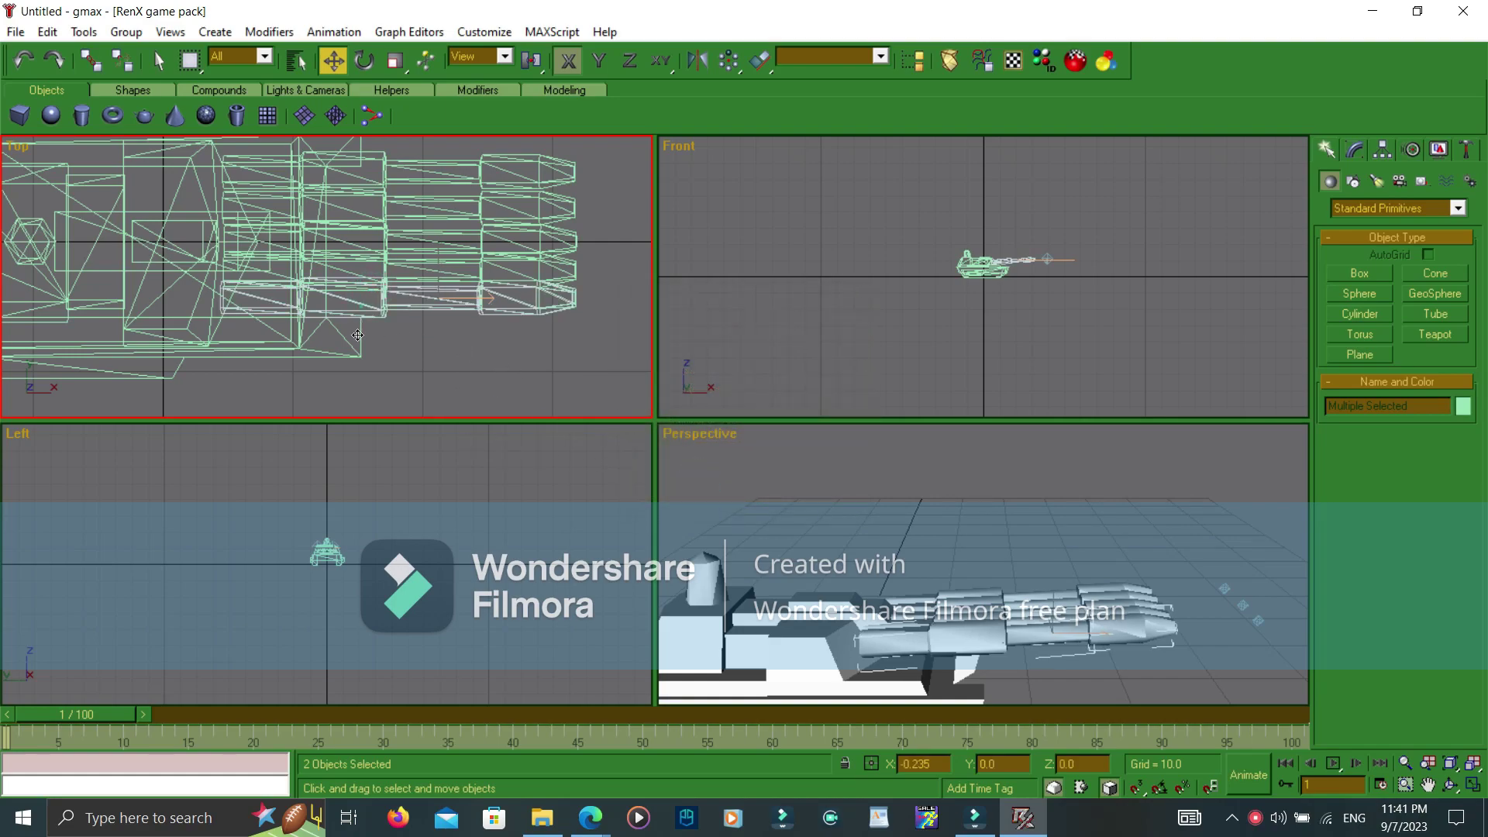
pyautogui.click(24, 60)
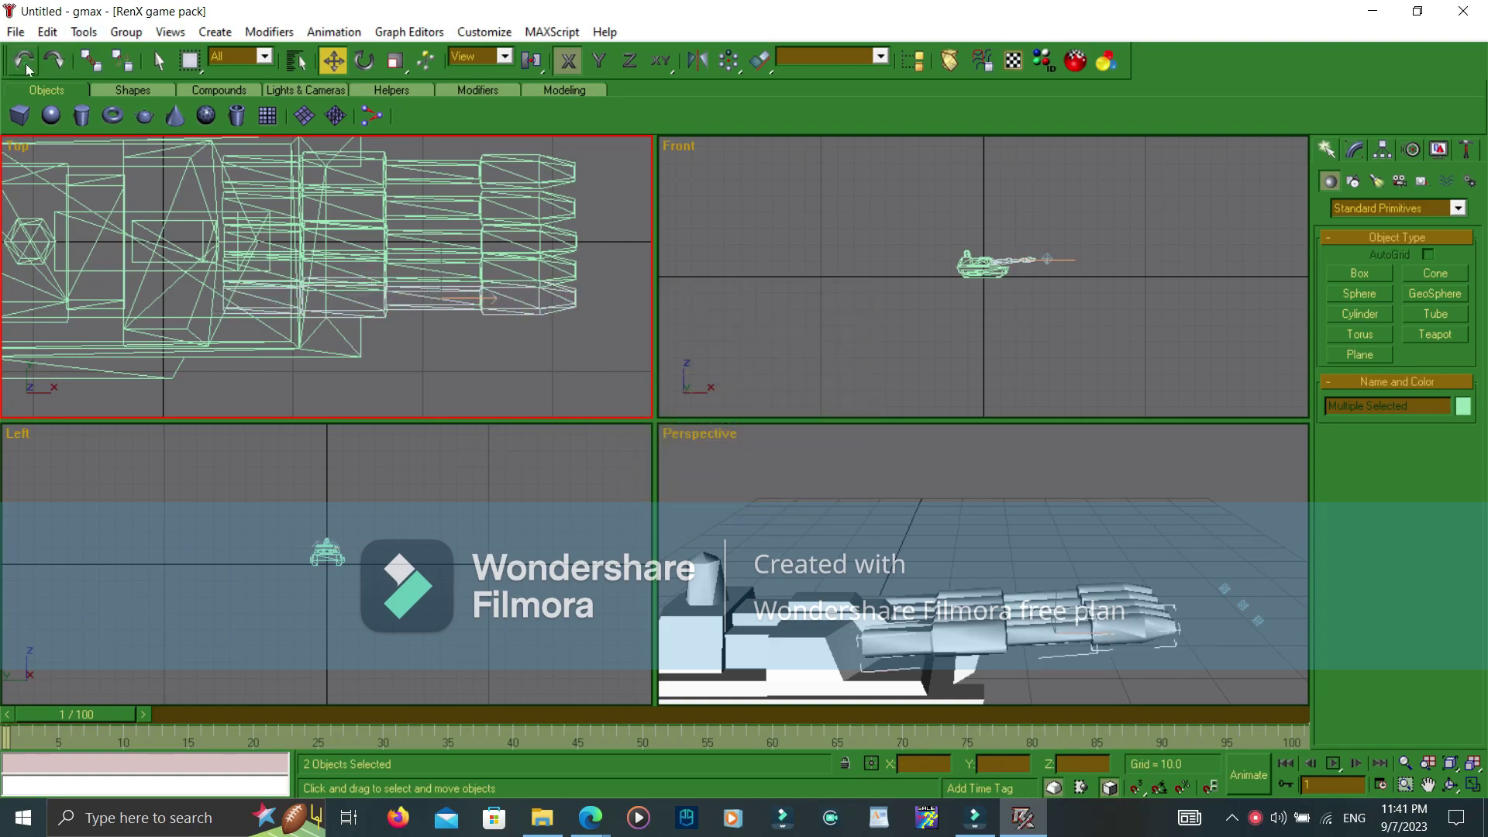
pyautogui.click(599, 60)
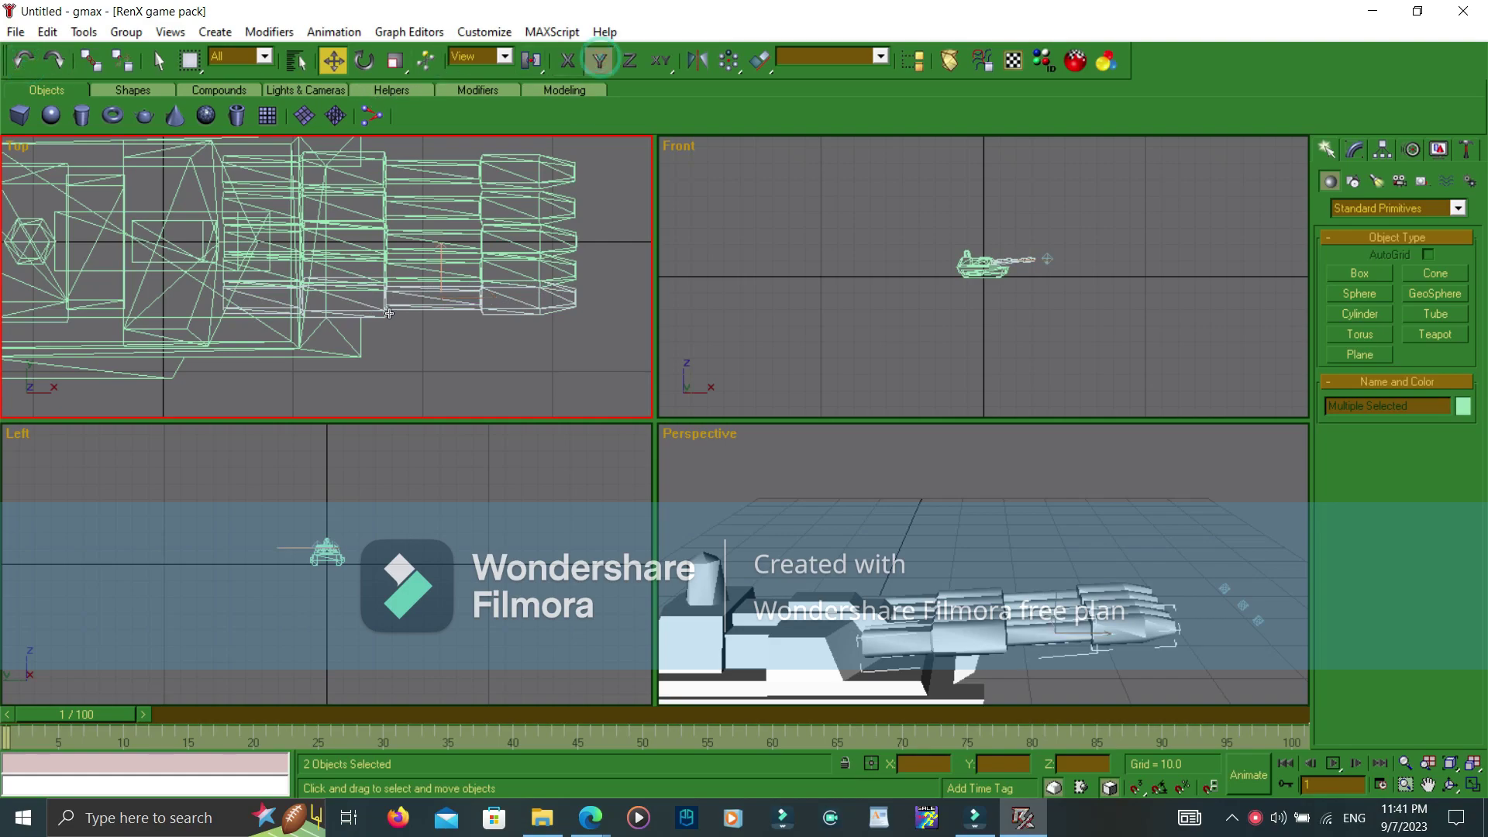
pyautogui.moveTo(397, 303)
pyautogui.mouseDown()
pyautogui.moveTo(379, 331)
pyautogui.moveTo(371, 310)
pyautogui.mouseUp()
# Try shifting the extra outermost lower barrel and its tip about 2.5 back along X and outward along Y in the Top view
pyautogui.click(627, 62)
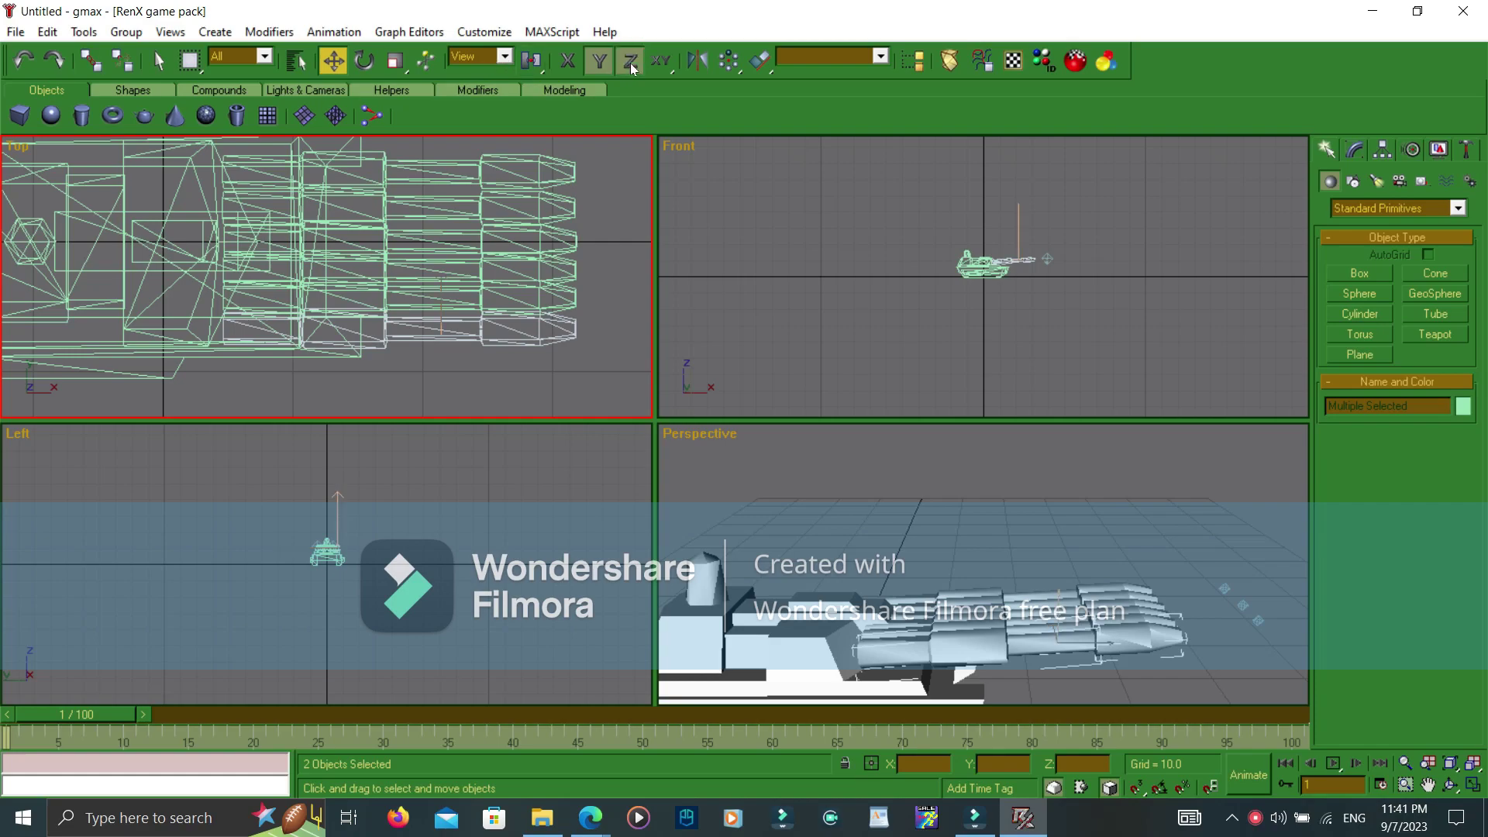
pyautogui.click(596, 66)
pyautogui.click(567, 61)
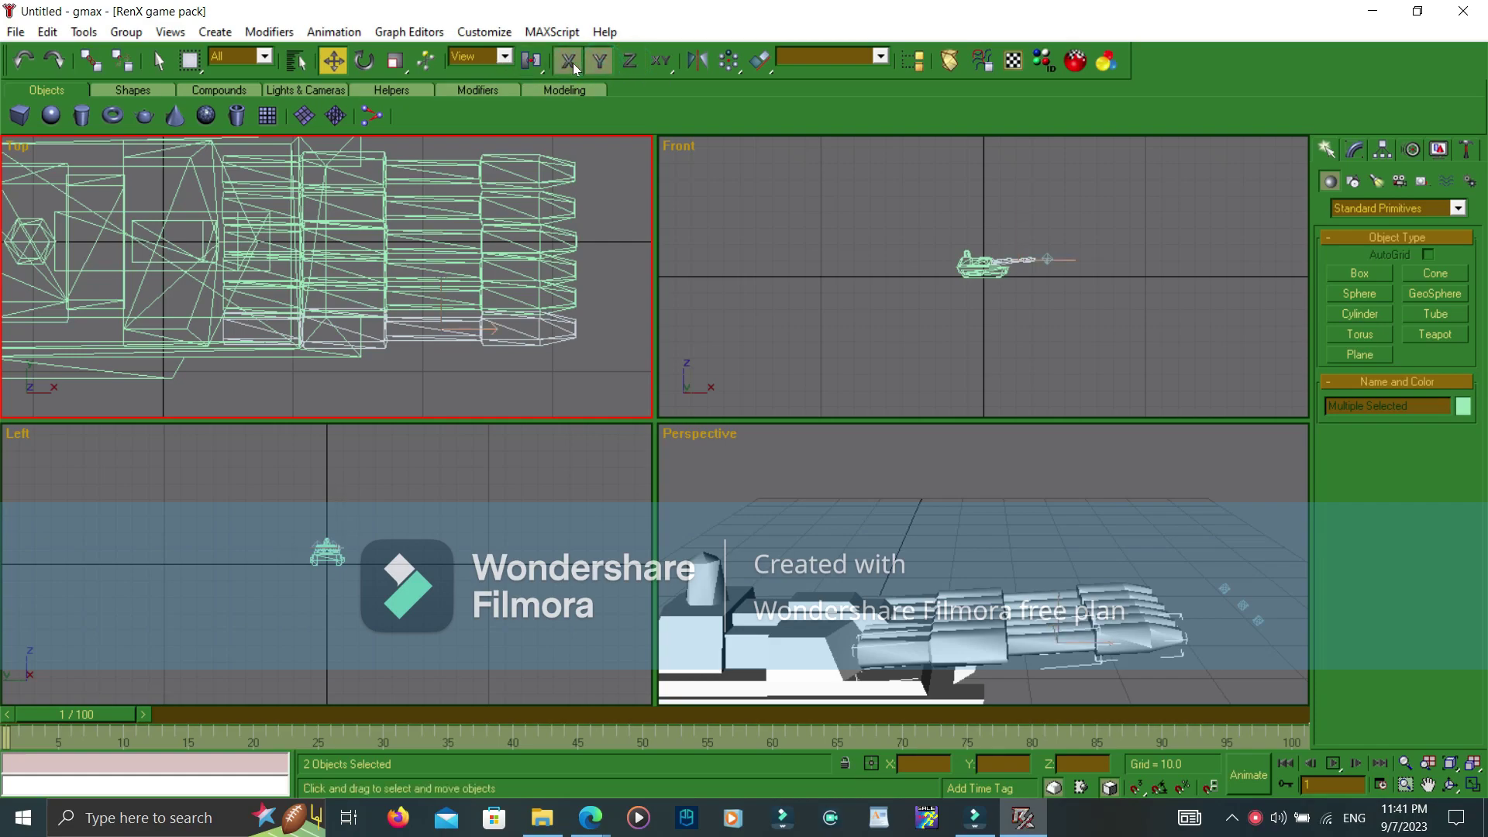
pyautogui.moveTo(519, 329)
pyautogui.mouseDown()
pyautogui.moveTo(496, 328)
pyautogui.moveTo(514, 327)
pyautogui.mouseUp()
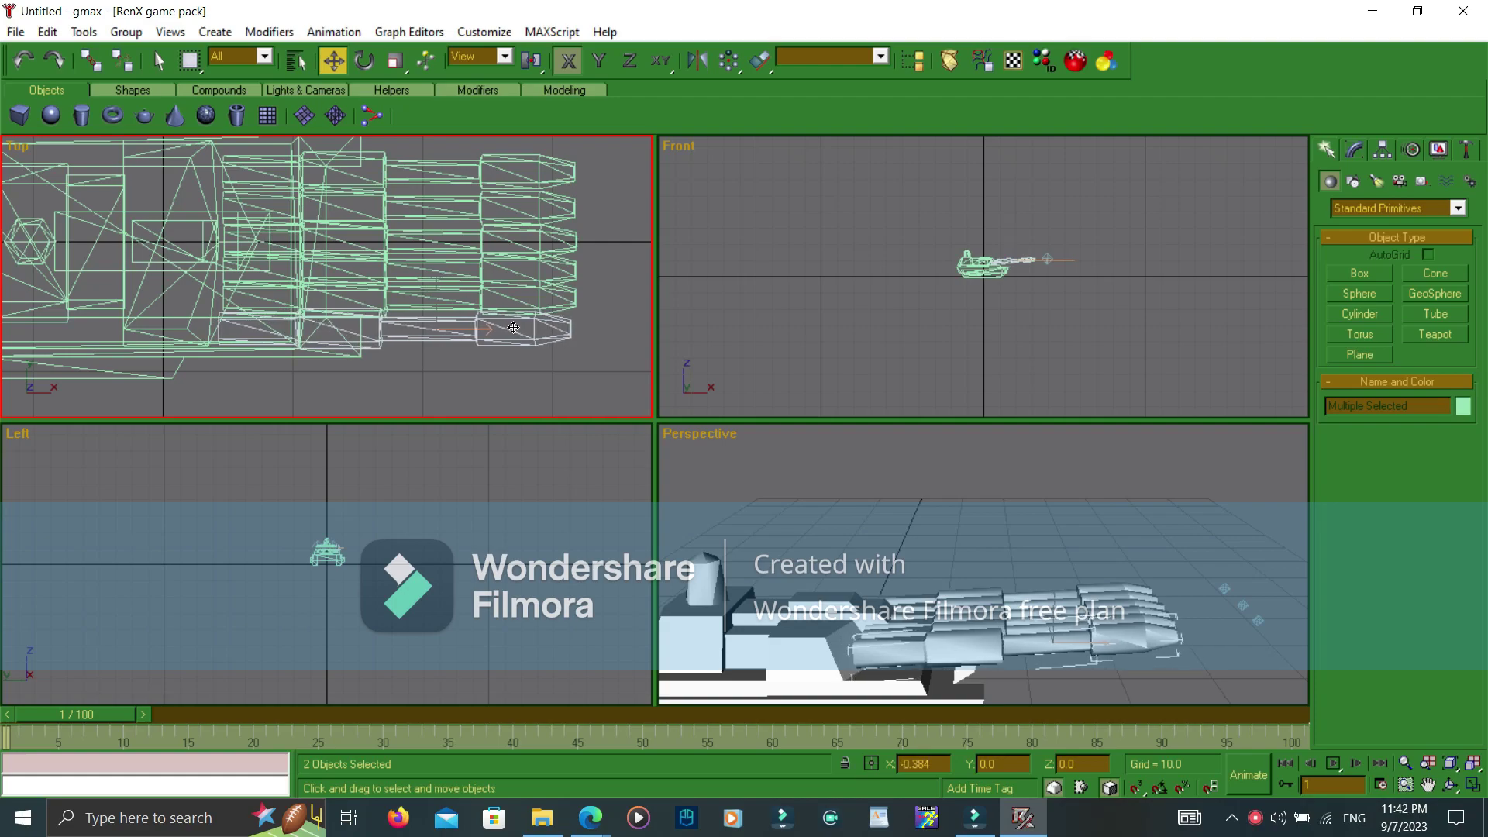
pyautogui.moveTo(514, 327); pyautogui.dragTo(486, 323)
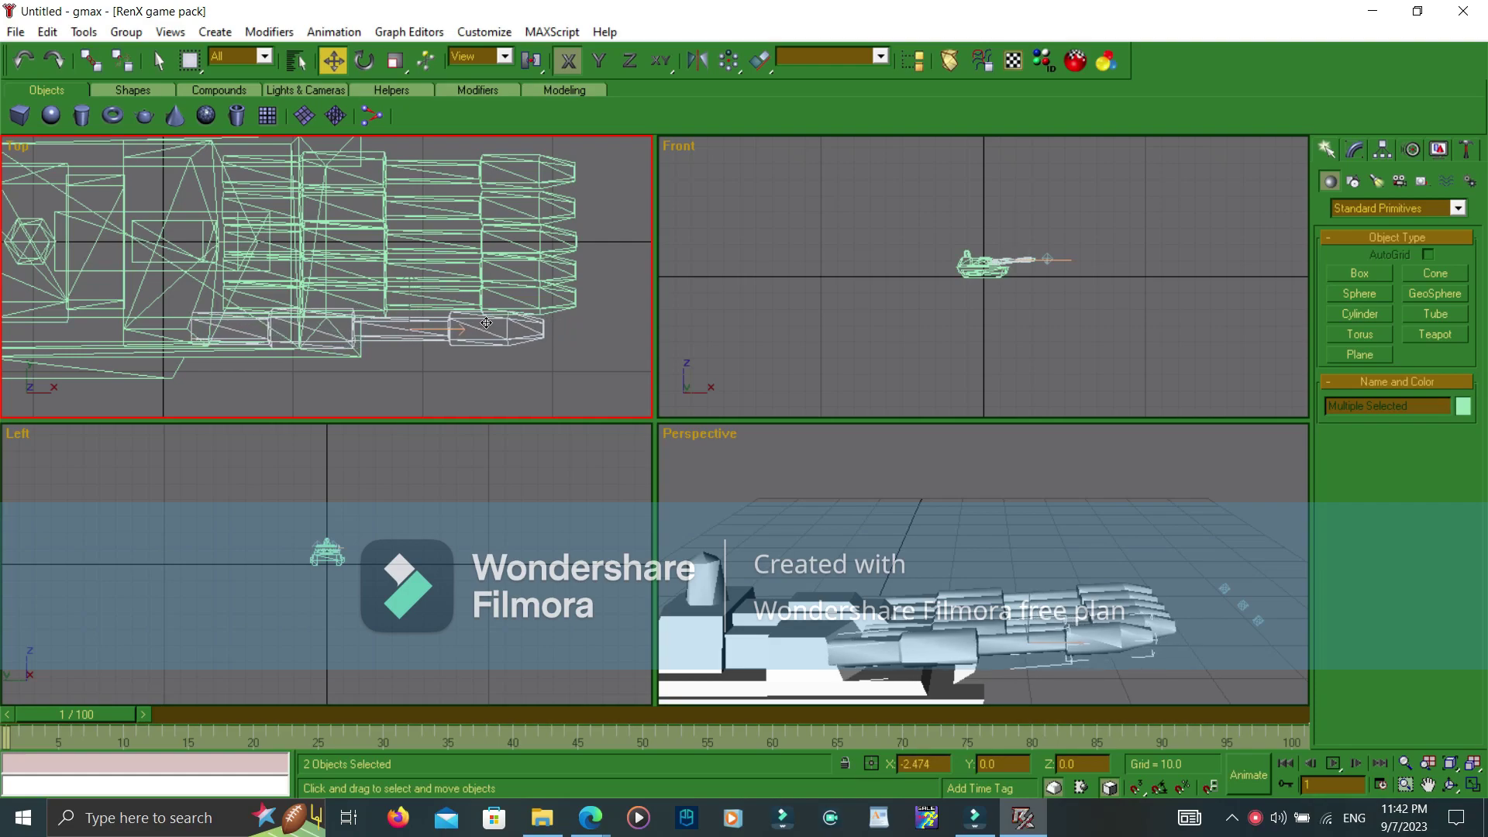
pyautogui.click(602, 62)
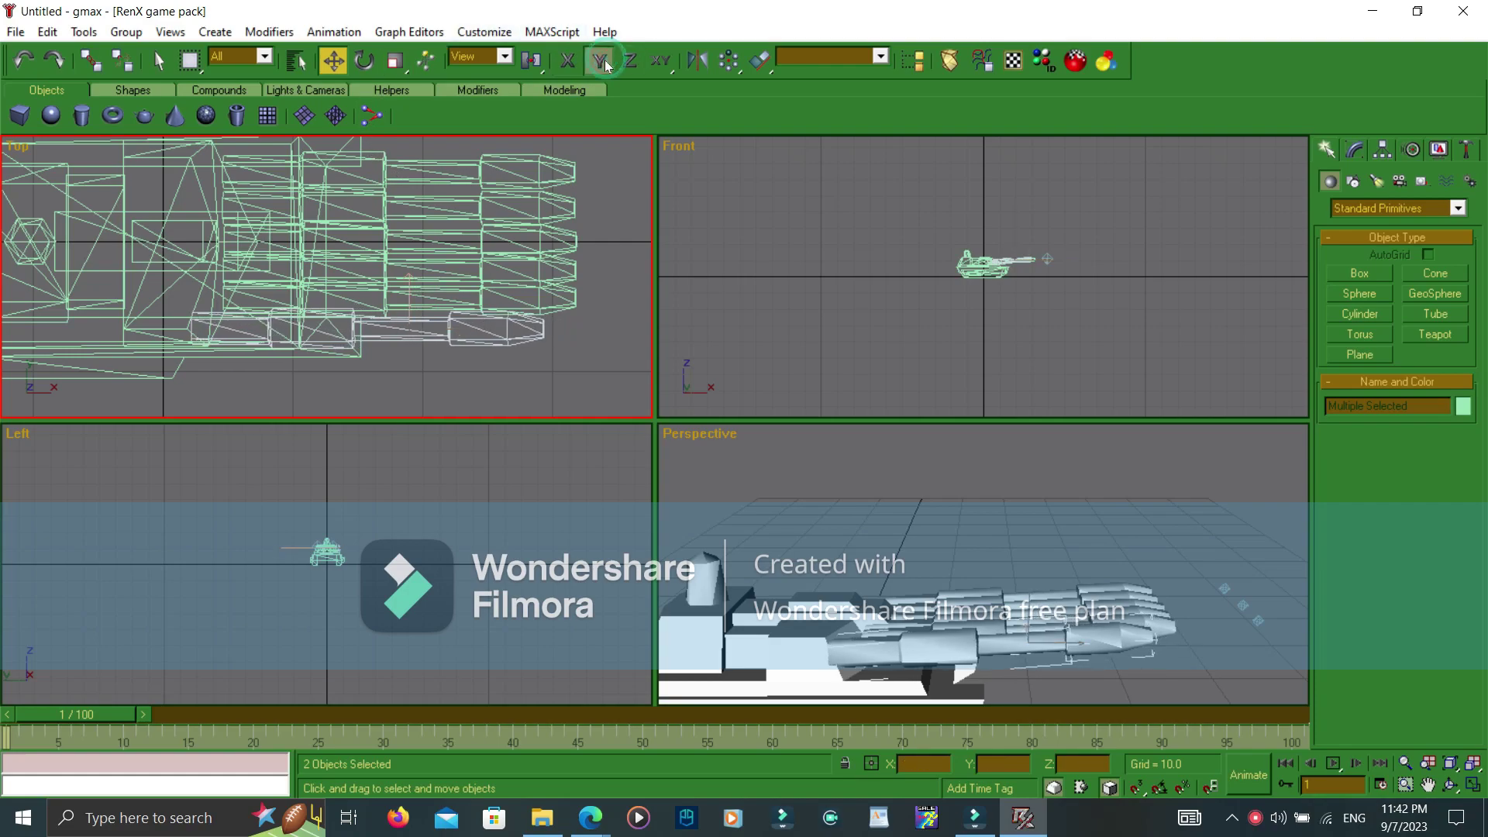
pyautogui.moveTo(383, 334); pyautogui.dragTo(396, 316)
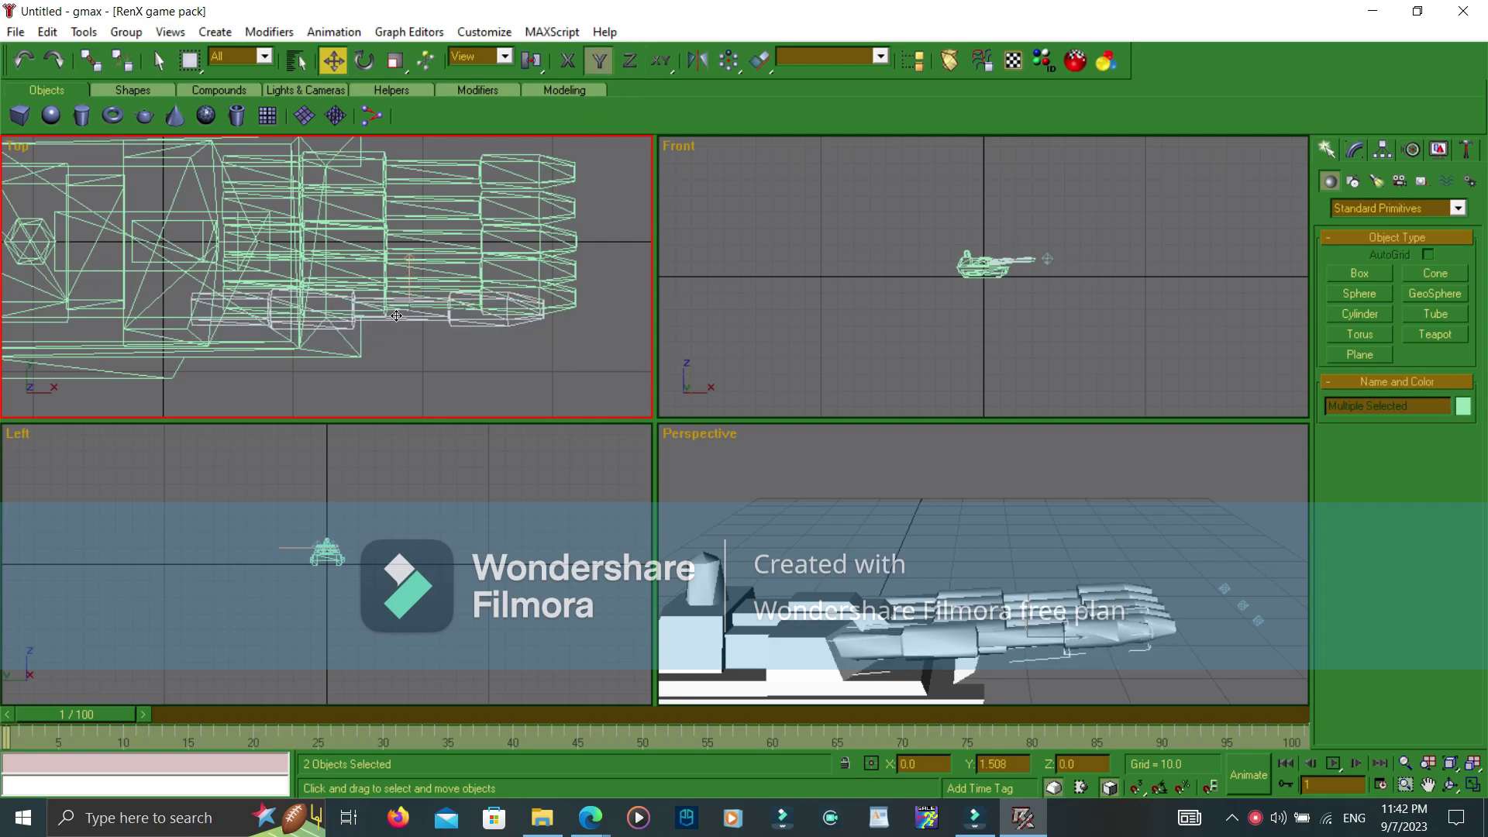
pyautogui.moveTo(396, 317); pyautogui.dragTo(394, 372)
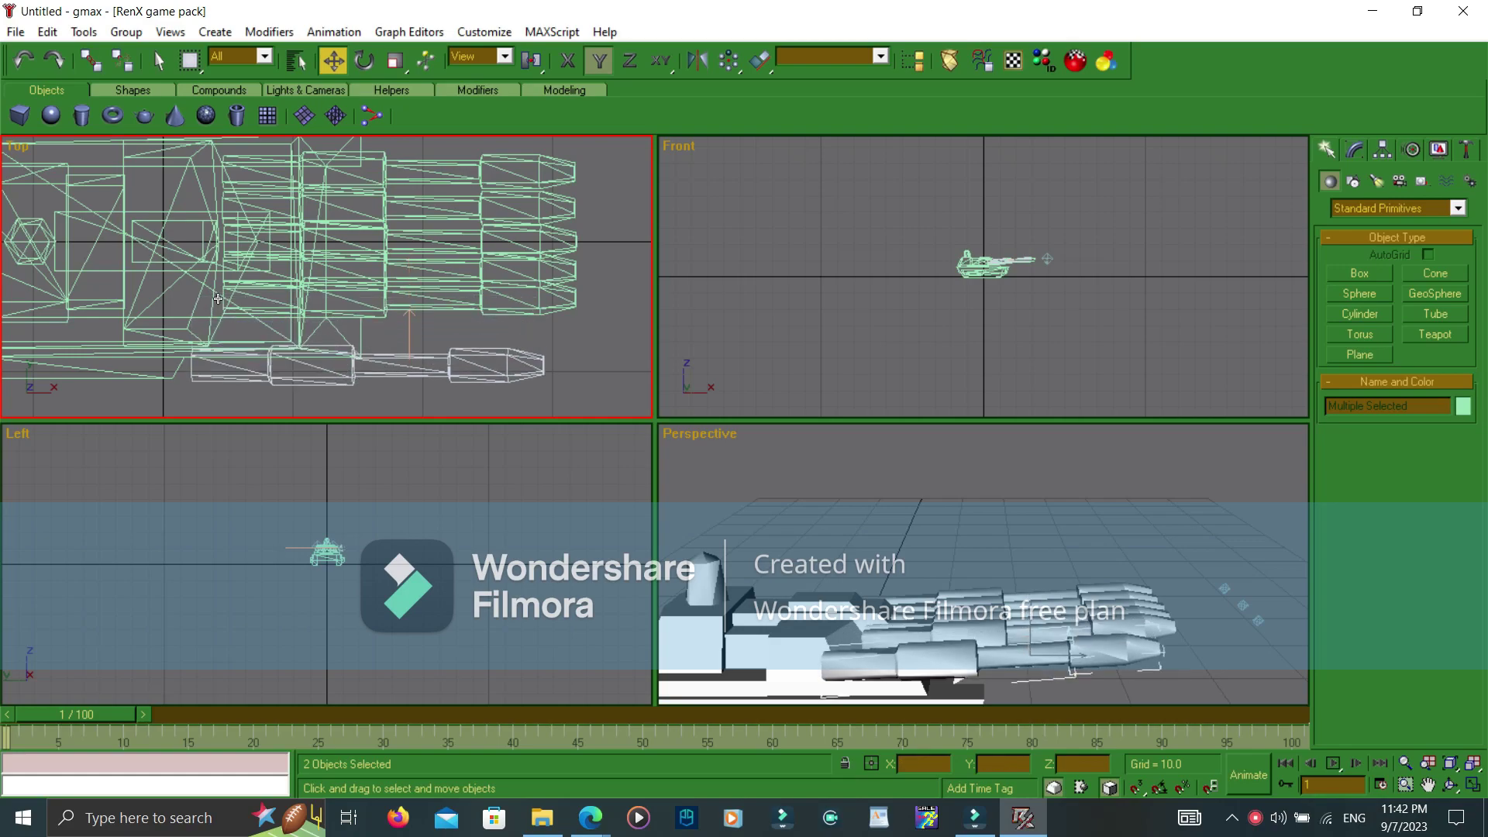
# Delete the extra outermost lower barrel copy together with its tip
pyautogui.press('Delete')
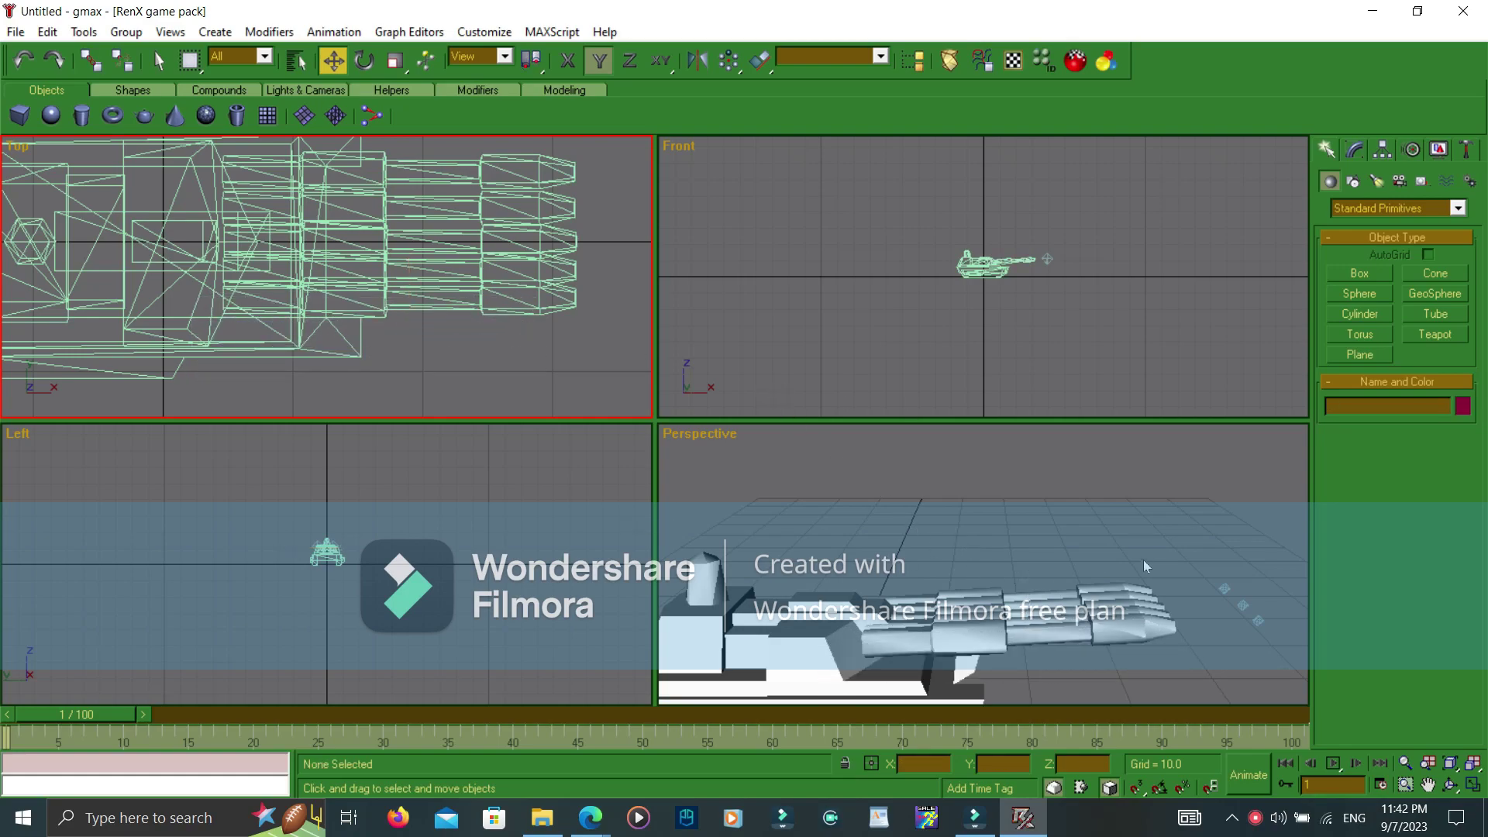
pyautogui.scroll(2, 1144, 561)
pyautogui.scroll(-2, 542, 370)
pyautogui.scroll(1, 151, 148)
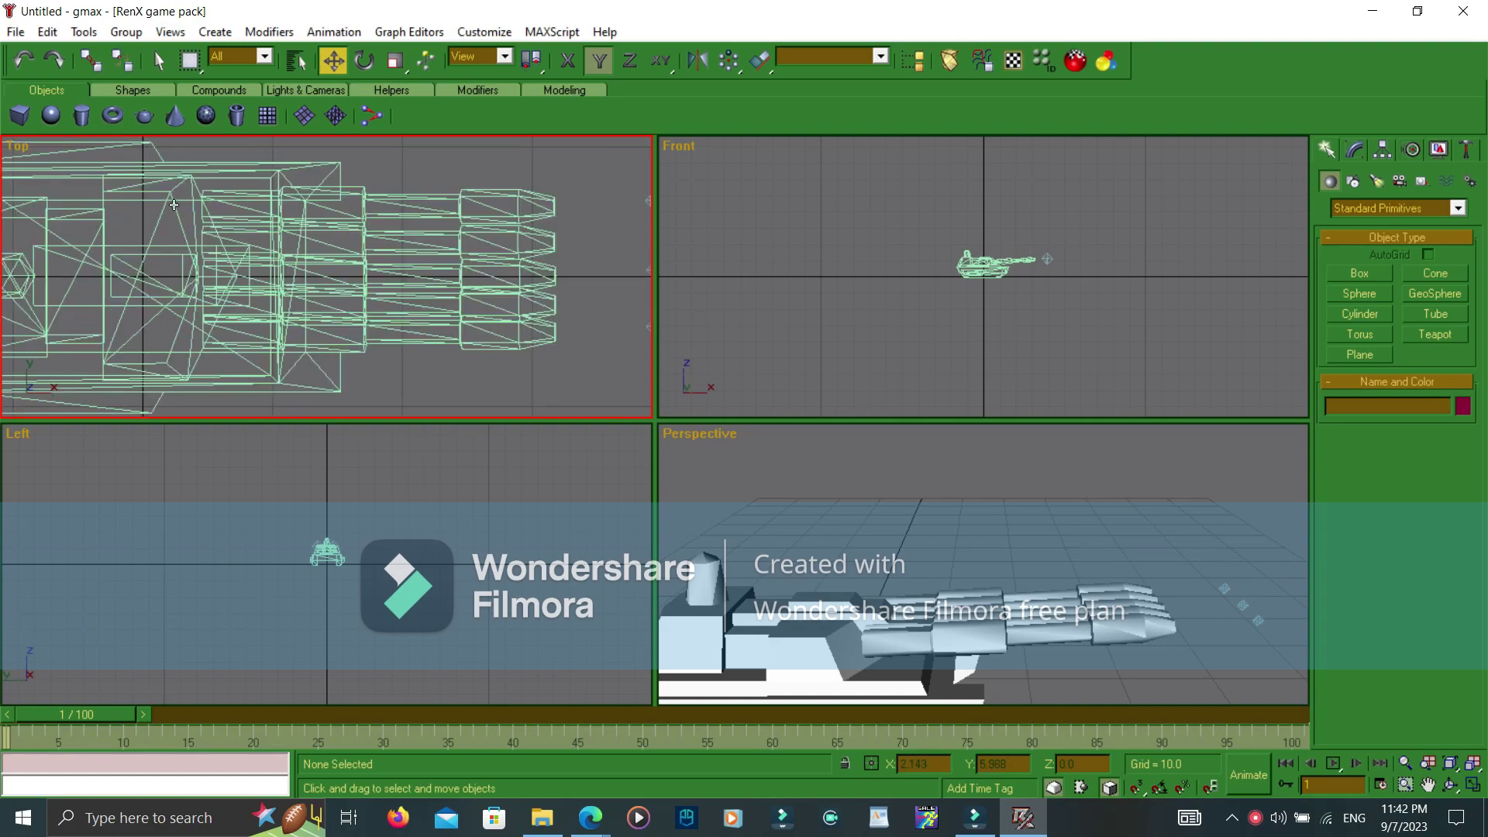
pyautogui.scroll(-1, 186, 225)
pyautogui.click(949, 558)
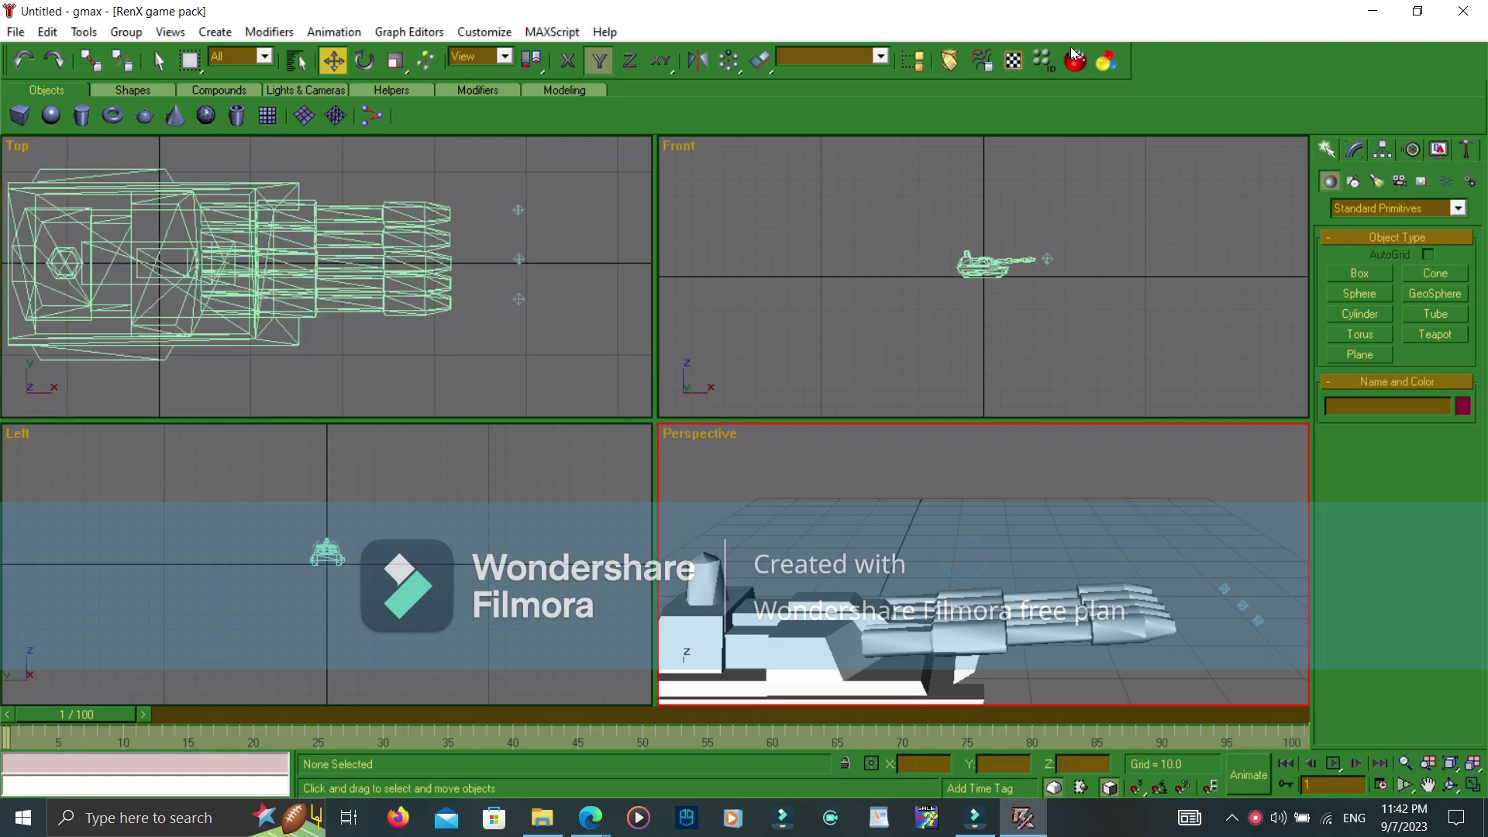
# Export the model with standard materials as a hierarchical animated W3D, replacing avPaladin.W3D on the Desktop
pyautogui.click(1464, 150)
pyautogui.scroll(-2, 1416, 647)
pyautogui.scroll(-6, 1415, 647)
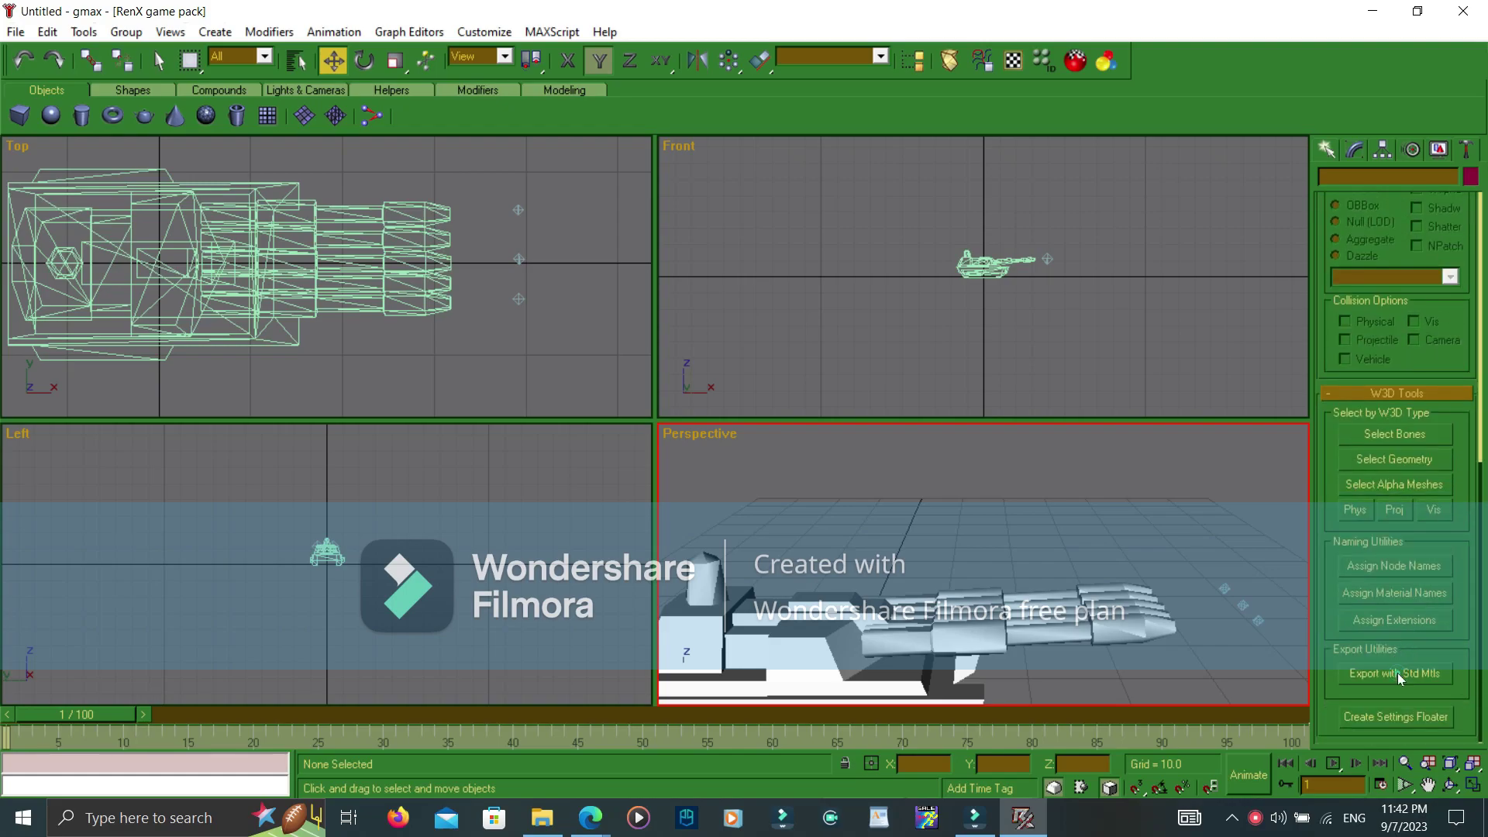
pyautogui.click(1396, 672)
pyautogui.click(74, 286)
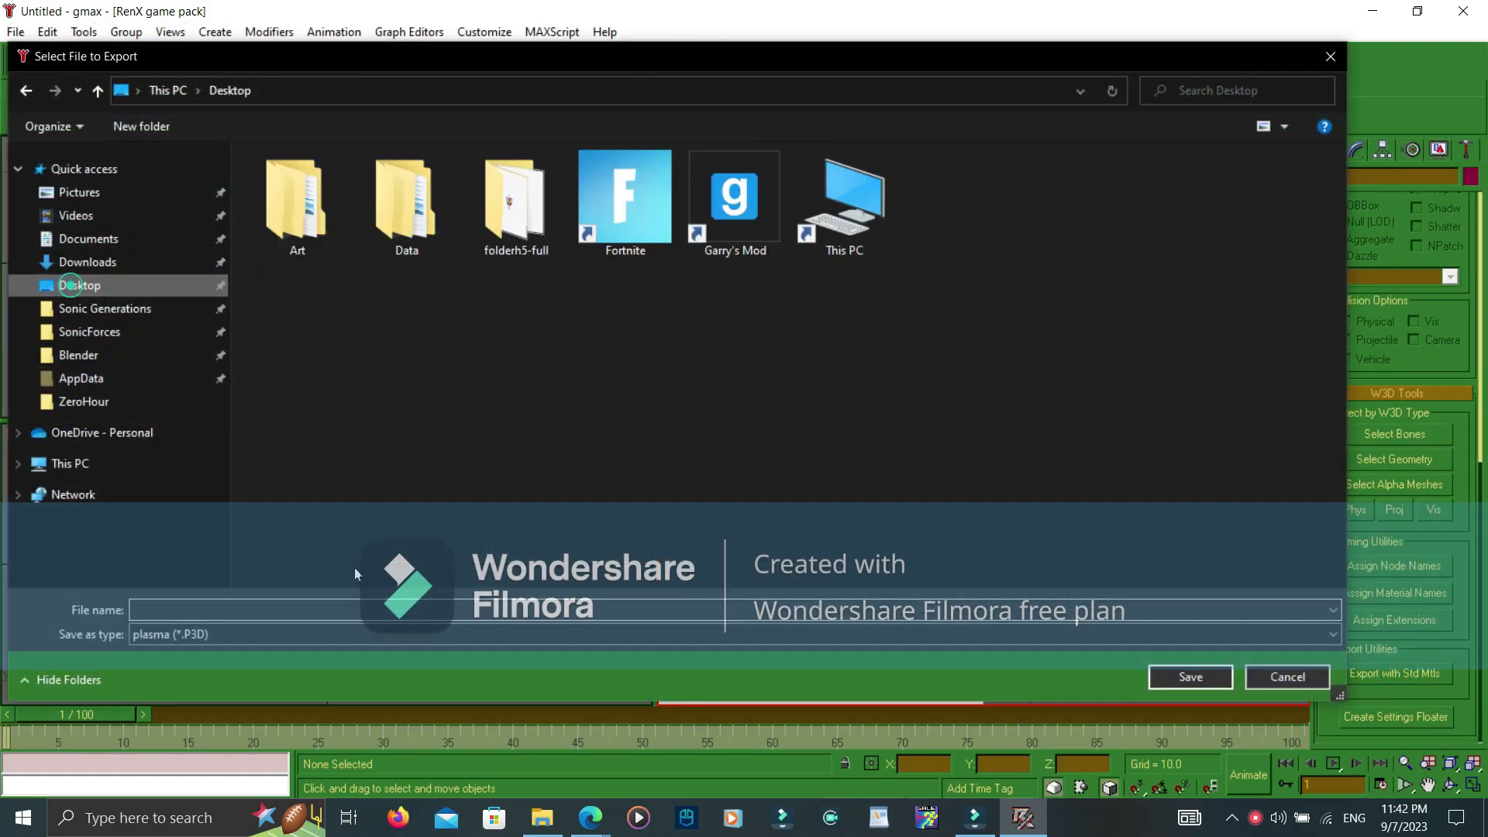
pyautogui.click(316, 634)
pyautogui.click(318, 662)
pyautogui.doubleClick(624, 200)
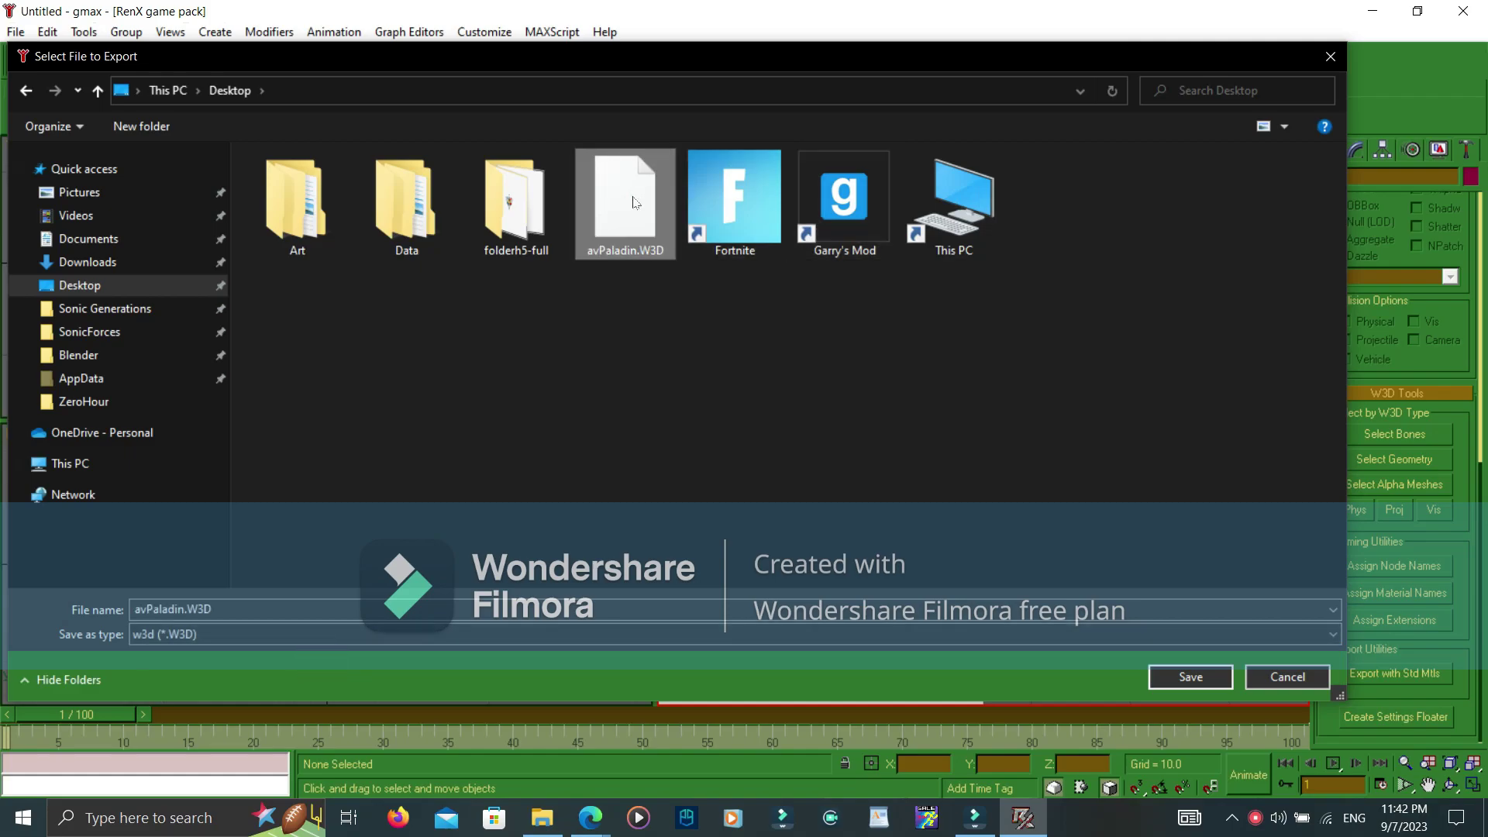
pyautogui.click(824, 478)
pyautogui.click(697, 658)
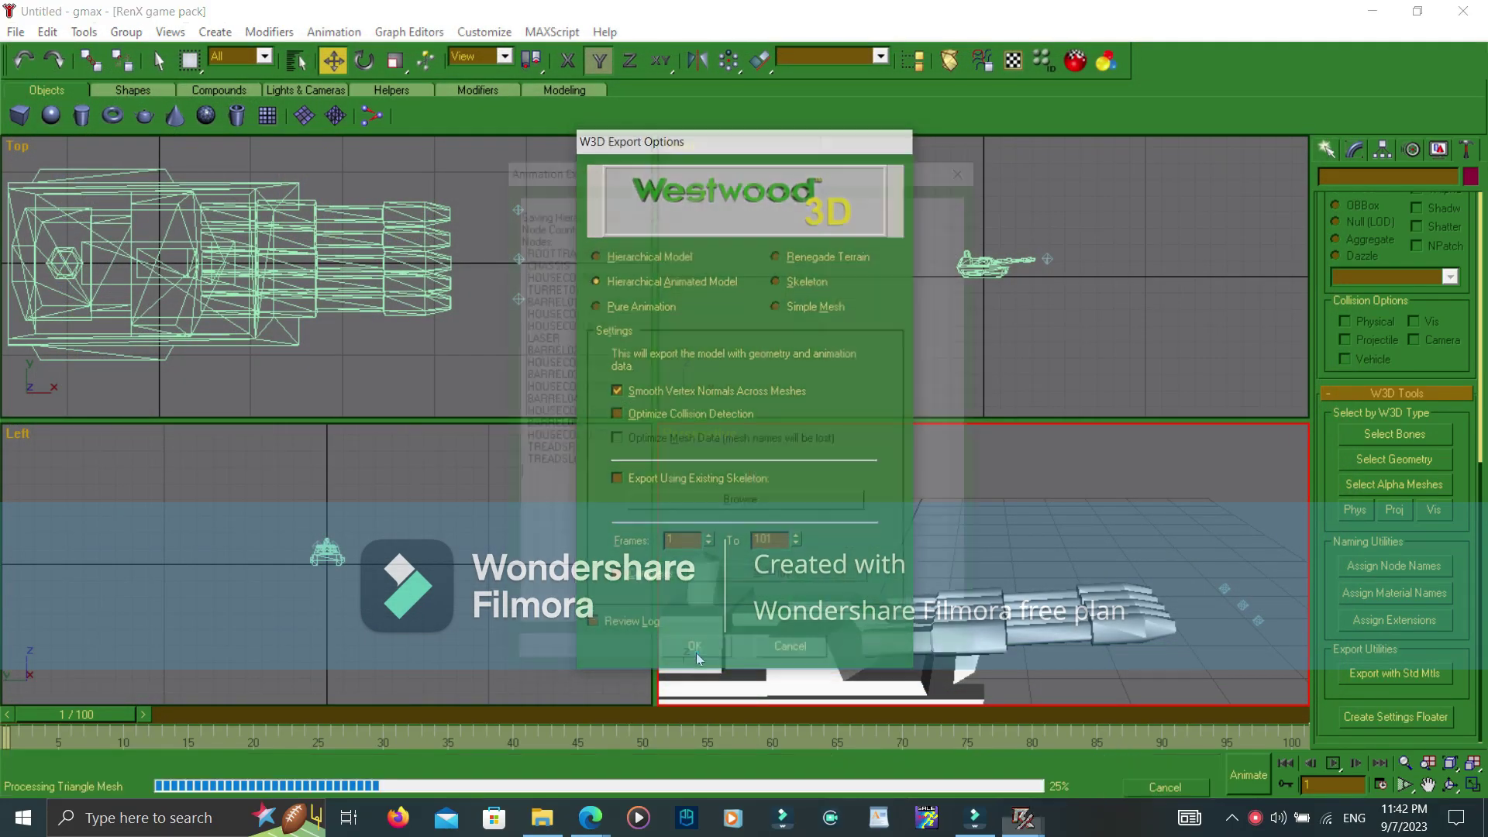
# Switch to FinalBIG and preview the exported tank model
pyautogui.click(1024, 832)
pyautogui.click(1256, 817)
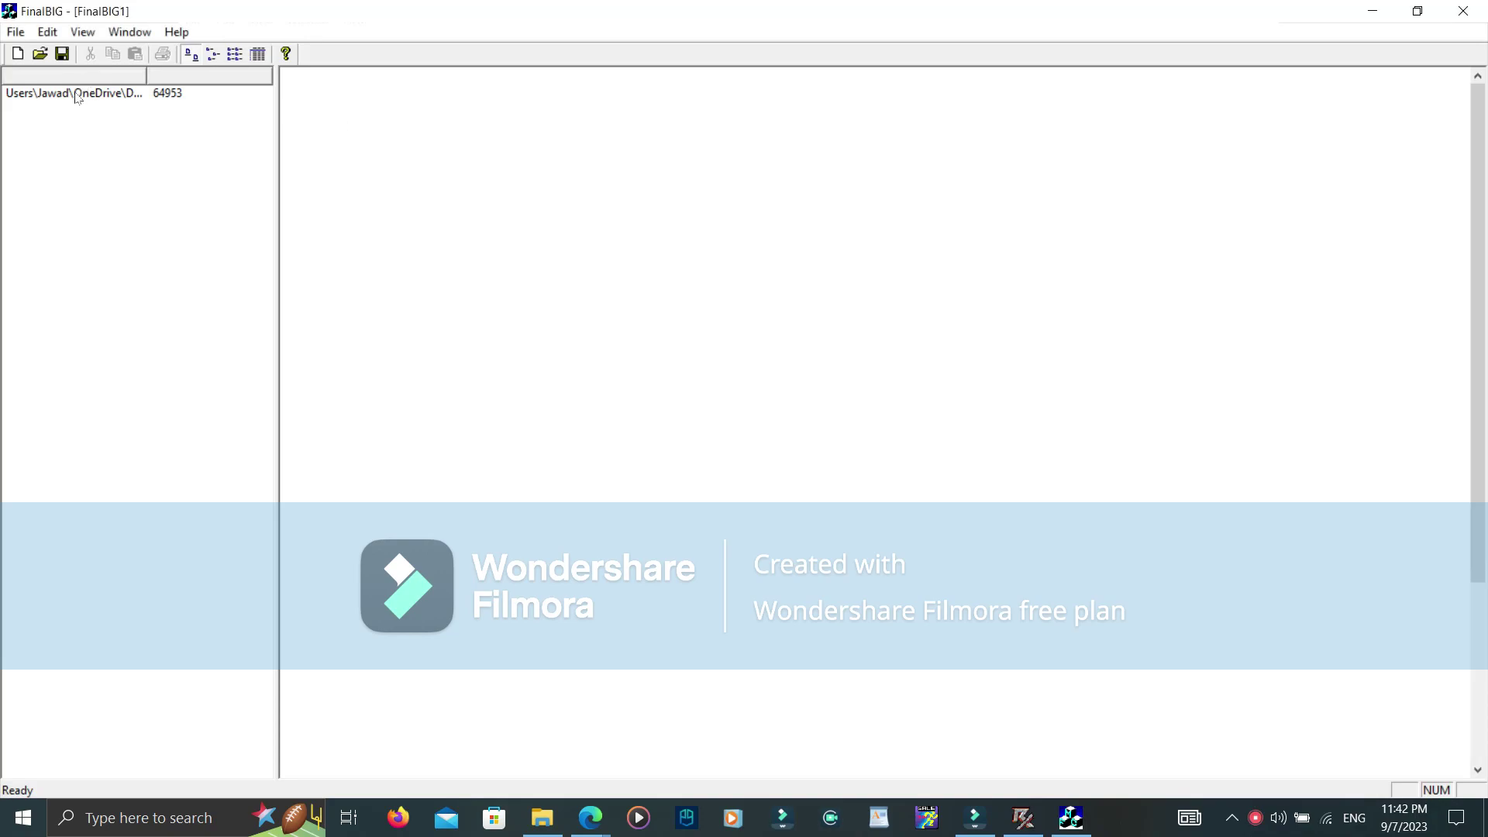
pyautogui.click(77, 97)
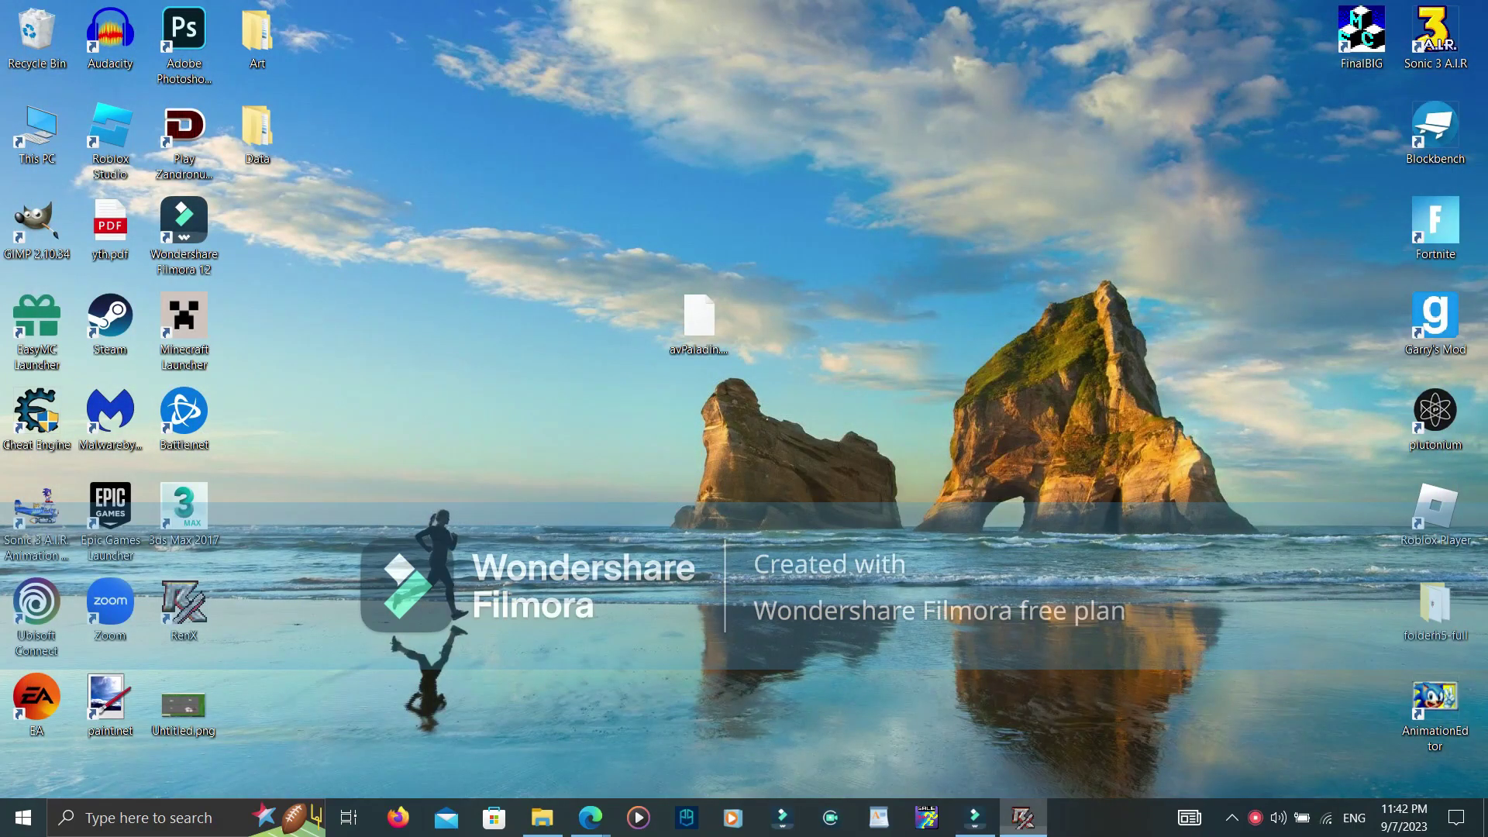
# Return to gmax and move the outermost lower barrel and its tip about 2.55 back along the X axis
pyautogui.click(1021, 817)
pyautogui.scroll(2, 1014, 656)
pyautogui.moveTo(1029, 613); pyautogui.dragTo(1021, 533, button='middle')
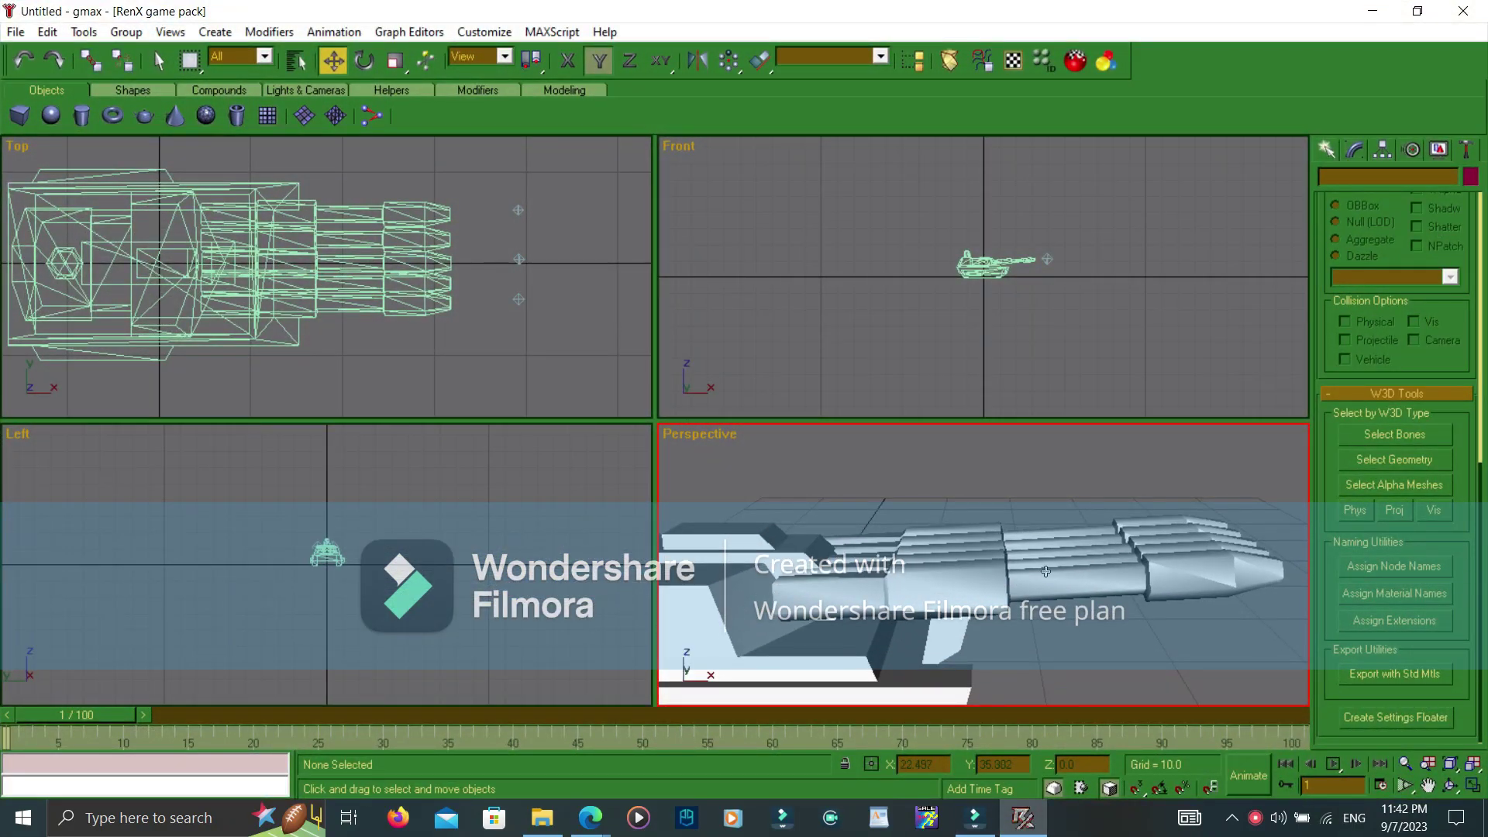
pyautogui.scroll(3, 370, 323)
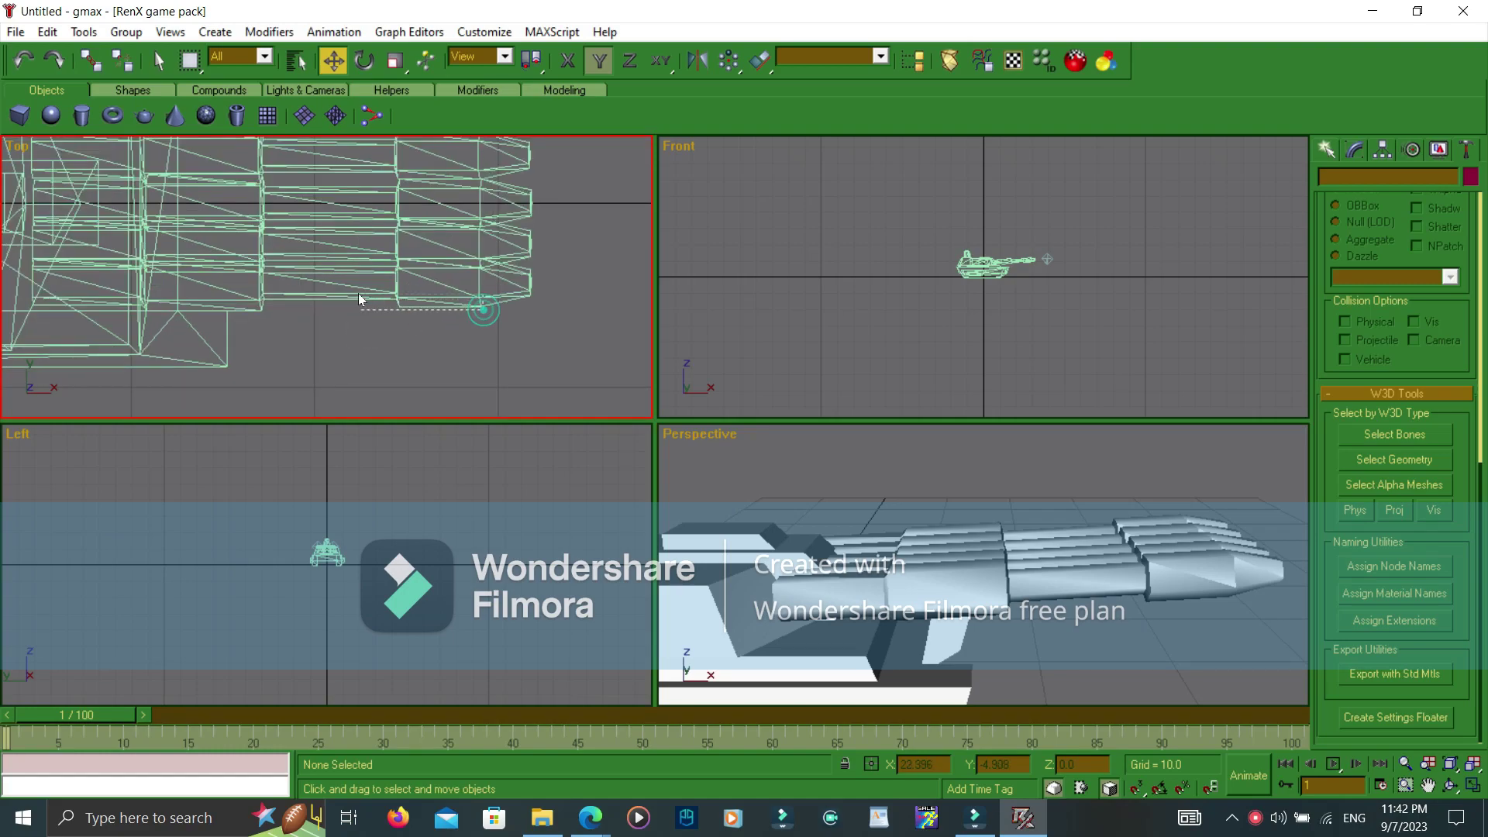
pyautogui.click(23, 61)
pyautogui.moveTo(181, 250); pyautogui.dragTo(368, 276, button='middle')
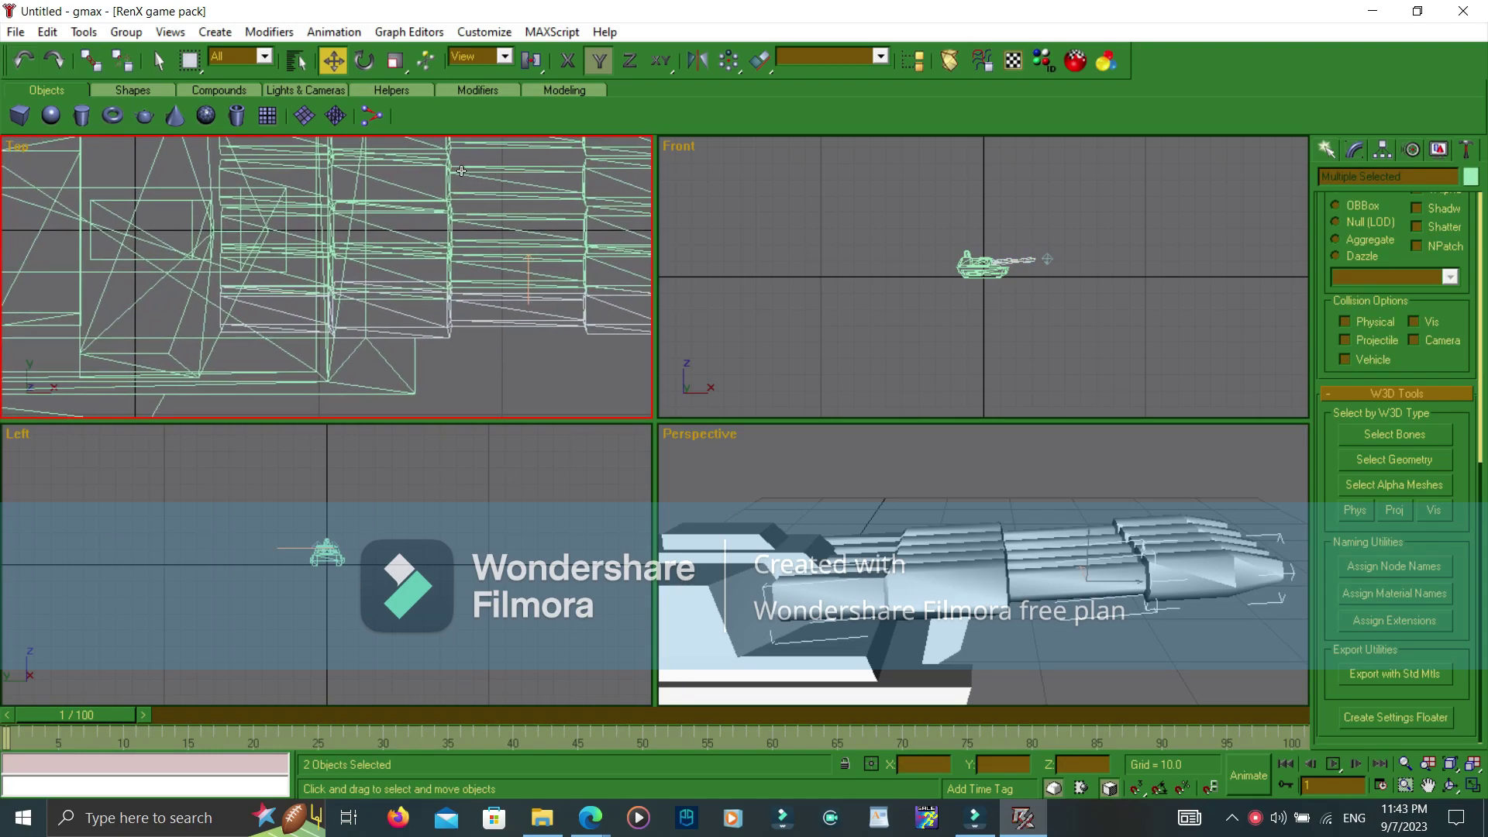
pyautogui.click(567, 60)
pyautogui.moveTo(440, 312); pyautogui.dragTo(399, 316)
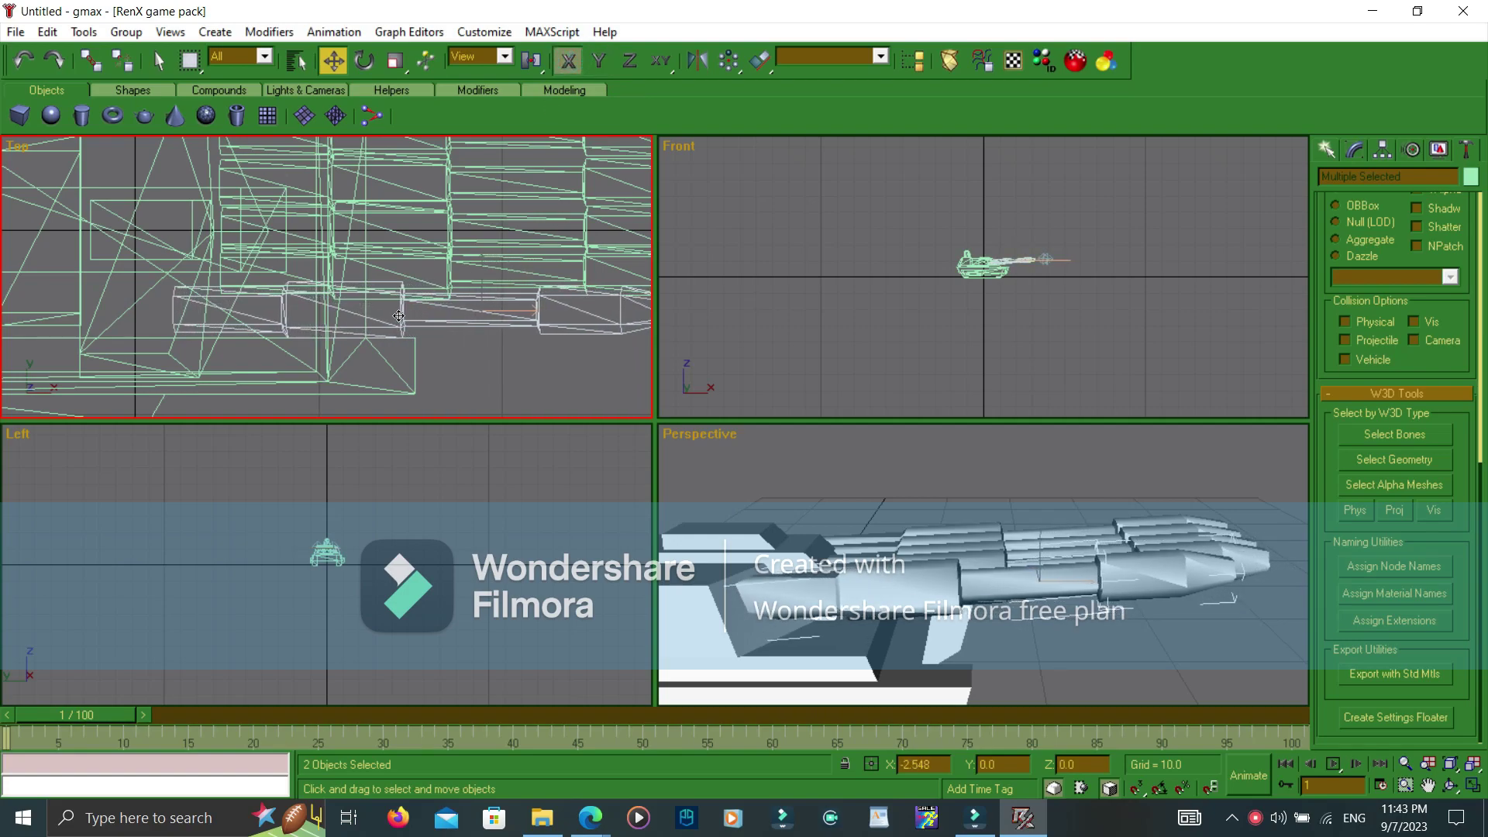
# Move the outermost upper barrel and its tip back along X and slightly inward along Y in the Top view
pyautogui.moveTo(398, 316); pyautogui.dragTo(353, 407, button='middle')
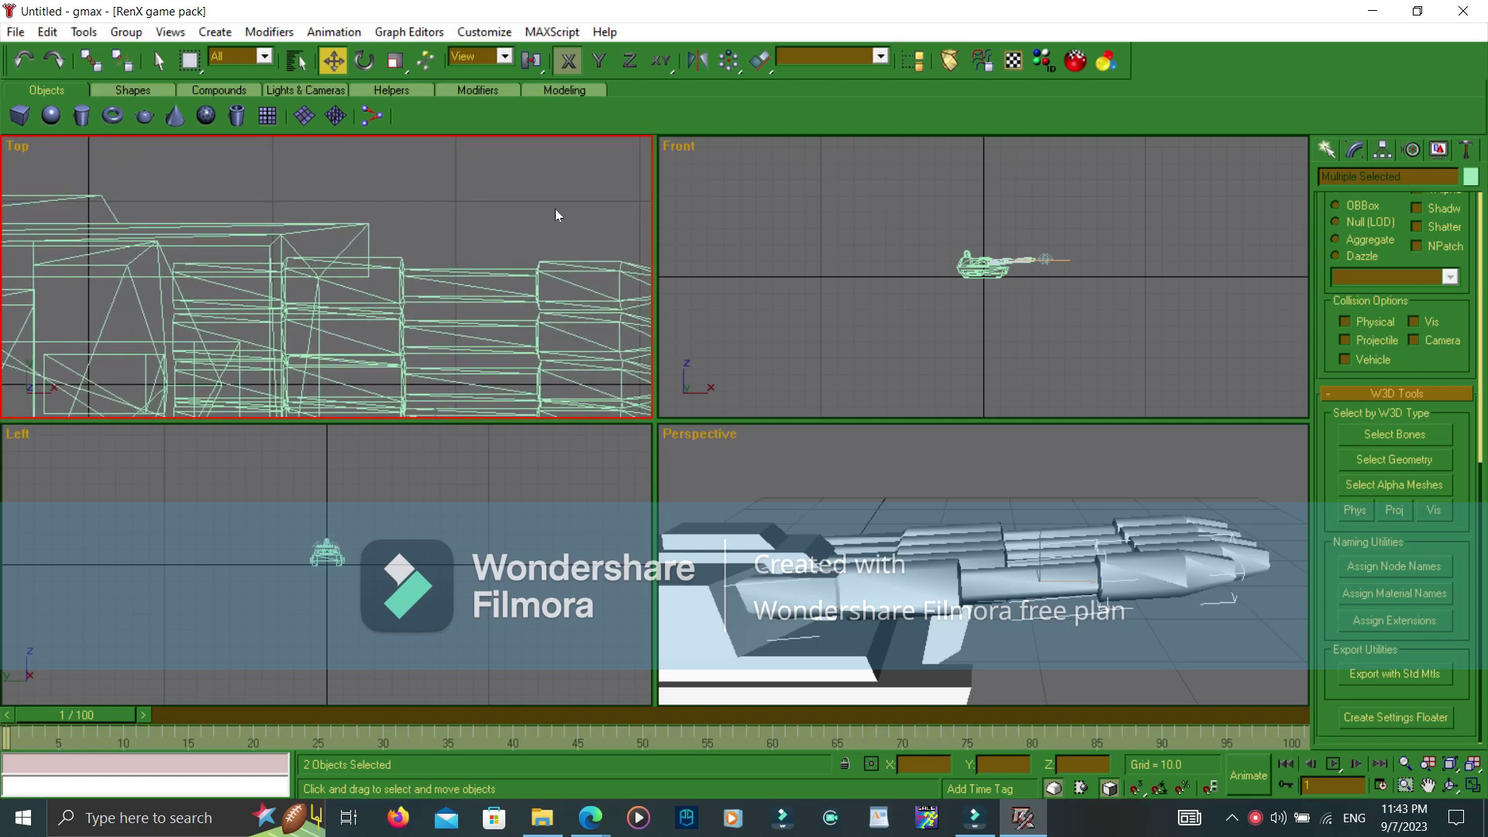
pyautogui.click(932, 491)
pyautogui.moveTo(932, 491); pyautogui.dragTo(971, 615, button='middle')
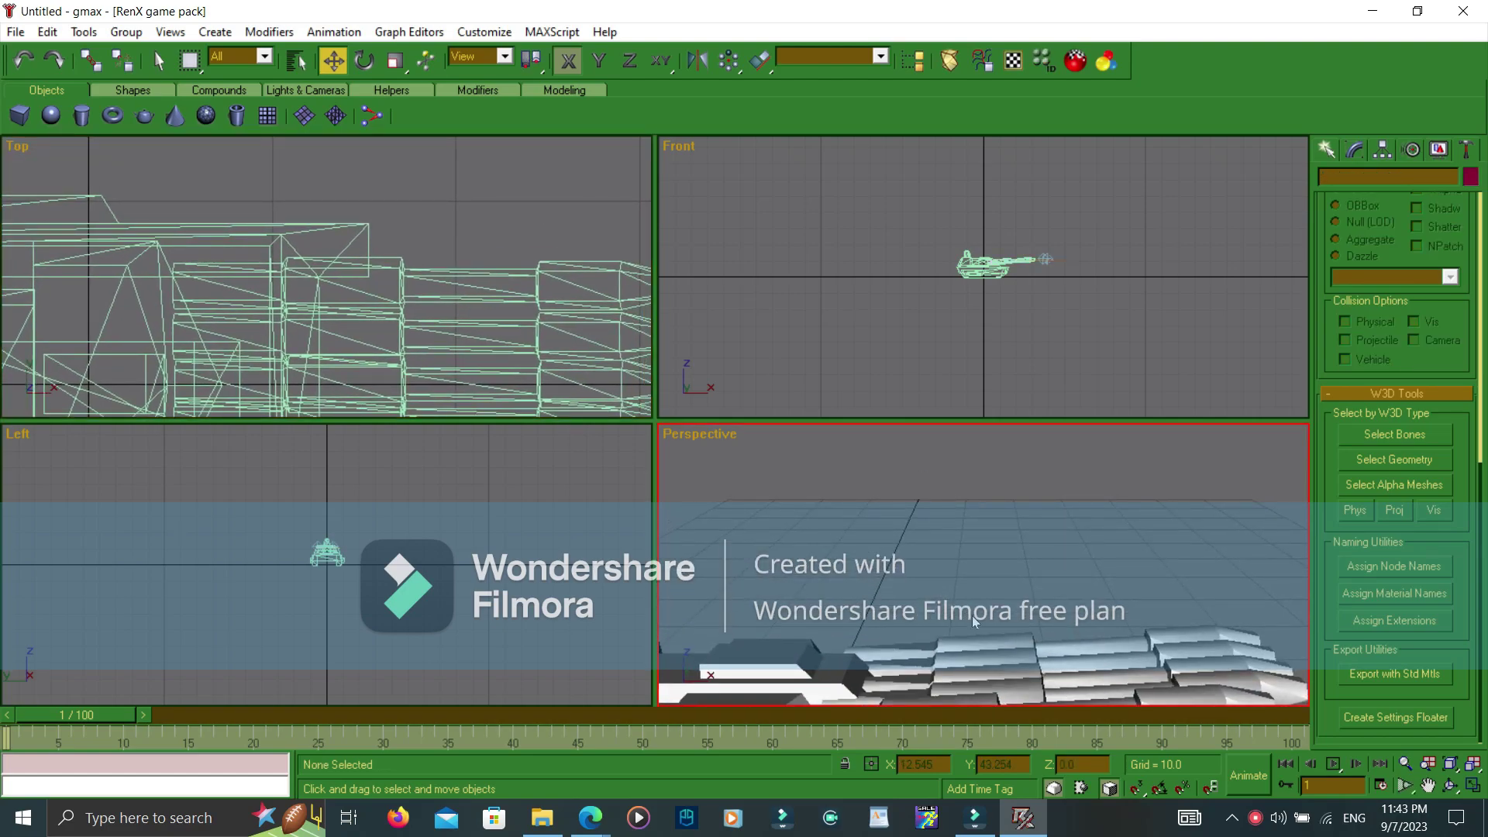
pyautogui.click(403, 186)
pyautogui.moveTo(440, 201); pyautogui.dragTo(562, 295)
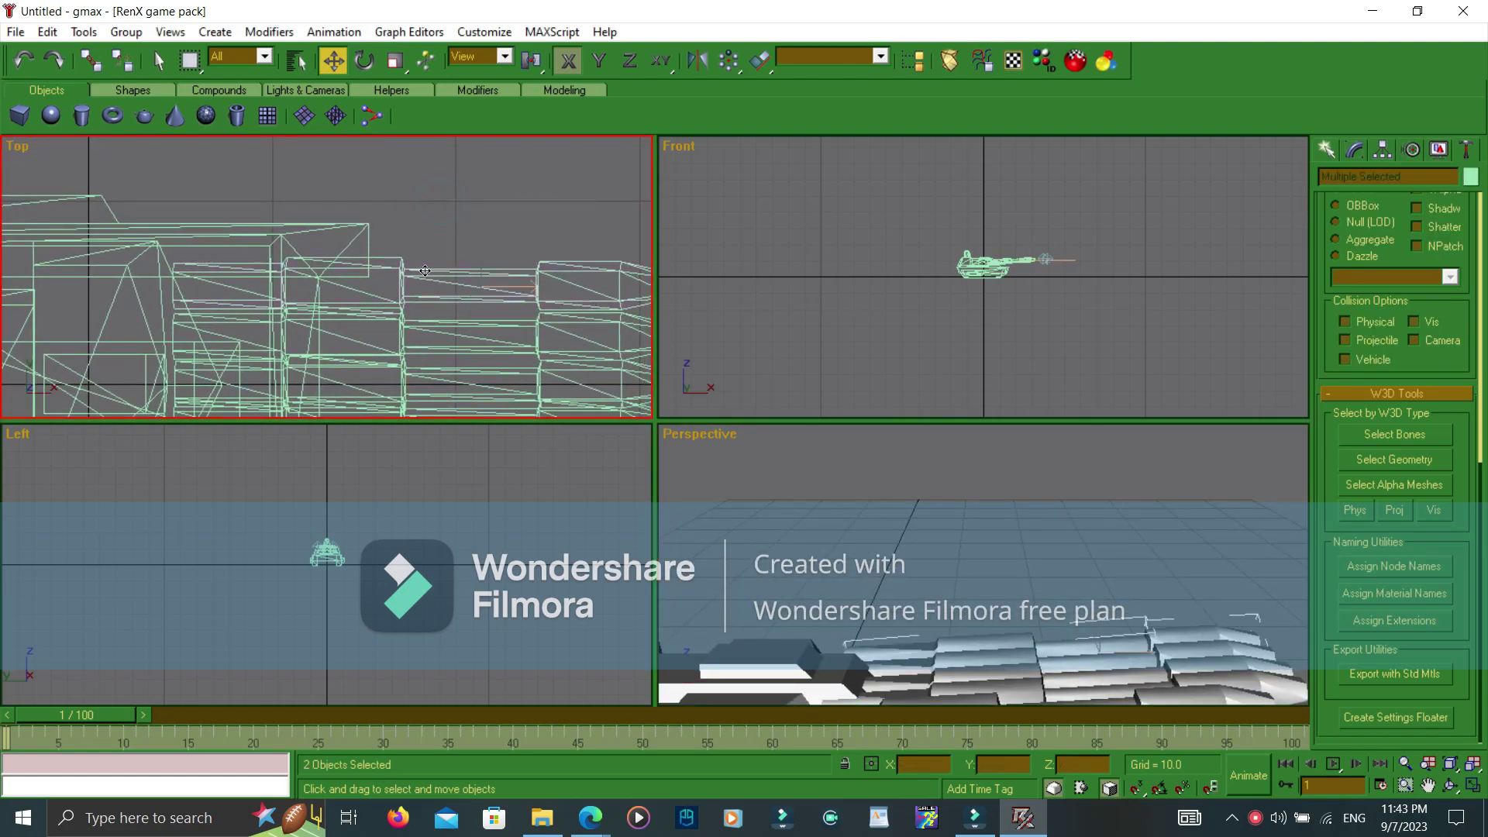
pyautogui.moveTo(450, 290); pyautogui.dragTo(428, 290)
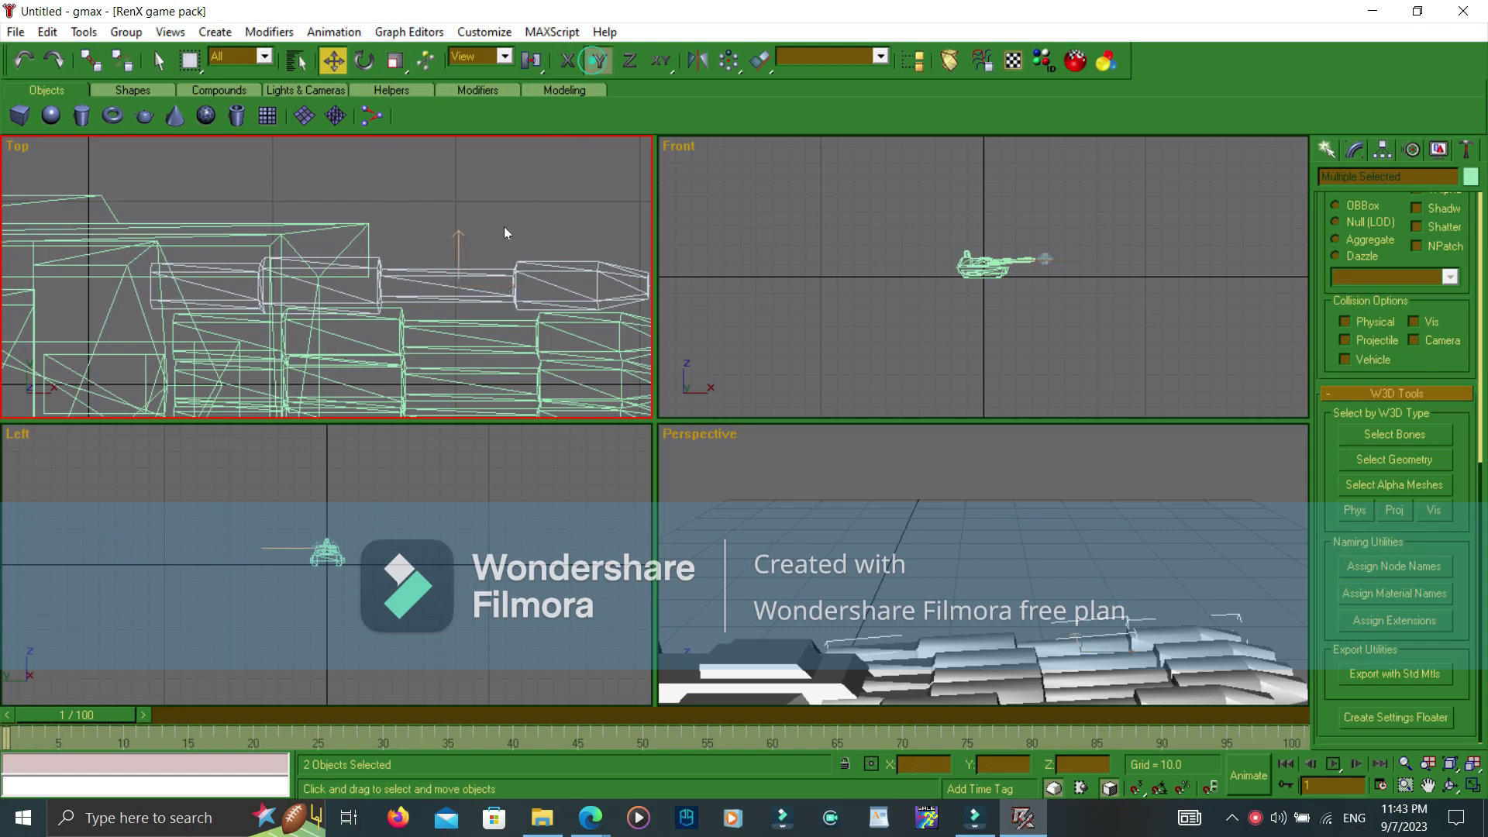
pyautogui.moveTo(415, 290)
pyautogui.mouseDown()
pyautogui.moveTo(416, 311)
pyautogui.moveTo(425, 295)
pyautogui.mouseUp()
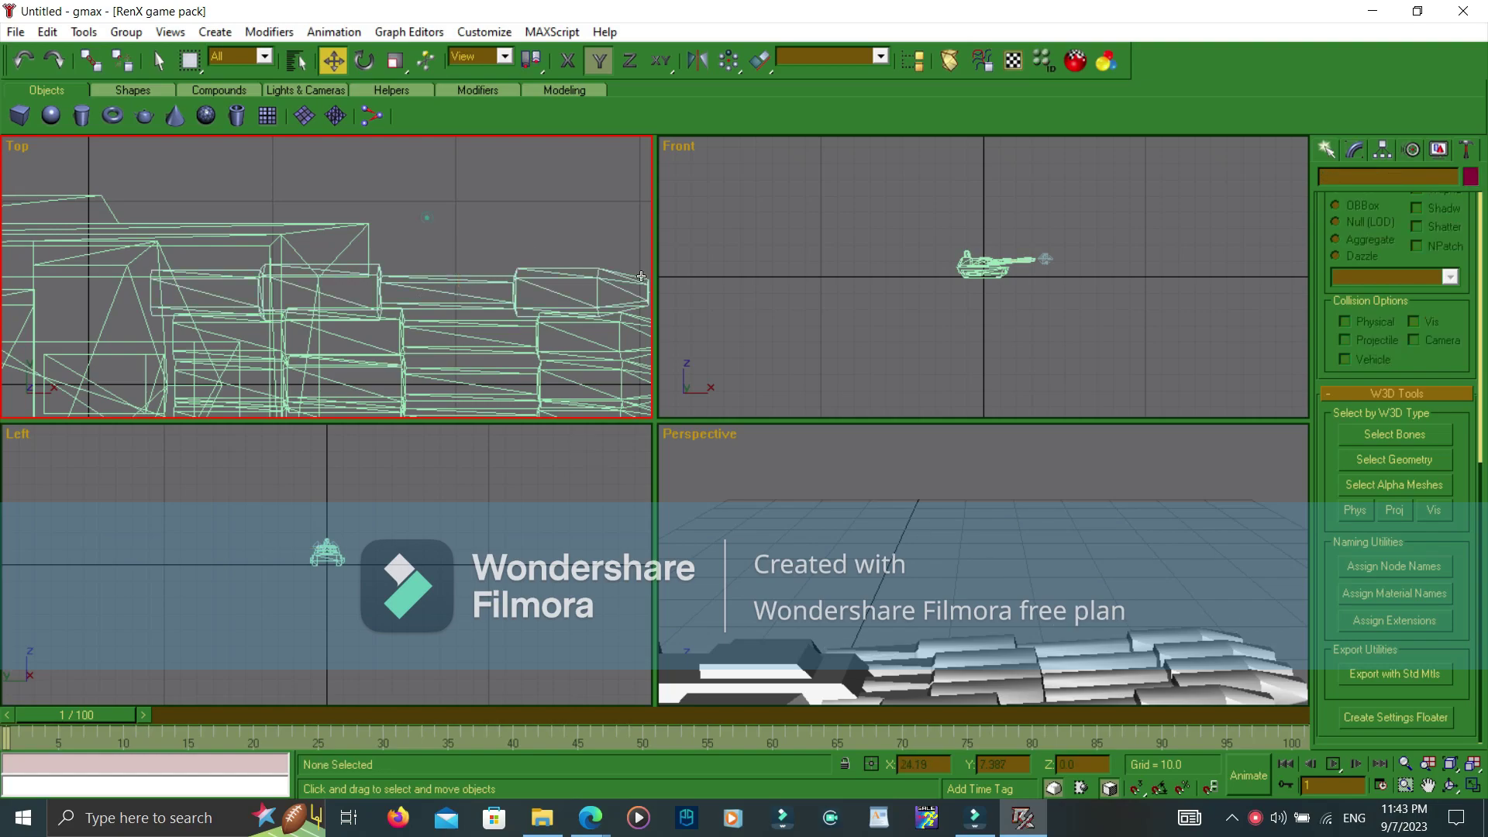
# Export the adjusted model as a hierarchical animated model, replacing avPaladin.W3D on the Desktop
pyautogui.press('l')
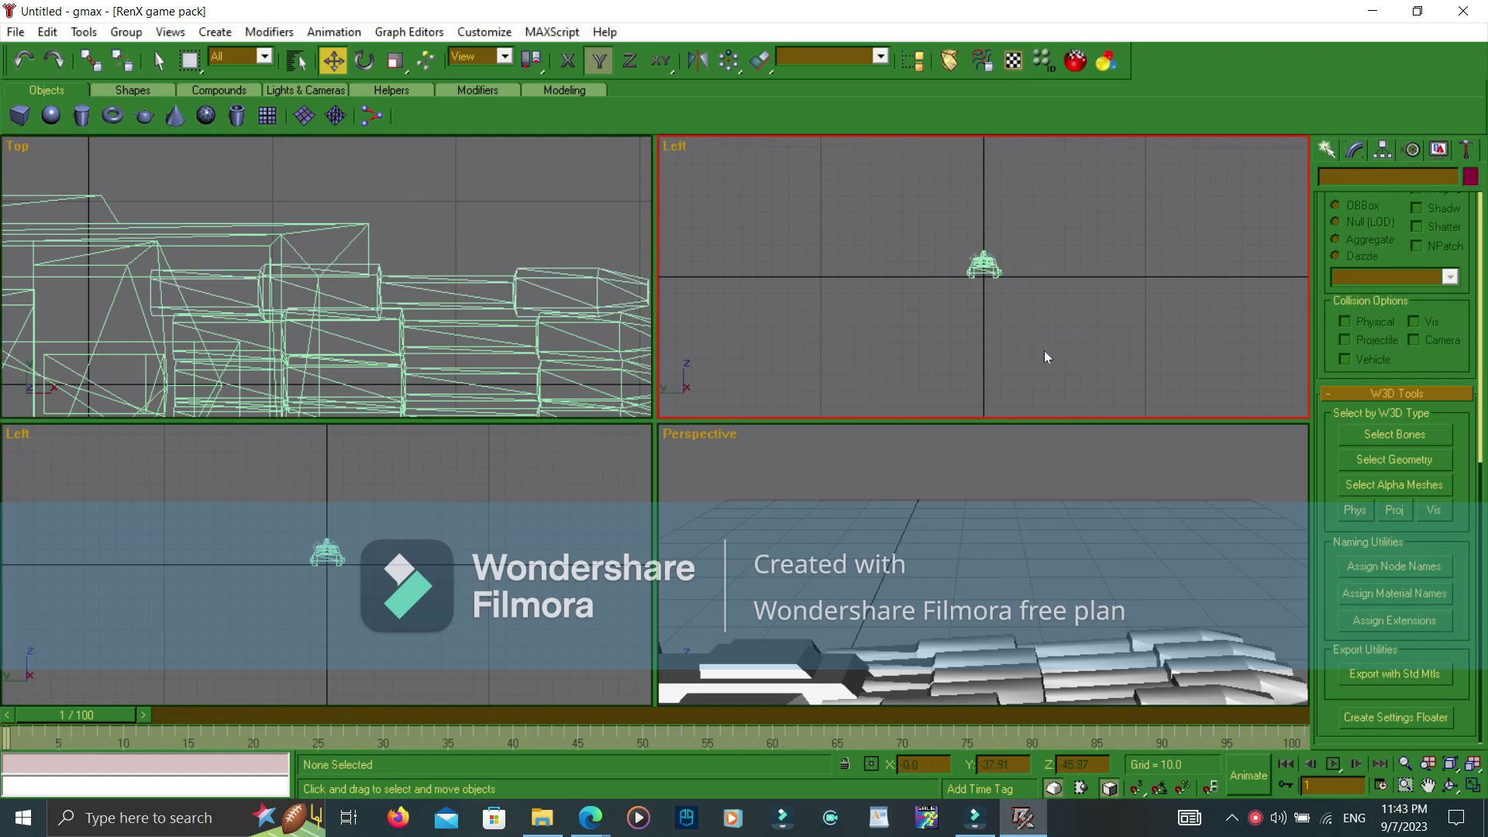
pyautogui.press('k')
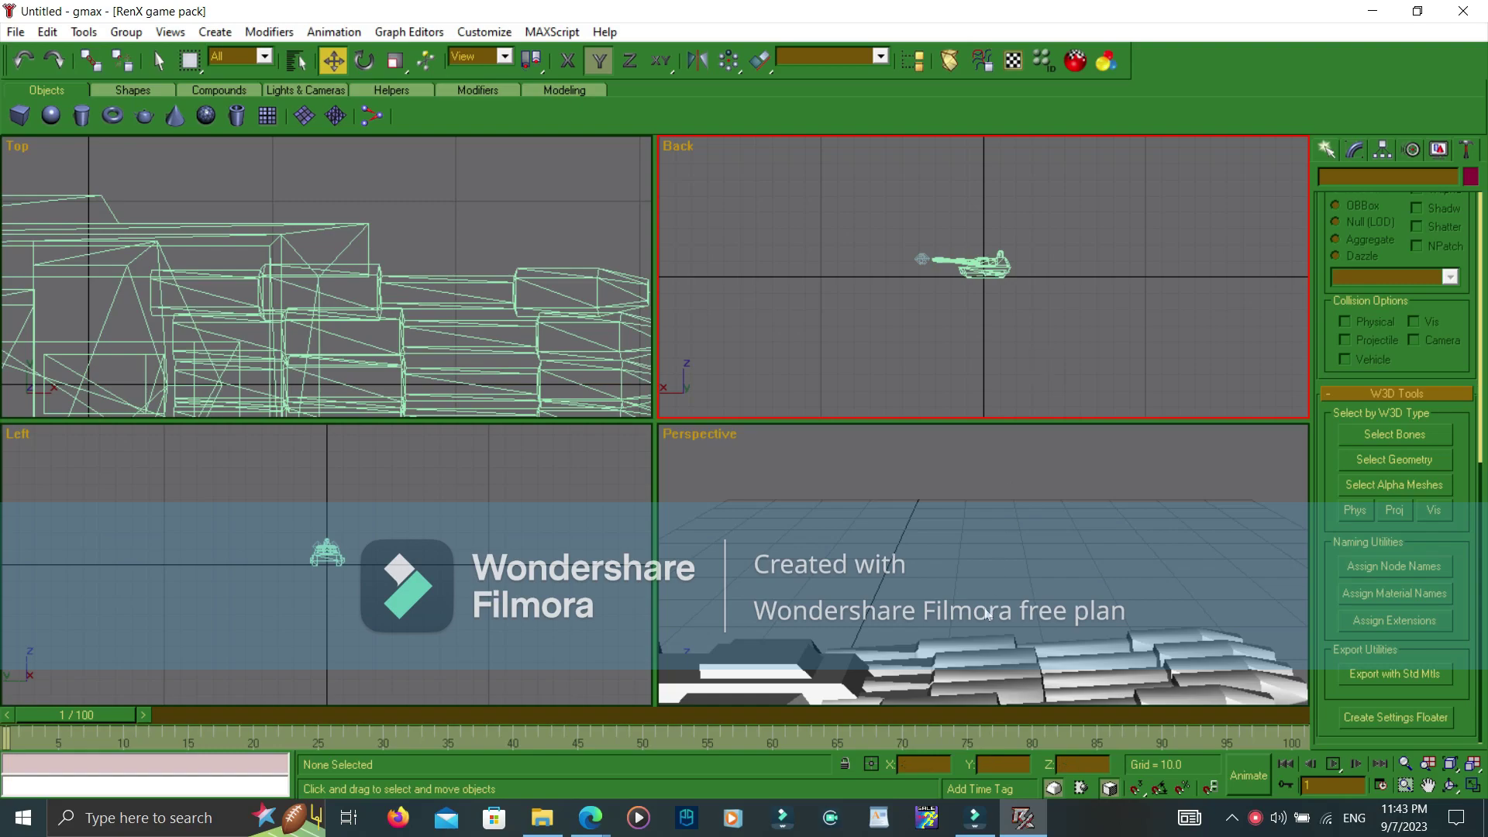
pyautogui.scroll(-2, 984, 608)
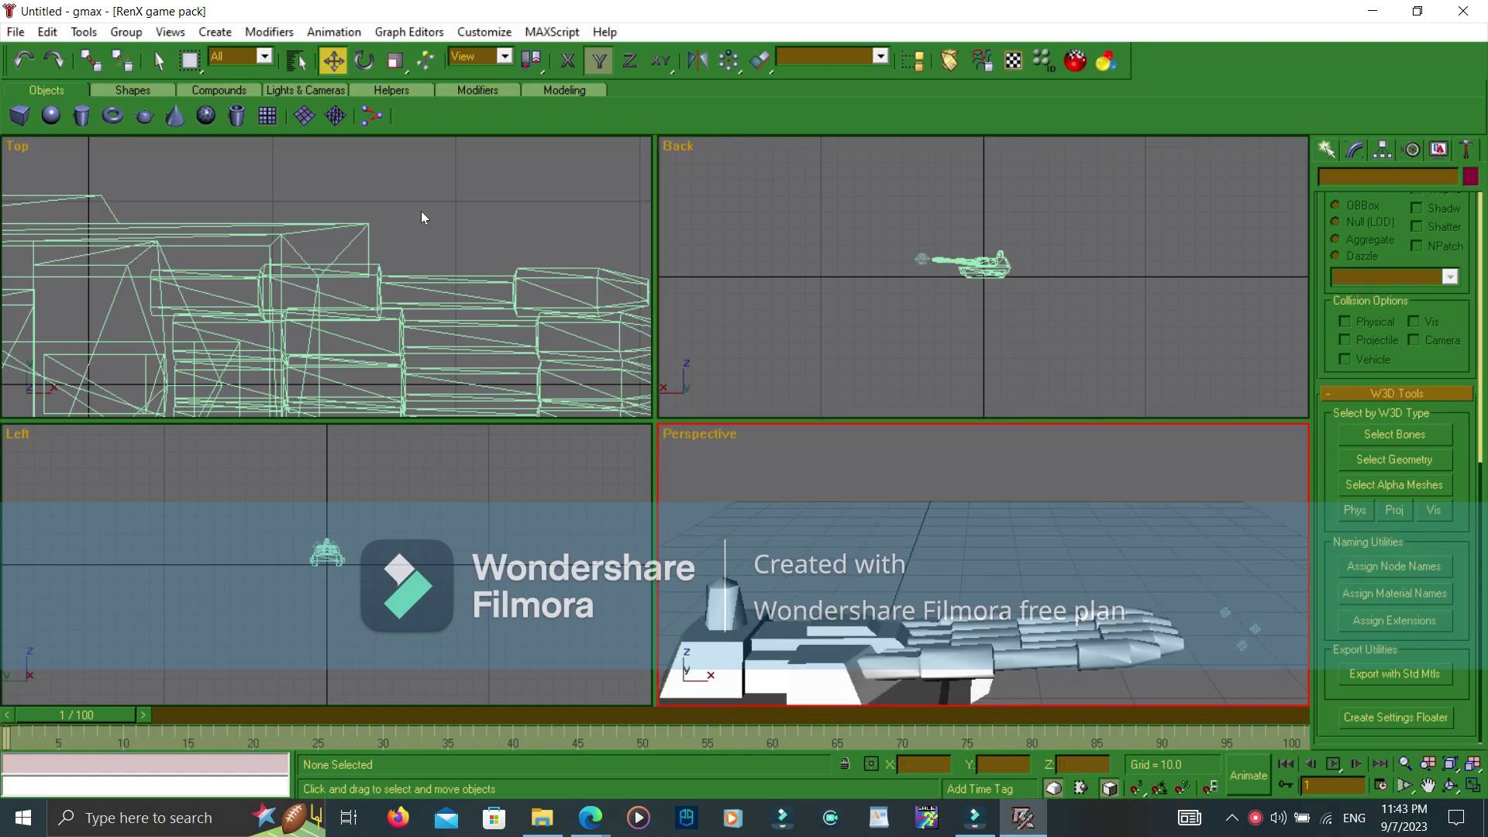
pyautogui.scroll(-2, 421, 210)
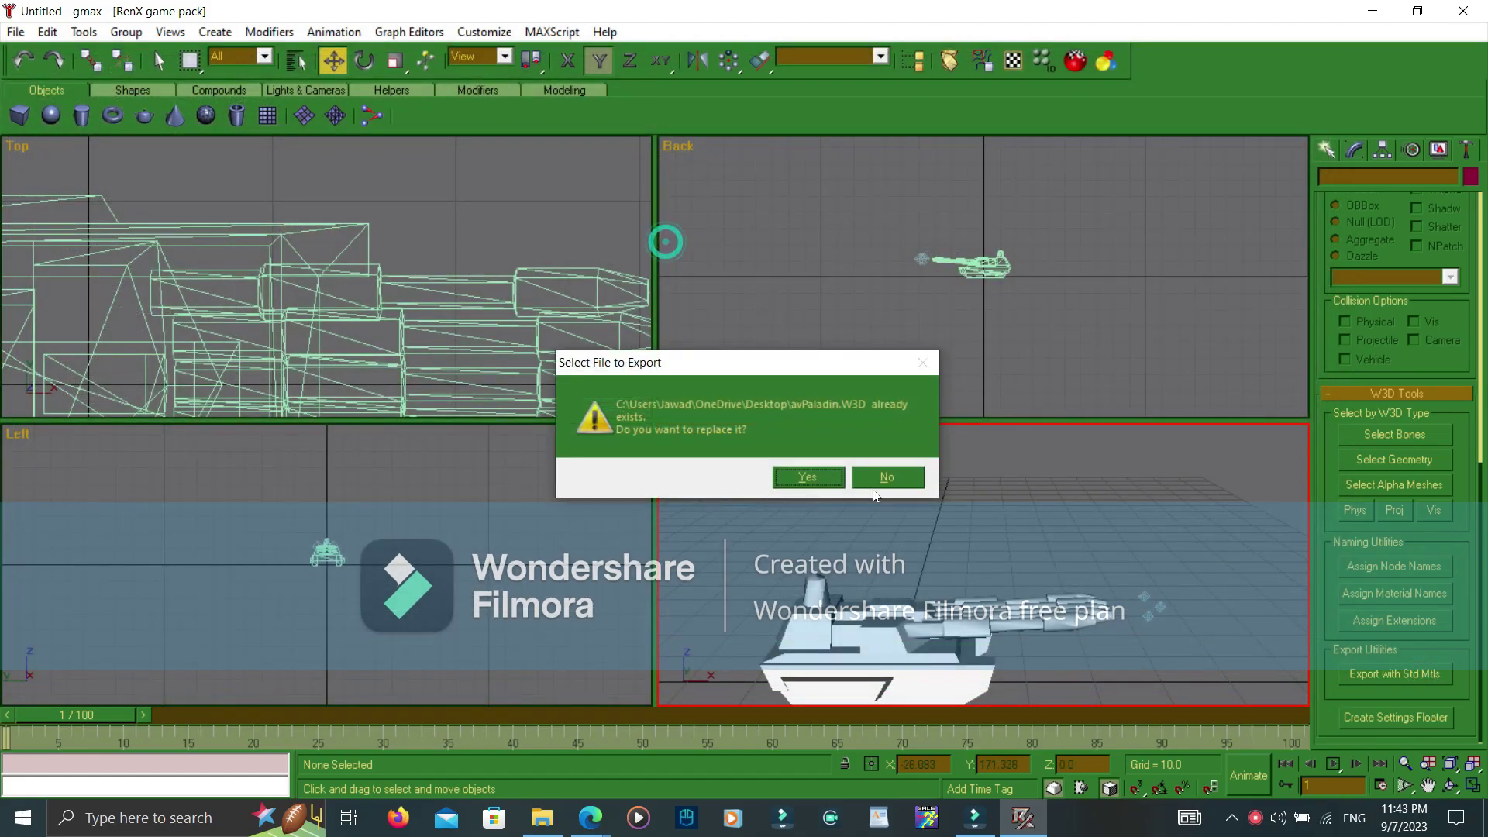
pyautogui.click(825, 477)
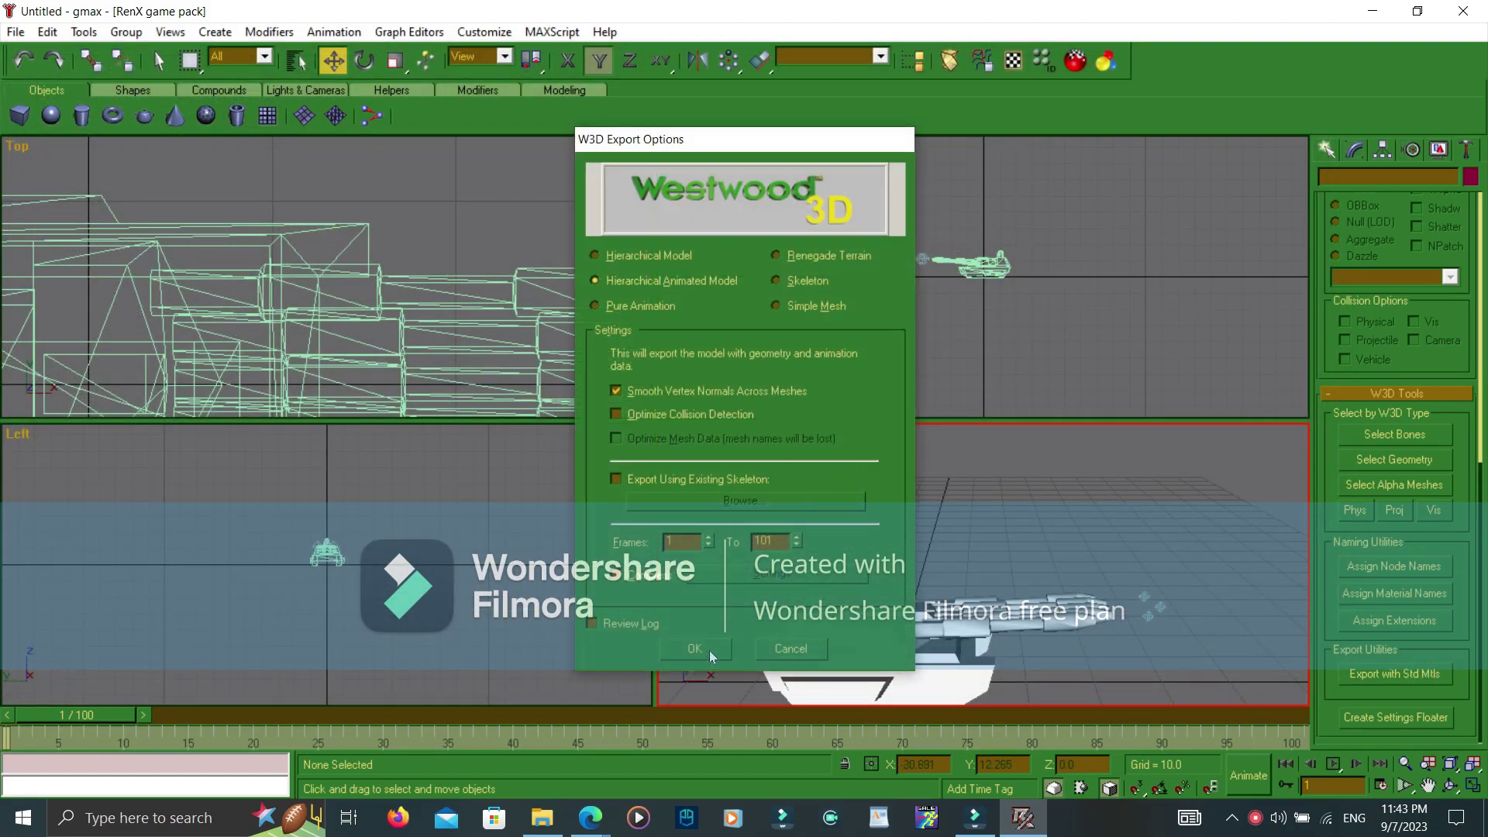
pyautogui.click(702, 650)
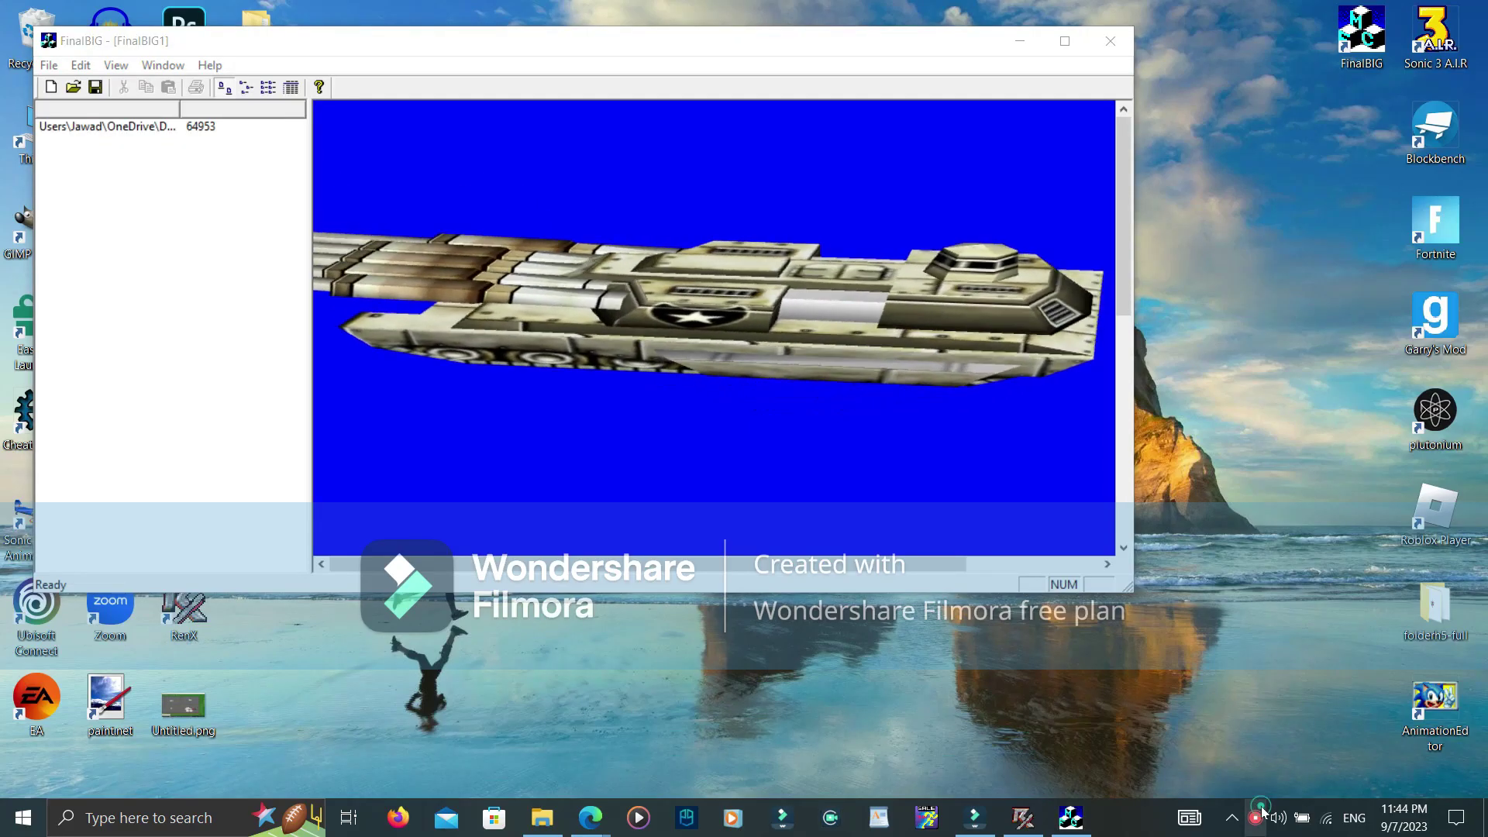
# Inspect the re-exported tank's barrels in a maximized FinalBIG window, and return to gmax
pyautogui.click(1261, 810)
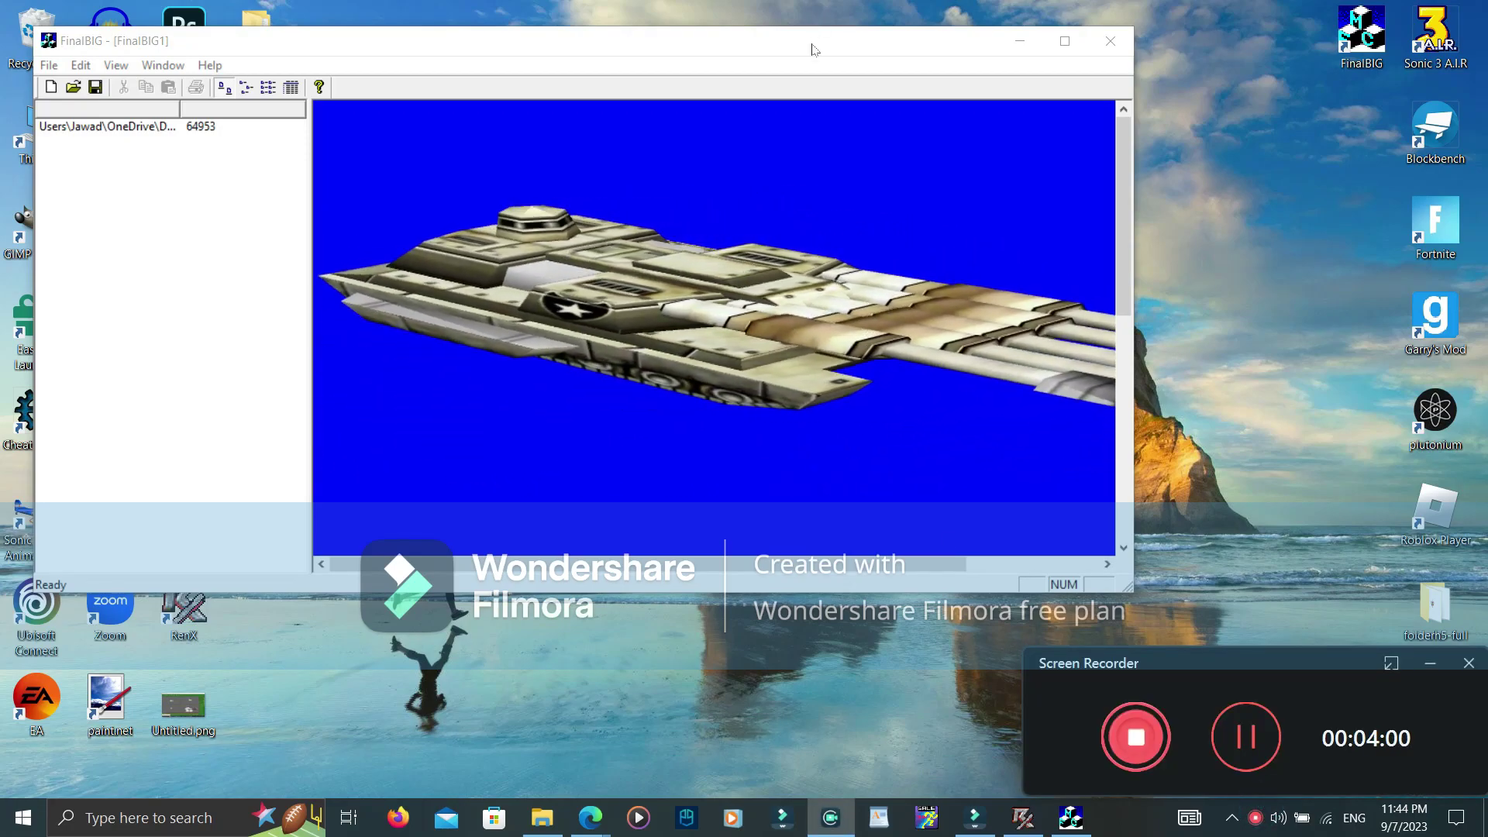
pyautogui.moveTo(811, 42); pyautogui.dragTo(826, 2)
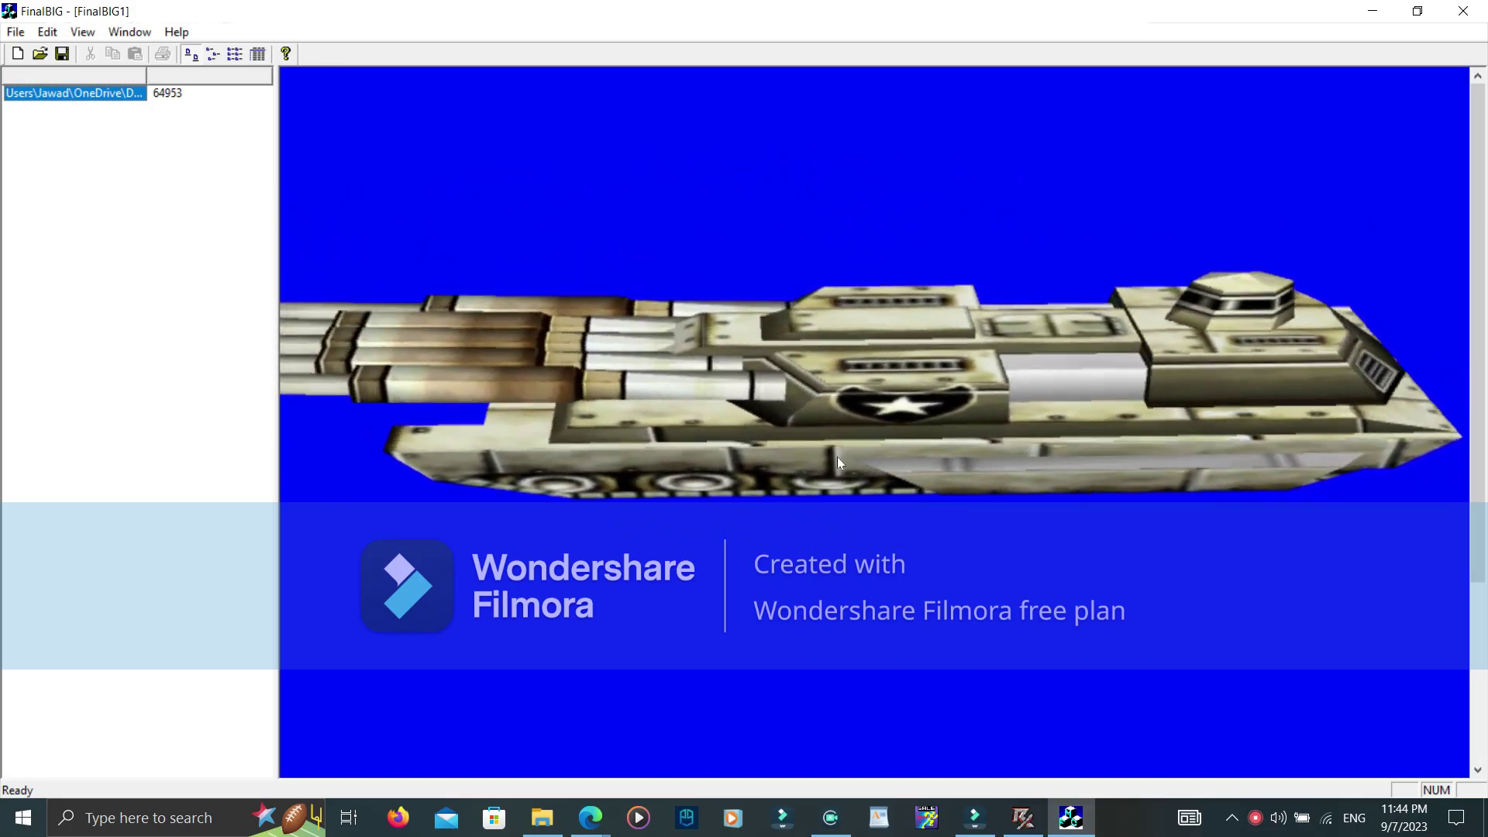
pyautogui.hotkey('alt', 'F4')
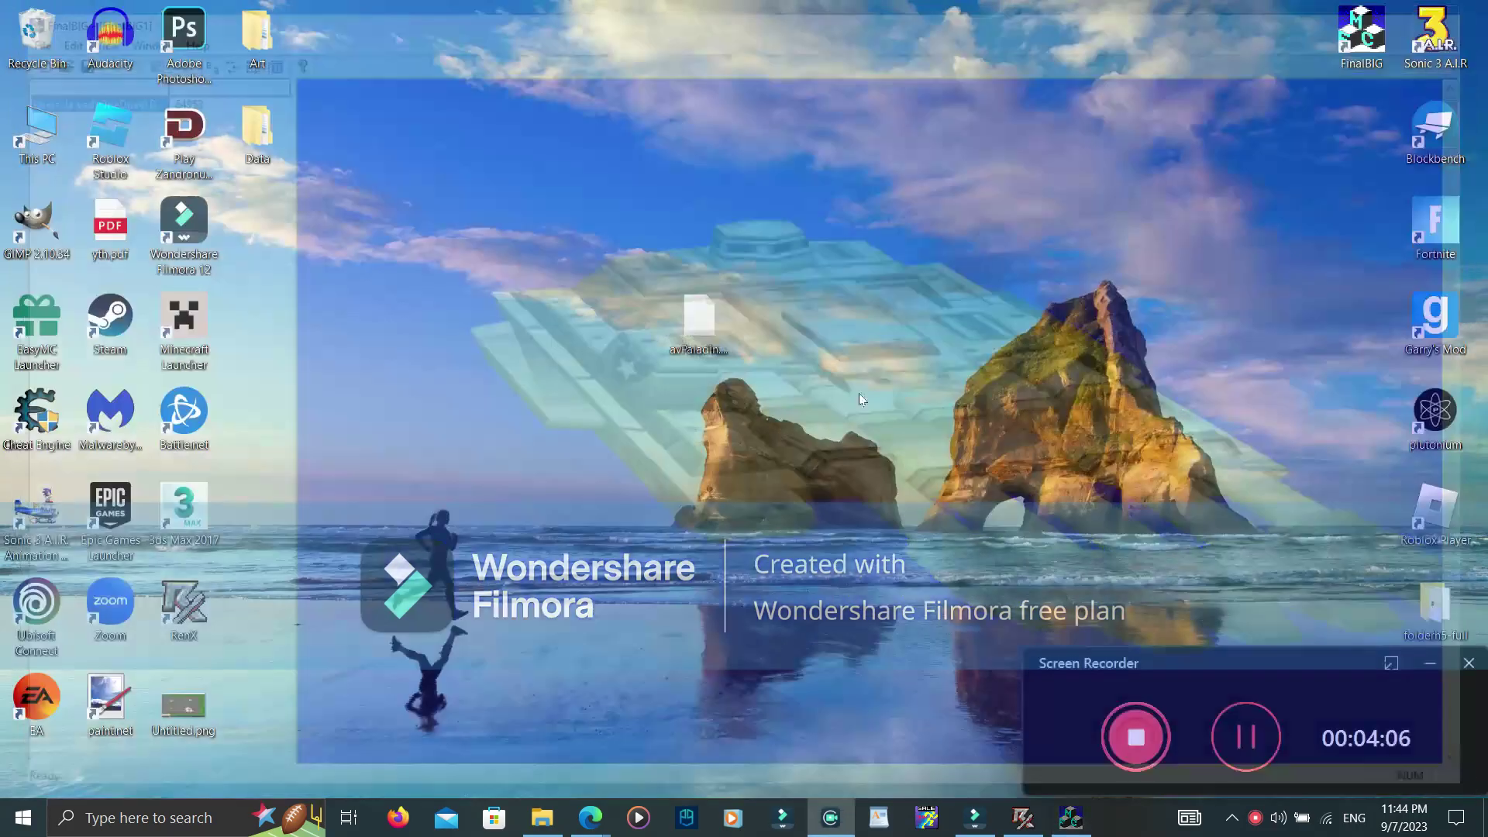
pyautogui.click(1031, 828)
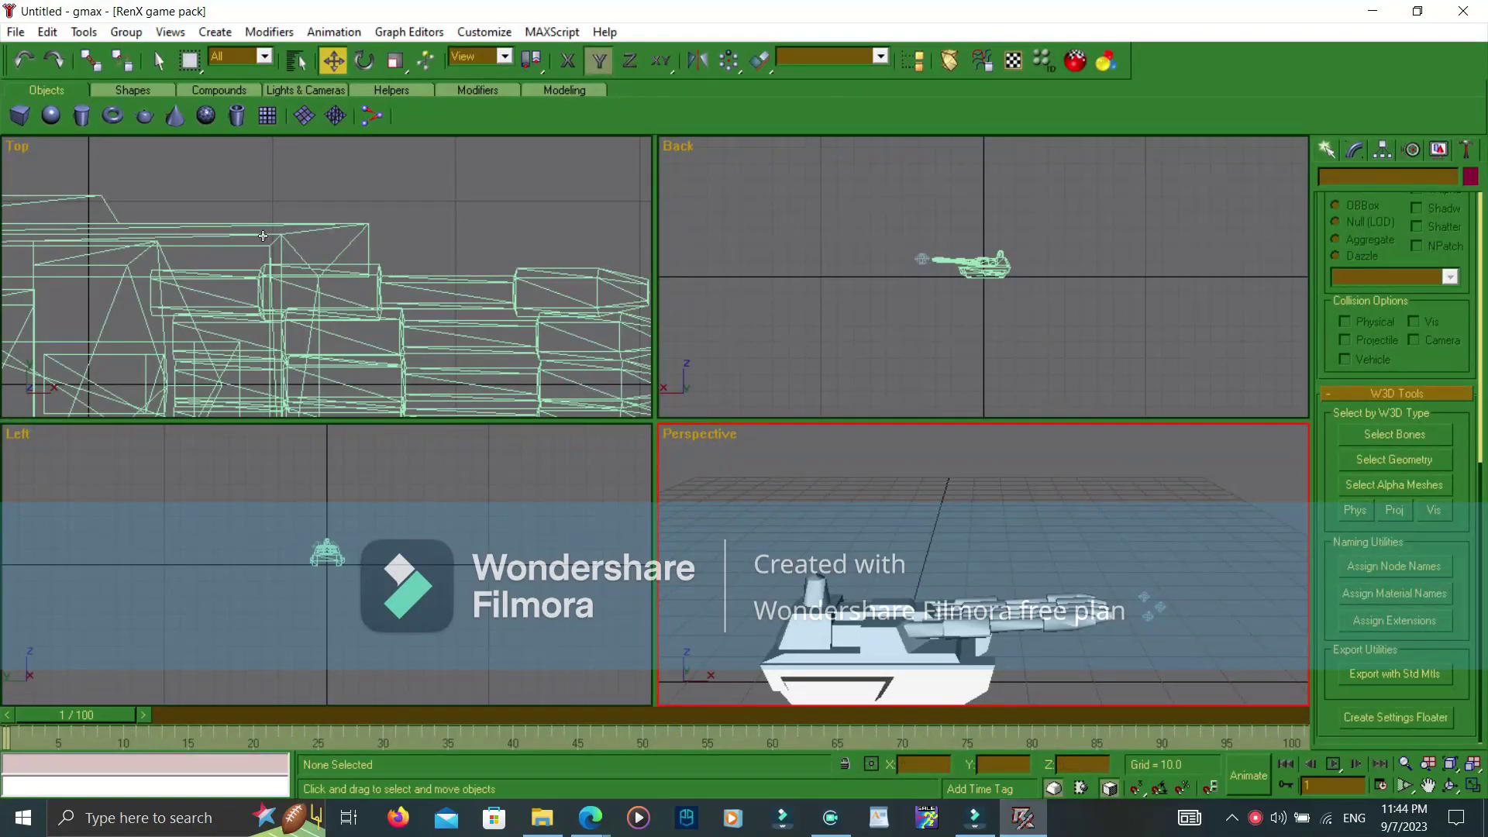
# Move the two upper barrels and their tips together about 2.06 back along the X axis in the Top view
pyautogui.moveTo(557, 262); pyautogui.dragTo(475, 259, button='middle')
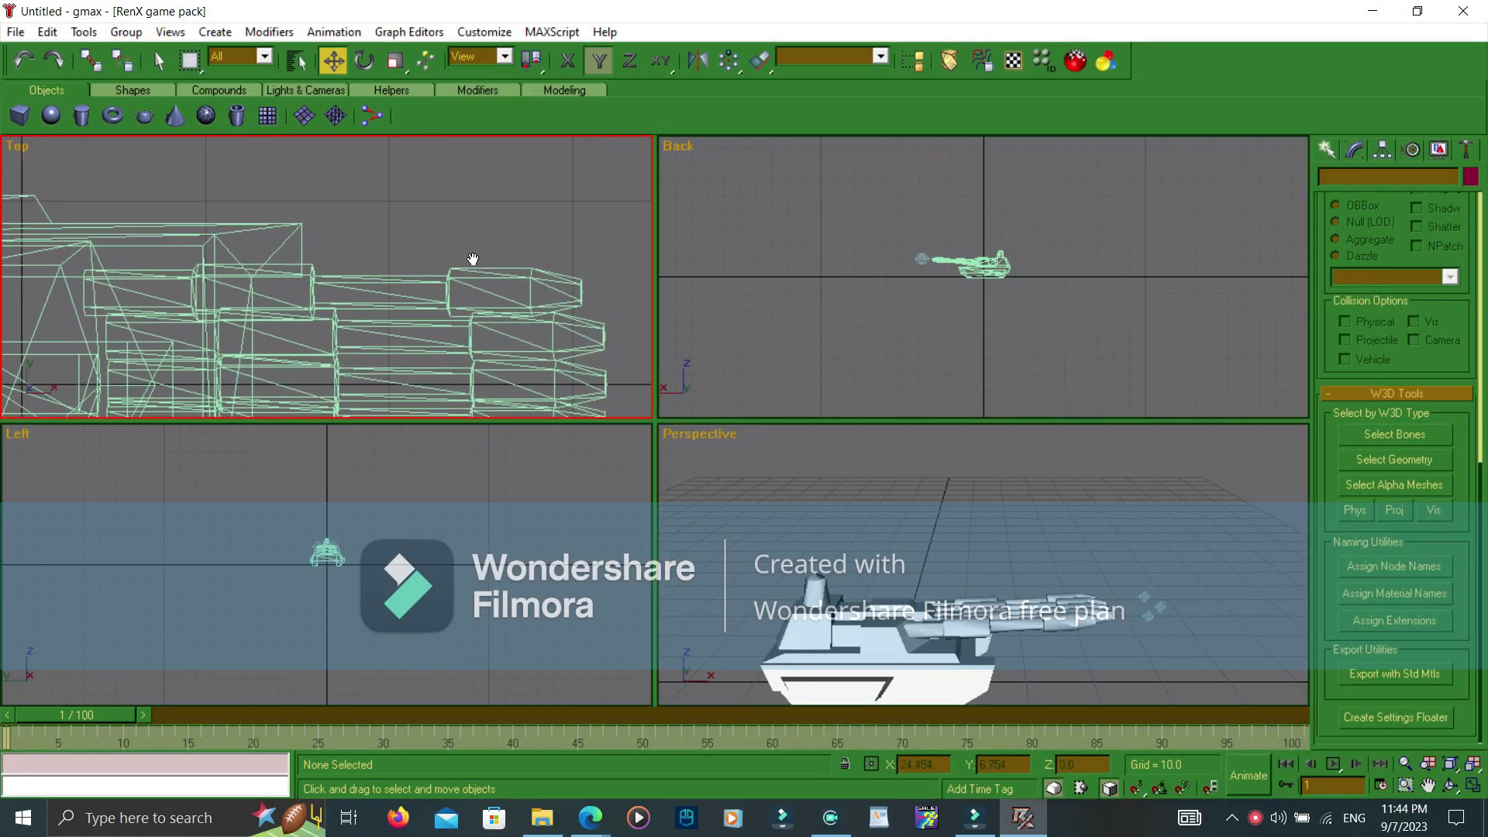
pyautogui.click(376, 335)
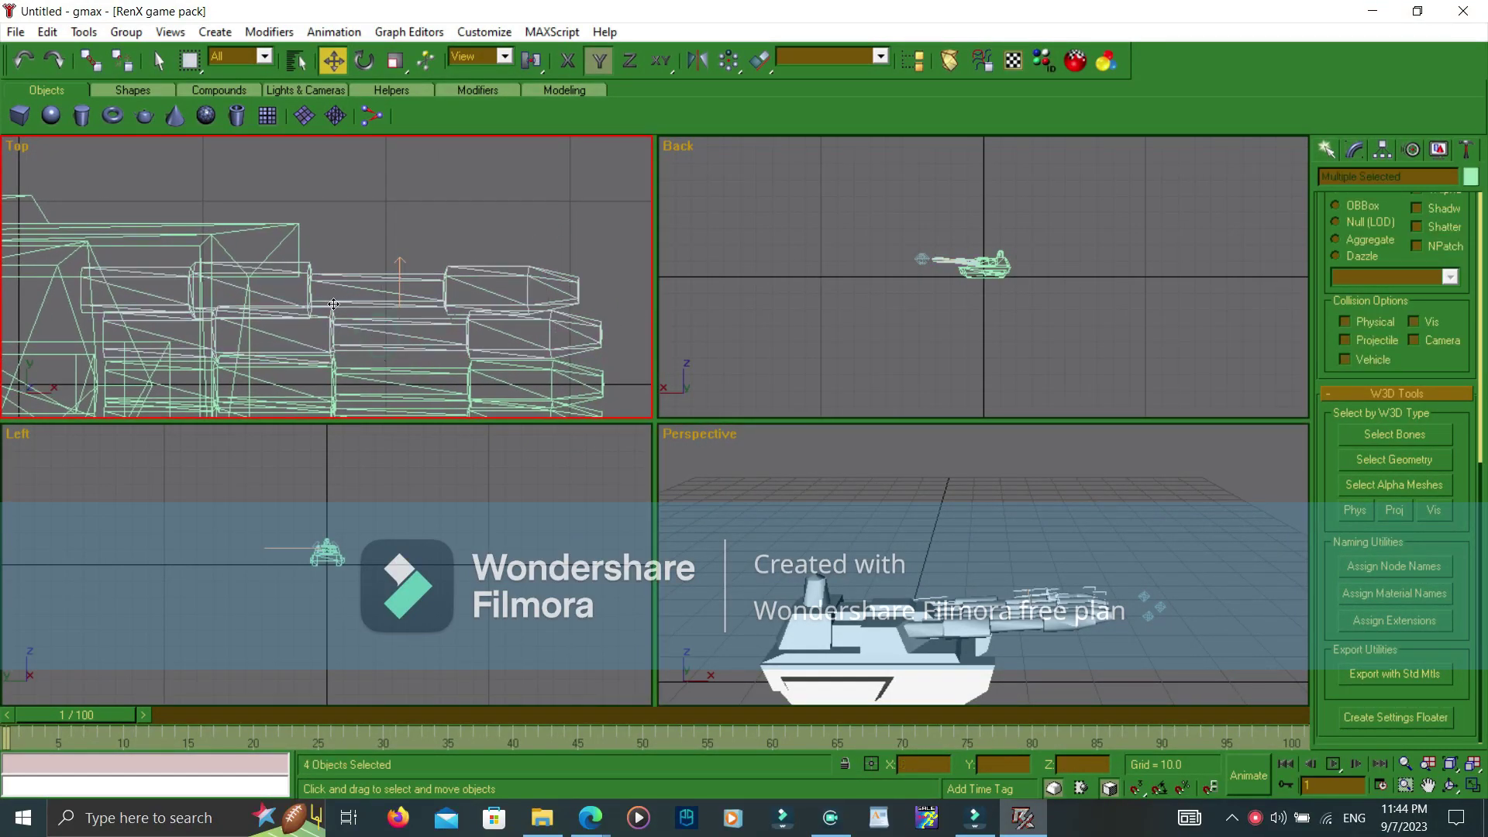
pyautogui.click(31, 62)
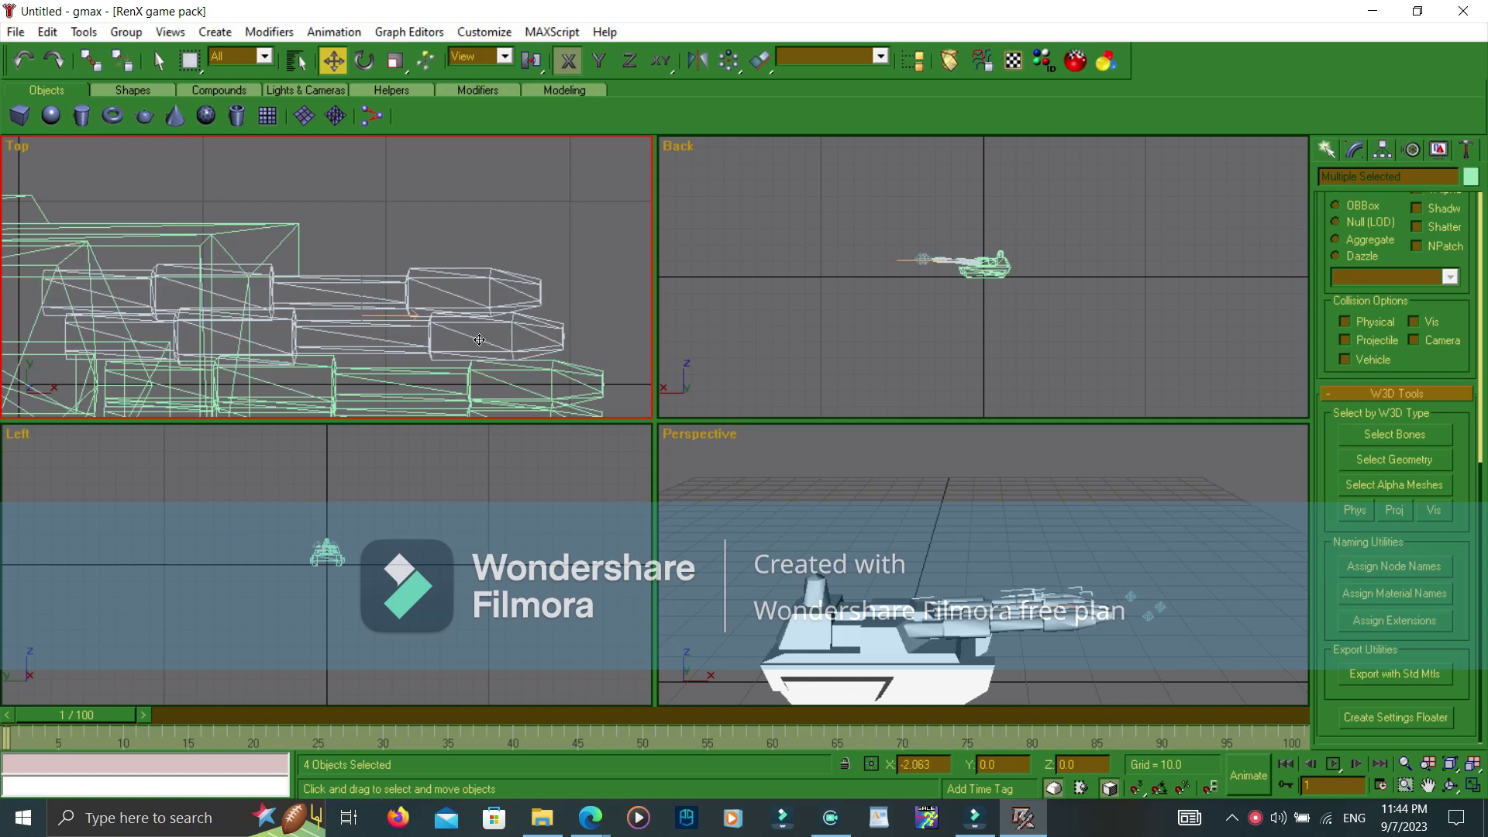
pyautogui.click(517, 191)
pyautogui.scroll(-3, 518, 191)
pyautogui.scroll(1, 519, 194)
pyautogui.scroll(1, 526, 382)
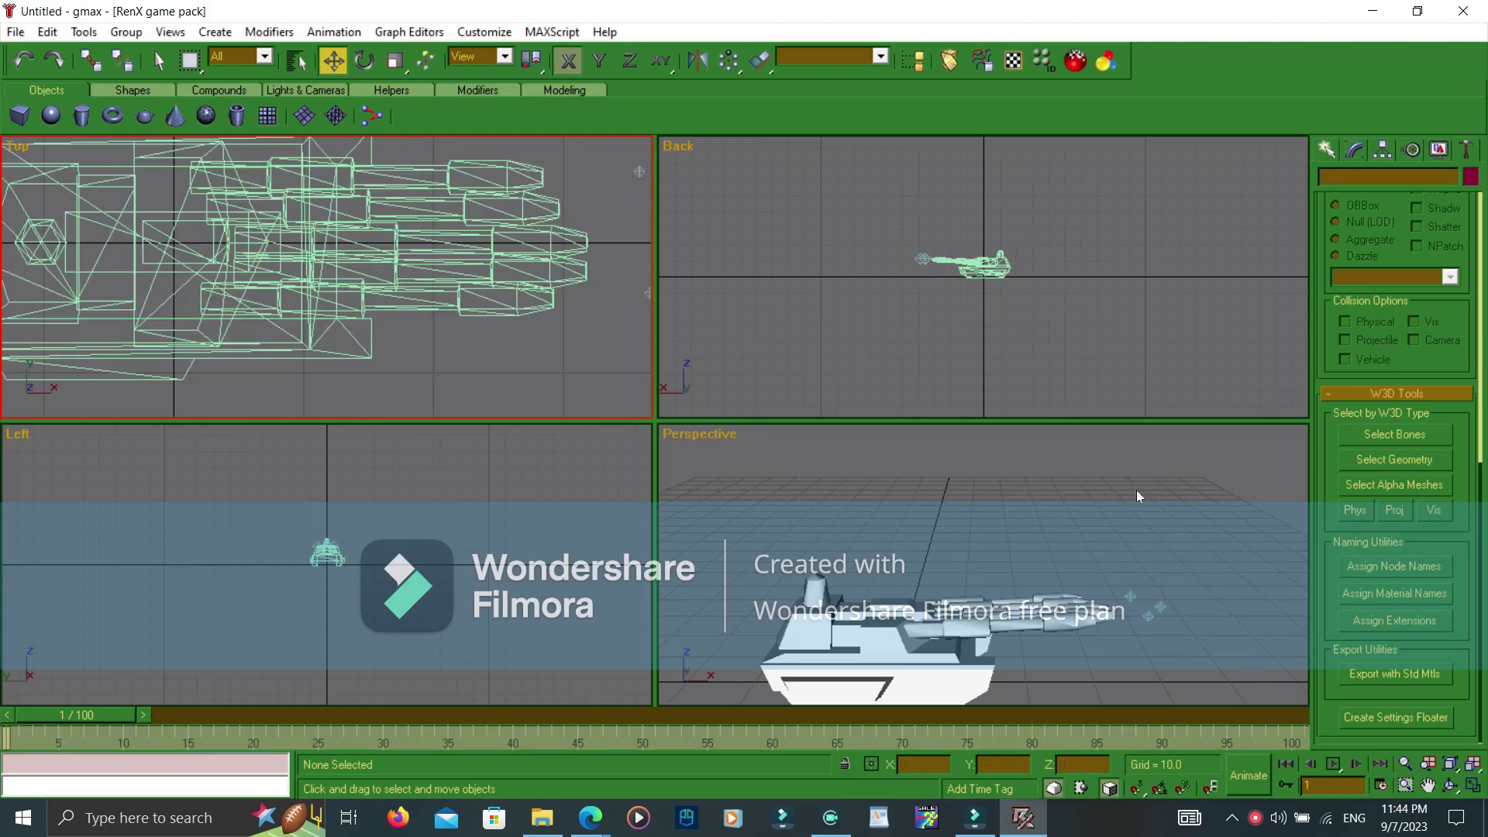
# Export the model with the shifted upper barrels over the existing avPaladin.W3D on the Desktop
pyautogui.click(1359, 666)
pyautogui.doubleClick(622, 204)
pyautogui.click(800, 482)
pyautogui.click(694, 645)
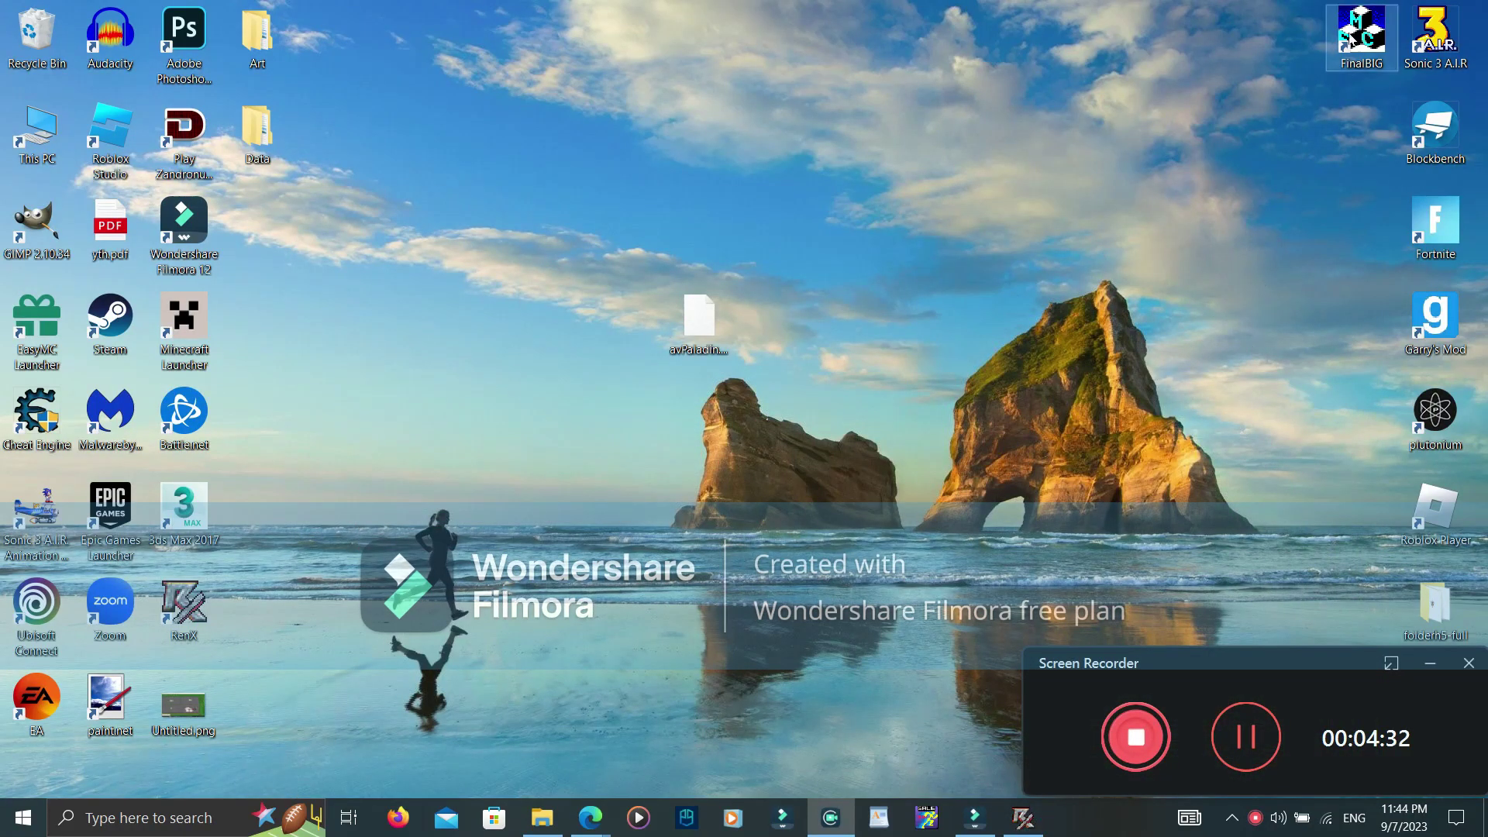
# Open FinalBIG, create a new archive, and add avPaladin.W3D from the Desktop with the suggested filename
pyautogui.doubleClick(1349, 30)
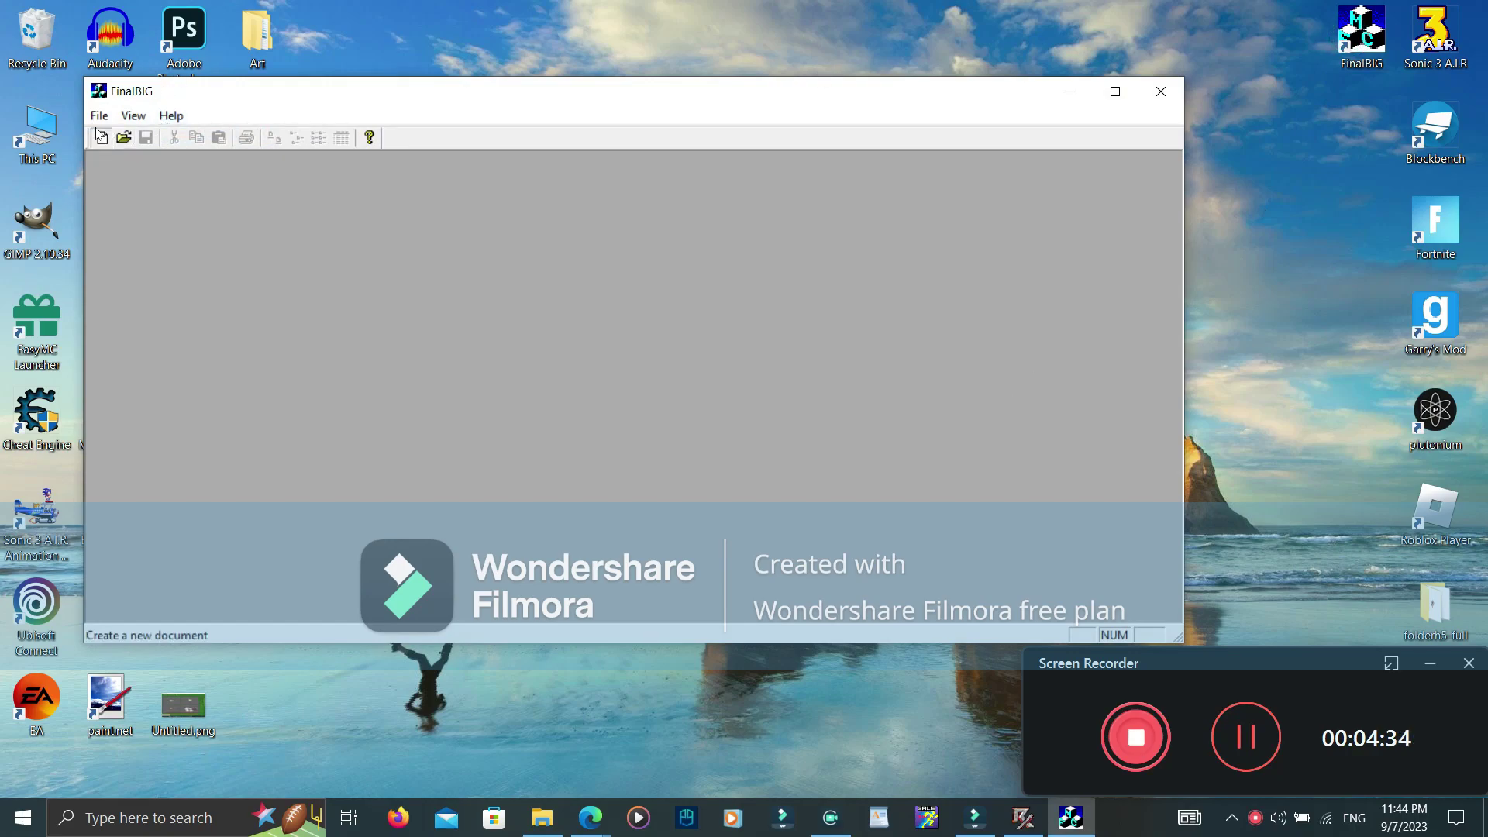
pyautogui.click(100, 137)
pyautogui.click(326, 208)
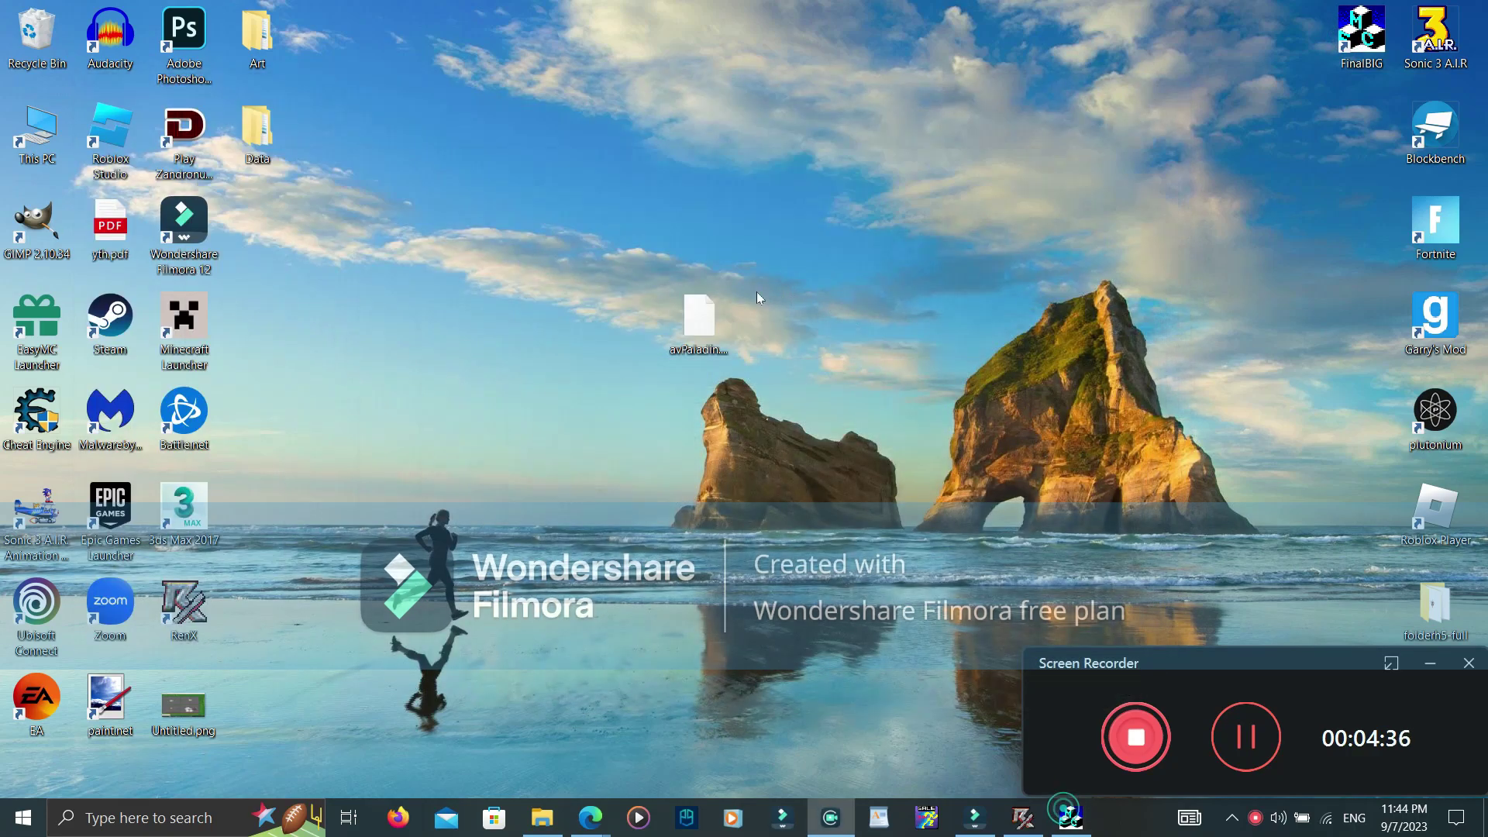
pyautogui.moveTo(1077, 829); pyautogui.dragTo(758, 422)
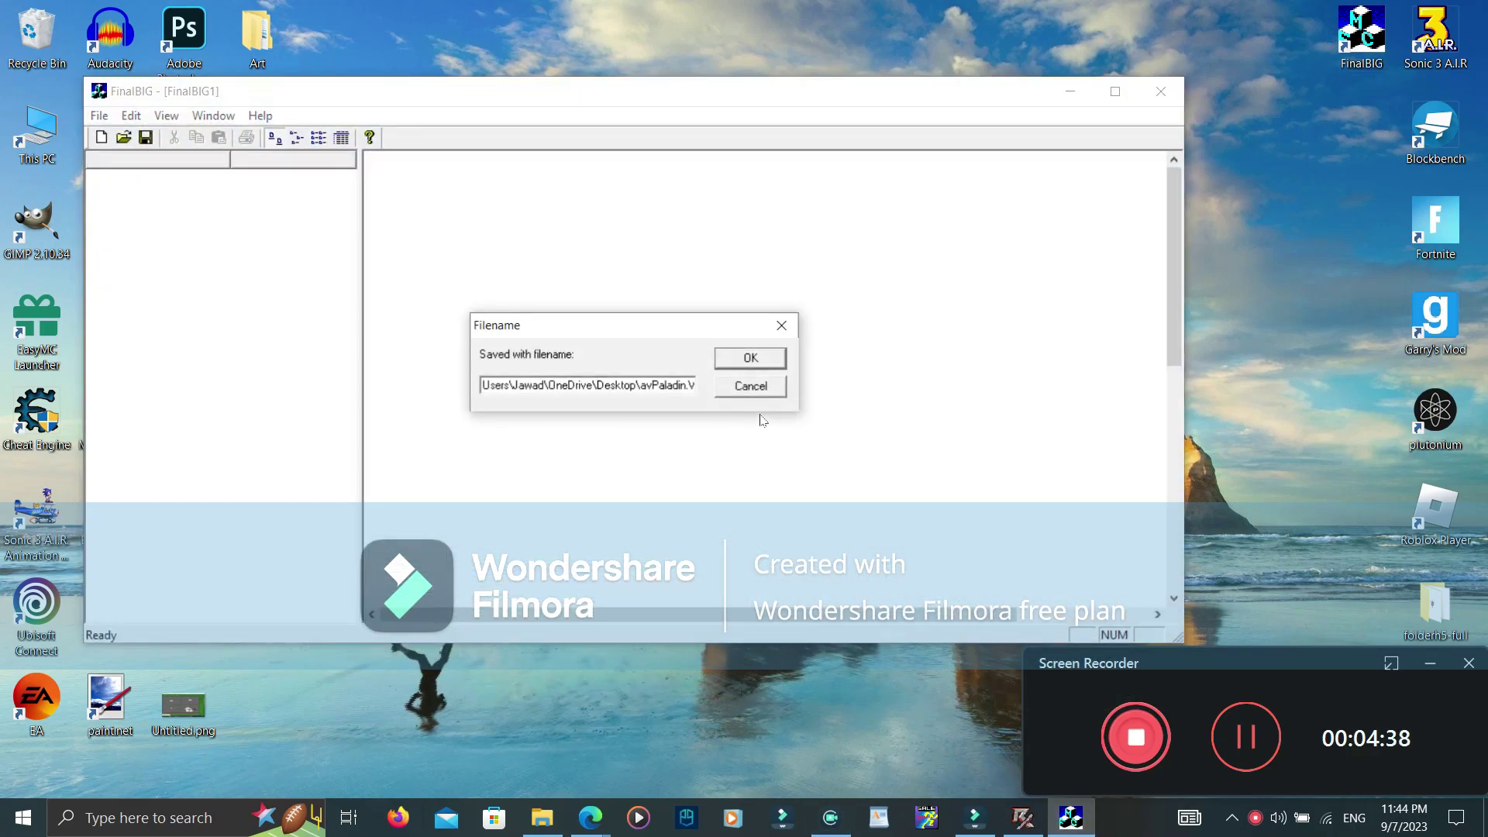
pyautogui.click(743, 360)
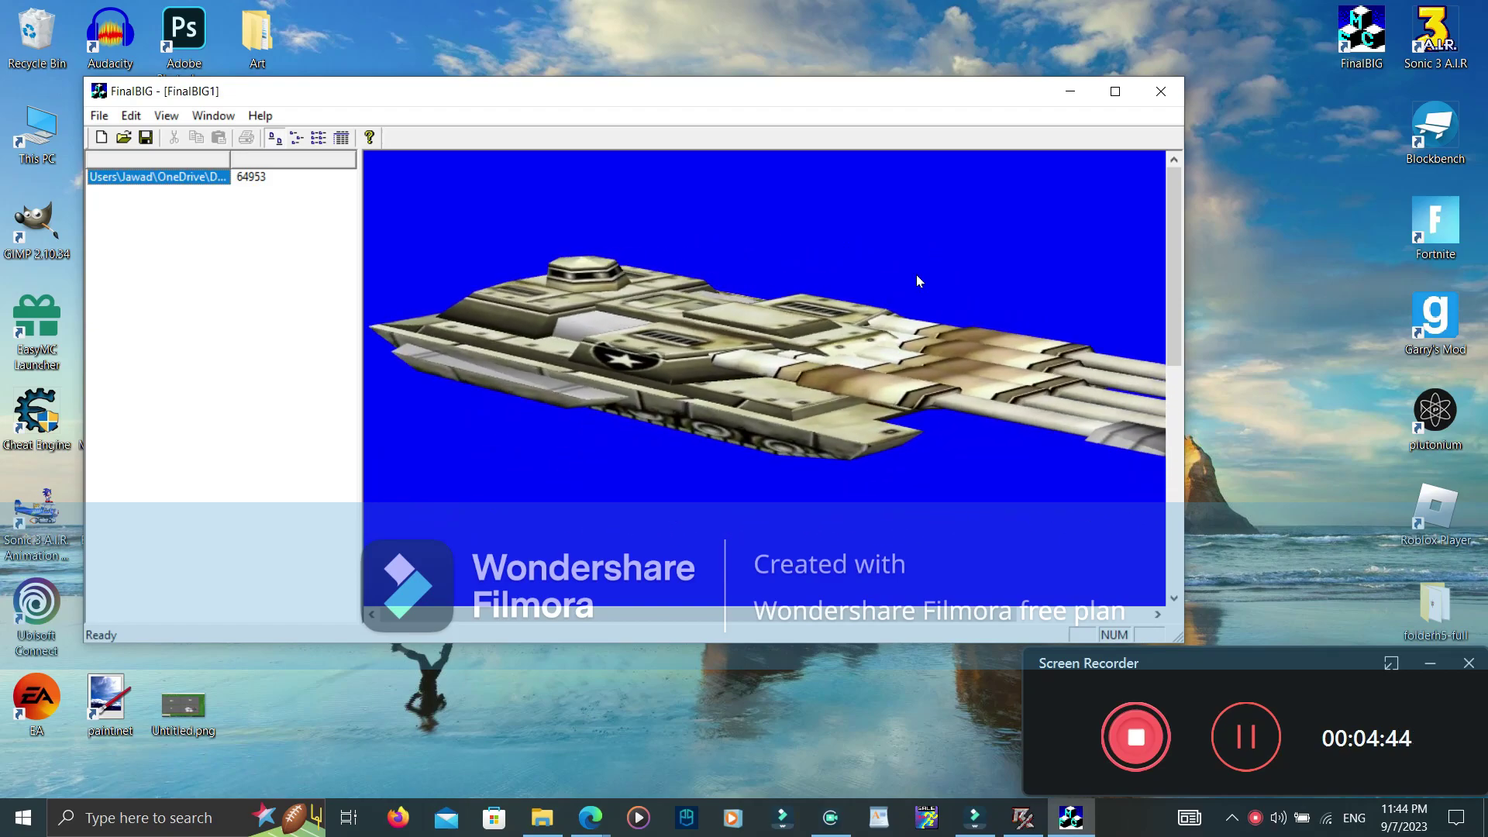
# Examine the tank's five-barrel arrangement in a maximized FinalBIG preview, and close FinalBIG
pyautogui.doubleClick(878, 89)
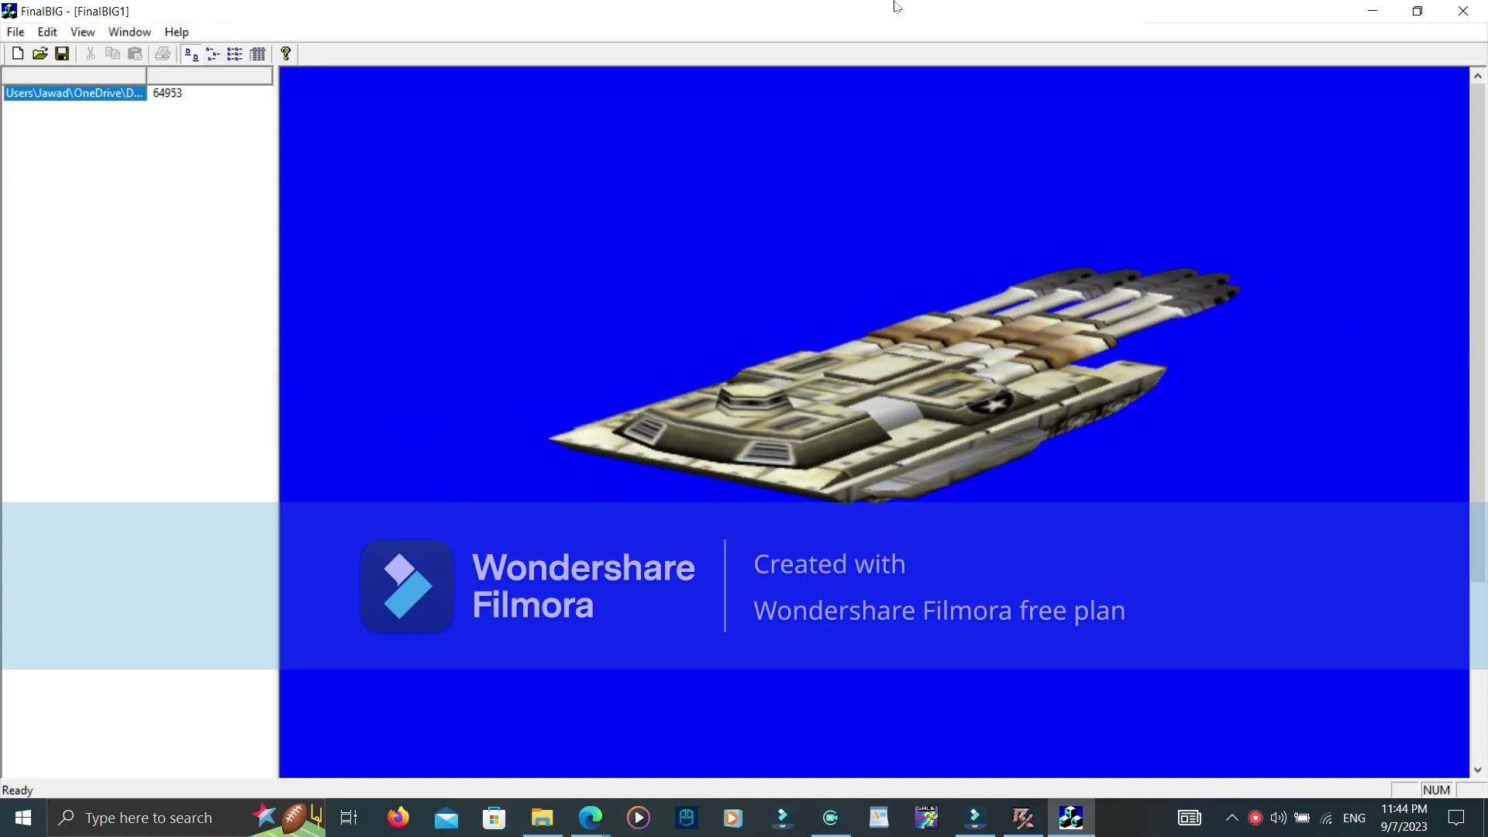
pyautogui.click(1256, 818)
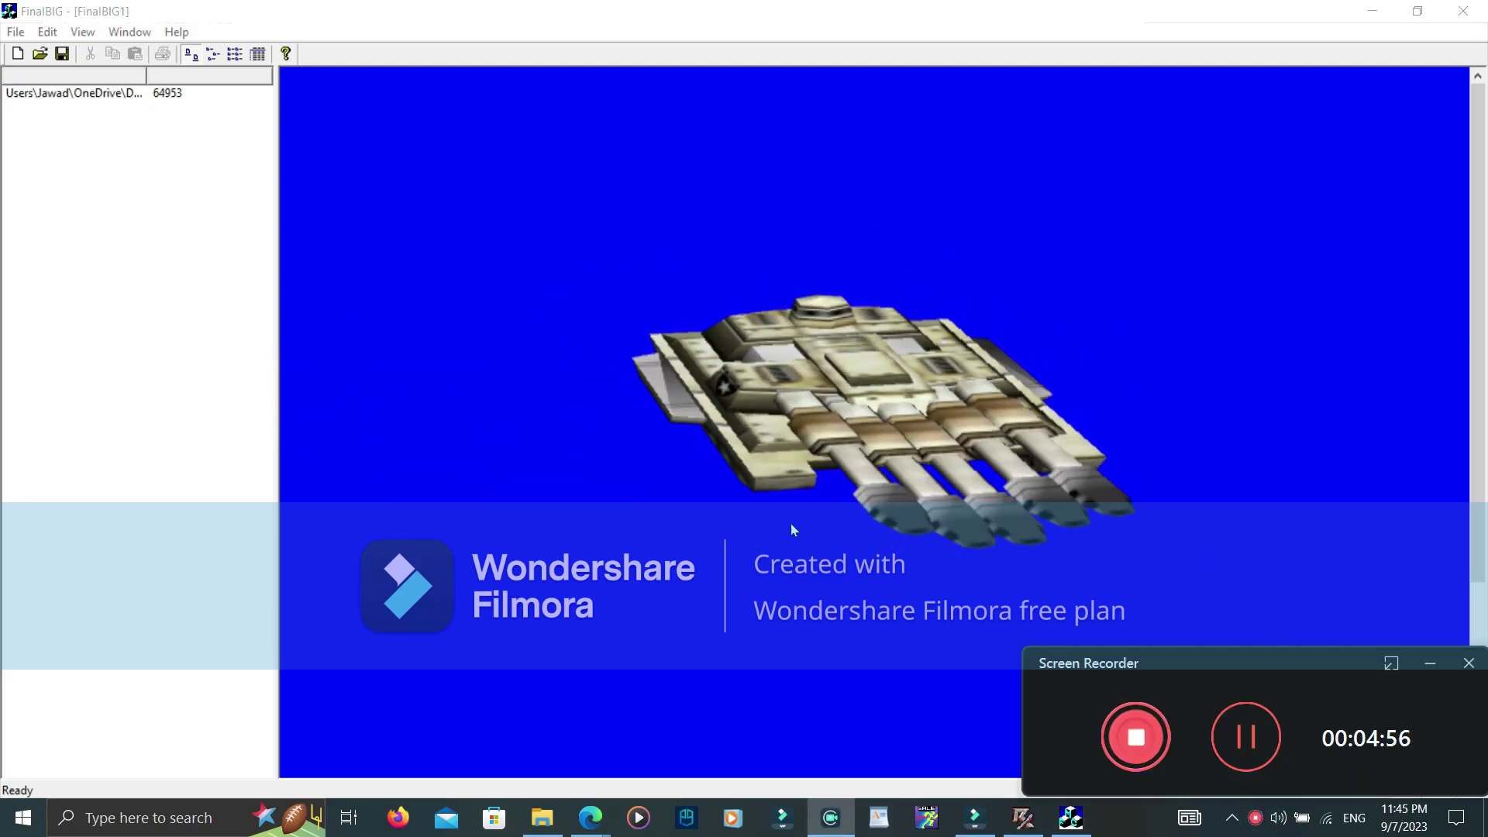
pyautogui.click(777, 266)
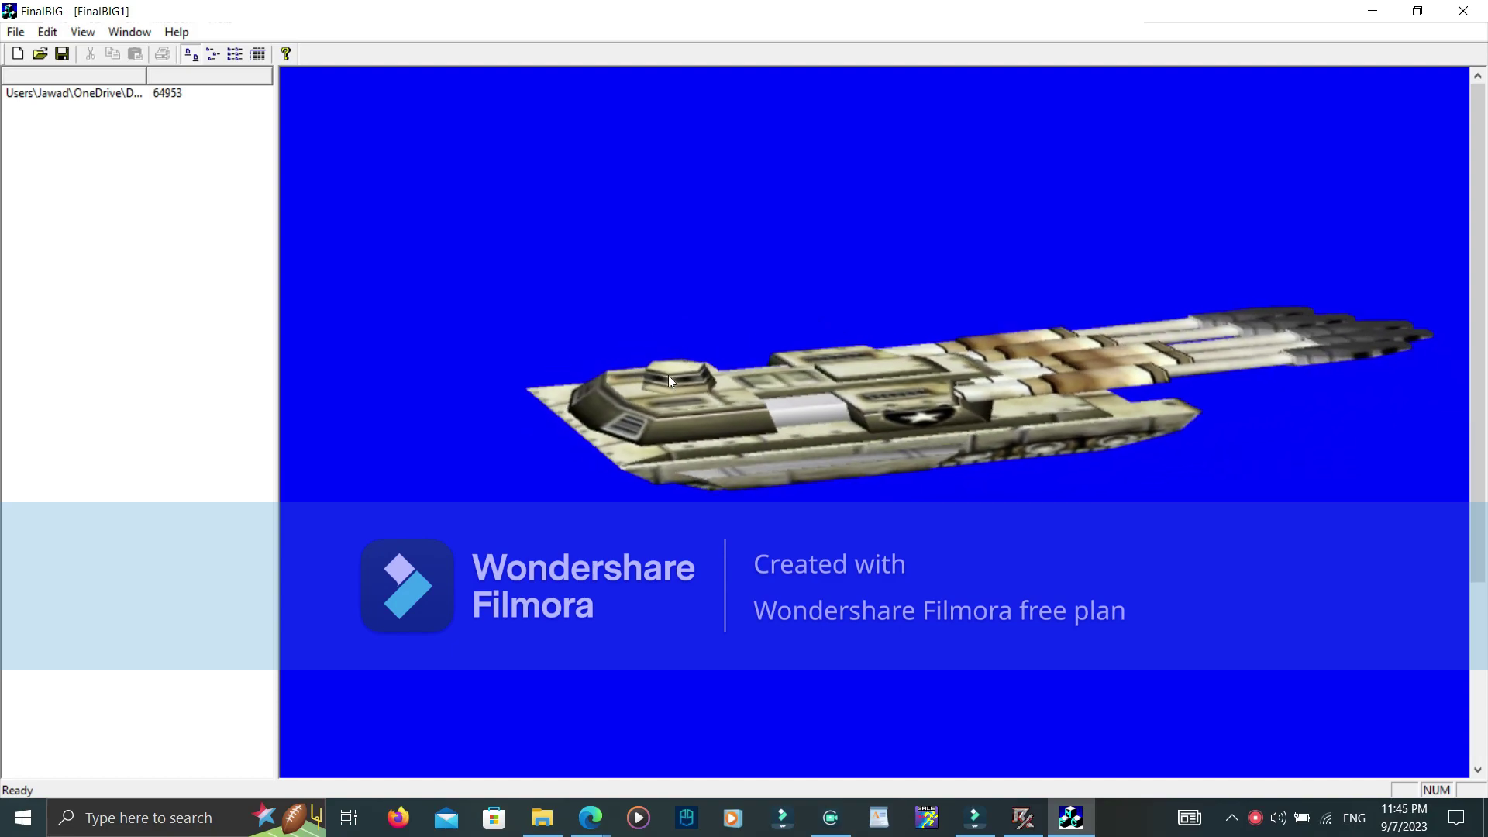
pyautogui.click(1463, 11)
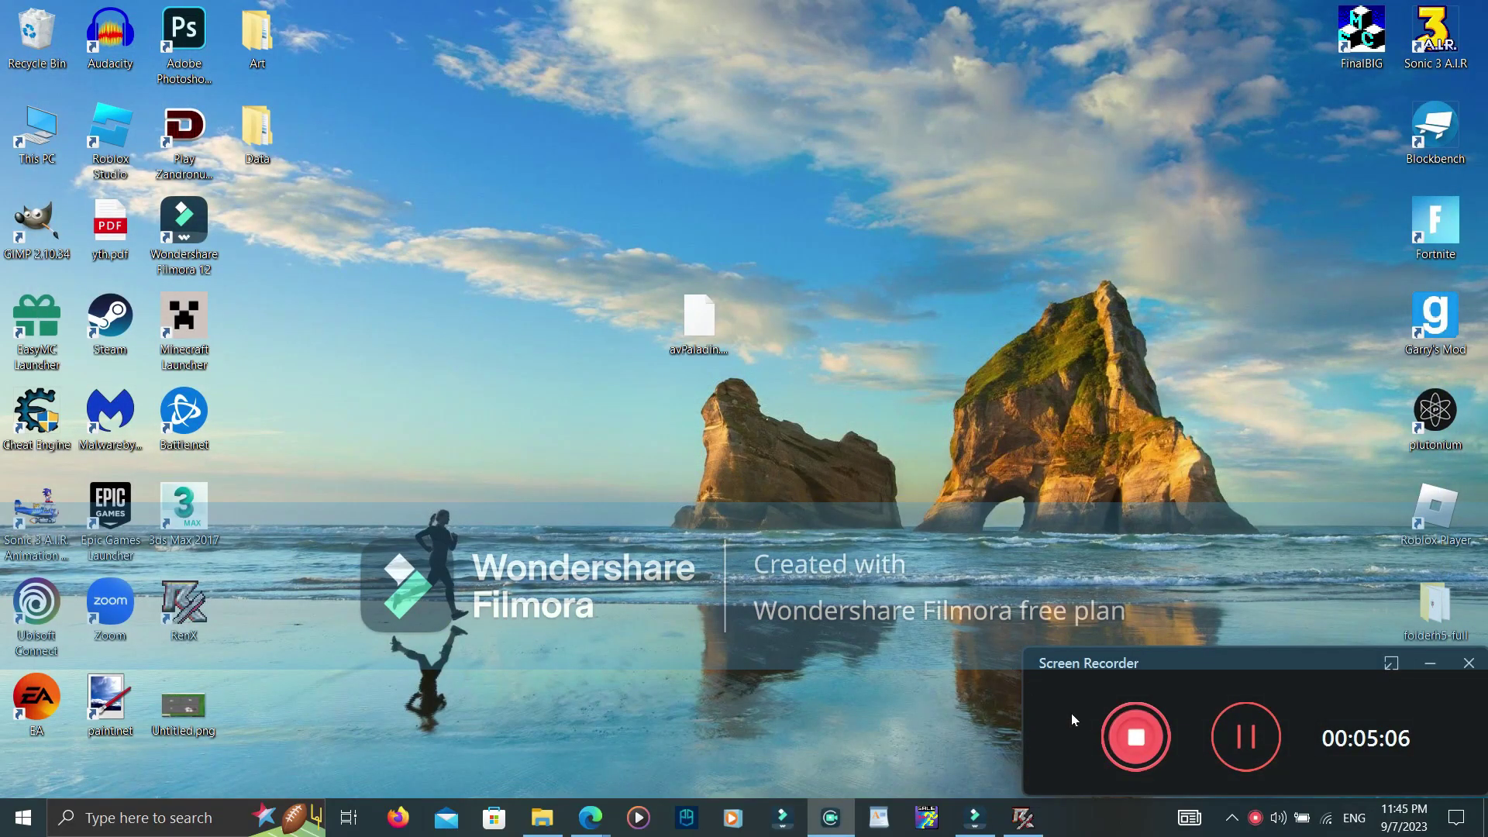
pyautogui.click(1134, 736)
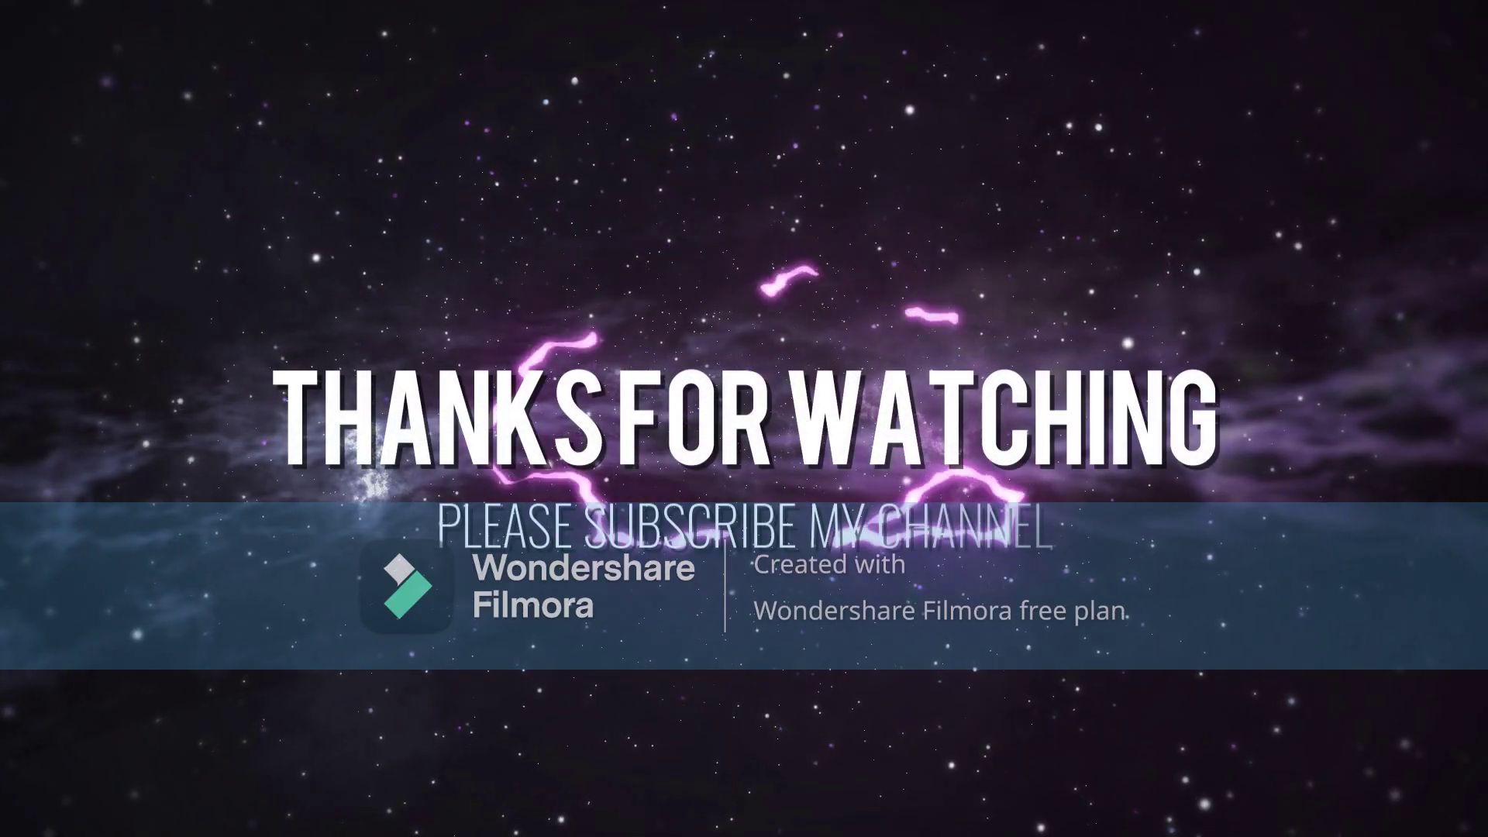